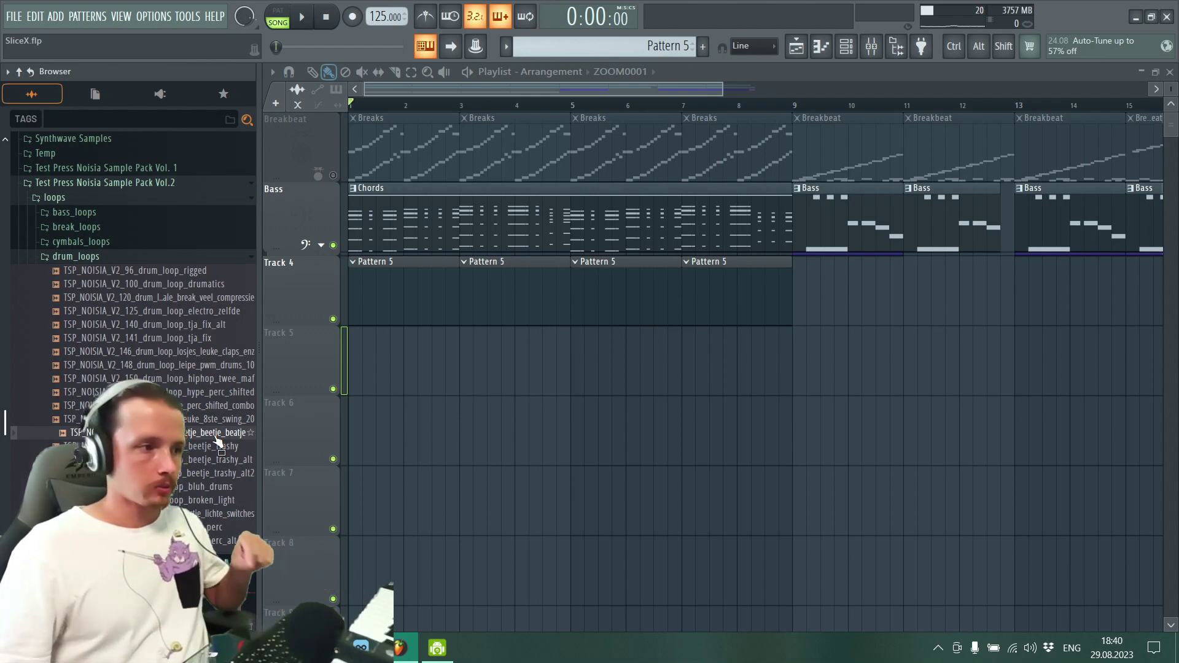
# Step: Load the TSP_NOISIA_V2_172_drum_loop_beetje_beetje_beatje sample into a new Slicex channel and open its slice notes in the piano roll
pyautogui.rightClick(216, 437)
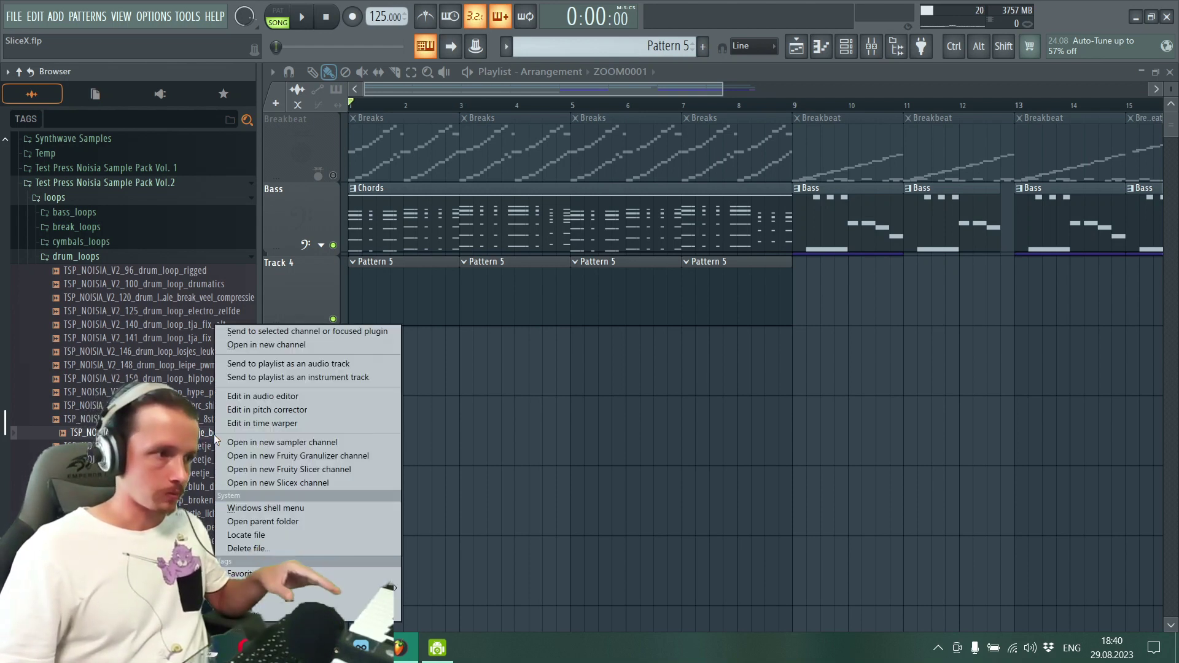
pyautogui.click(261, 483)
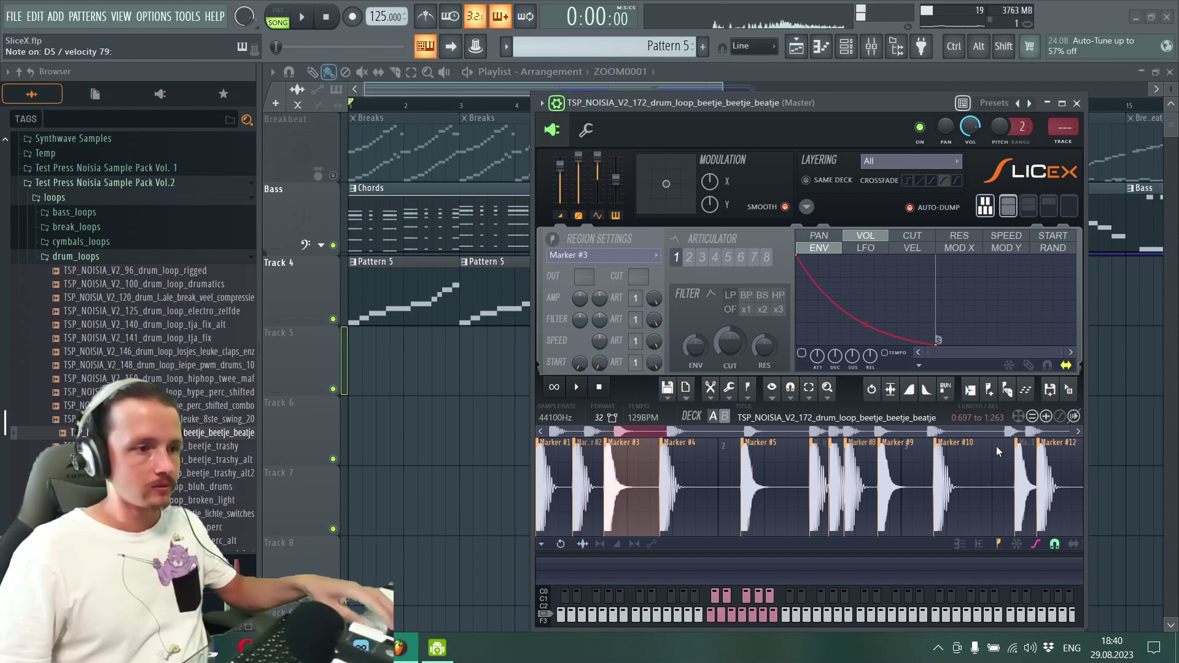
pyautogui.click(430, 297)
pyautogui.press('F6')
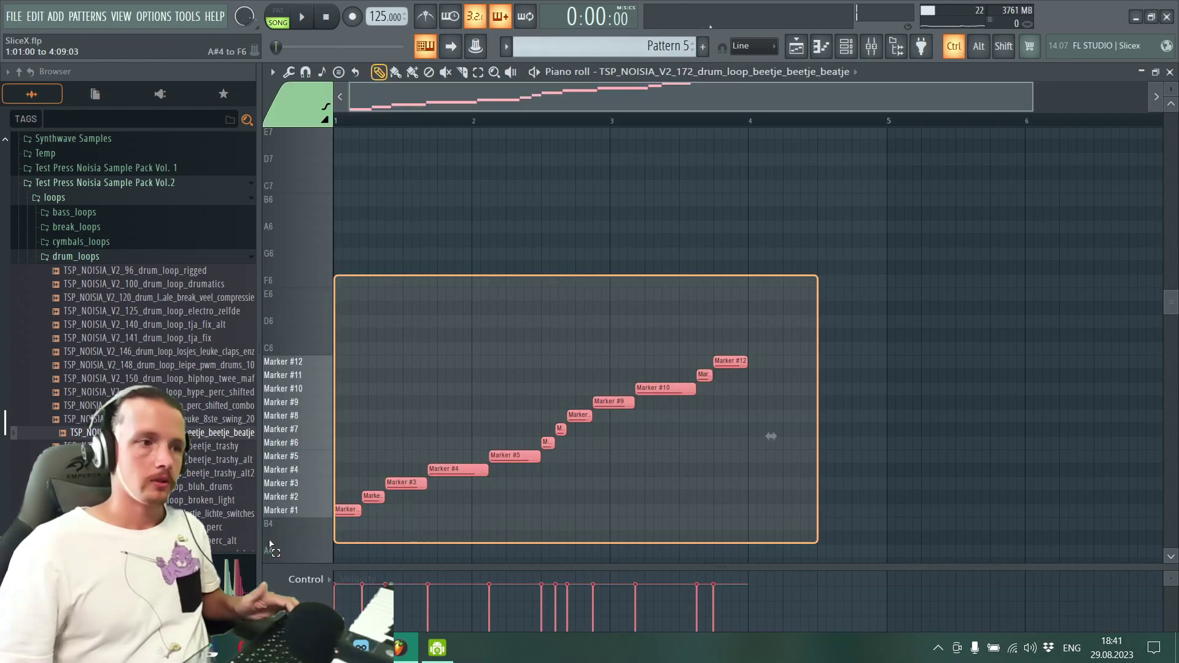
pyautogui.press('F7')
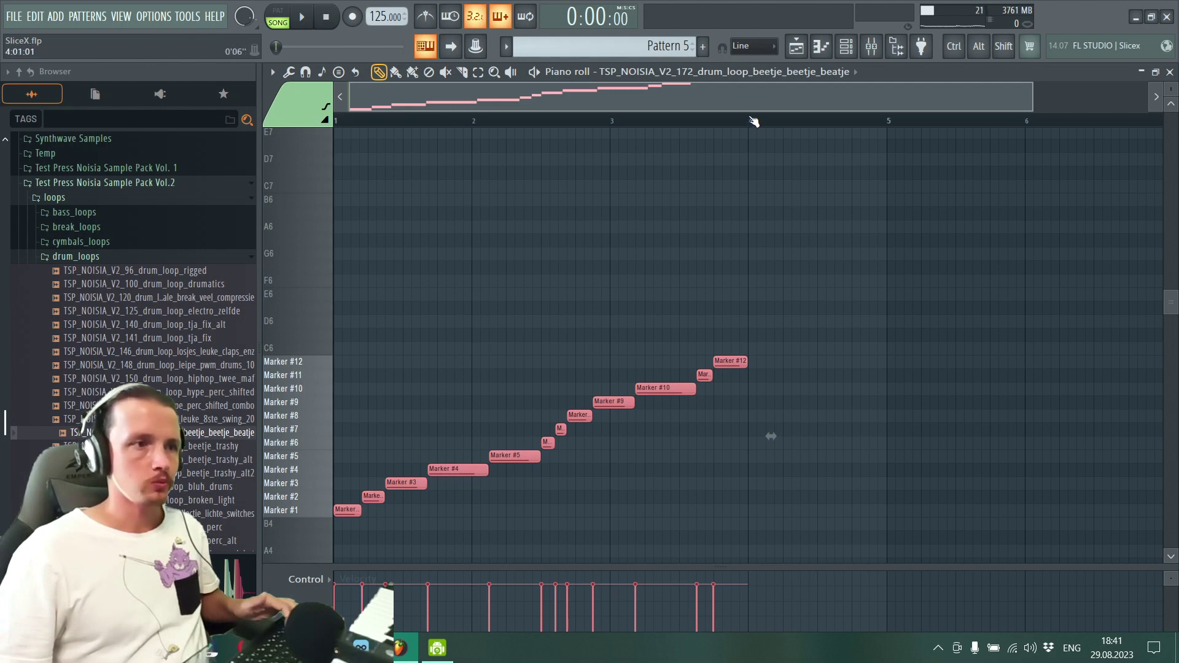
# Step: Compress the sliced loop's notes so the sequence ends at bar 3, and play it back to check the timing
pyautogui.moveTo(774, 436); pyautogui.dragTo(637, 439)
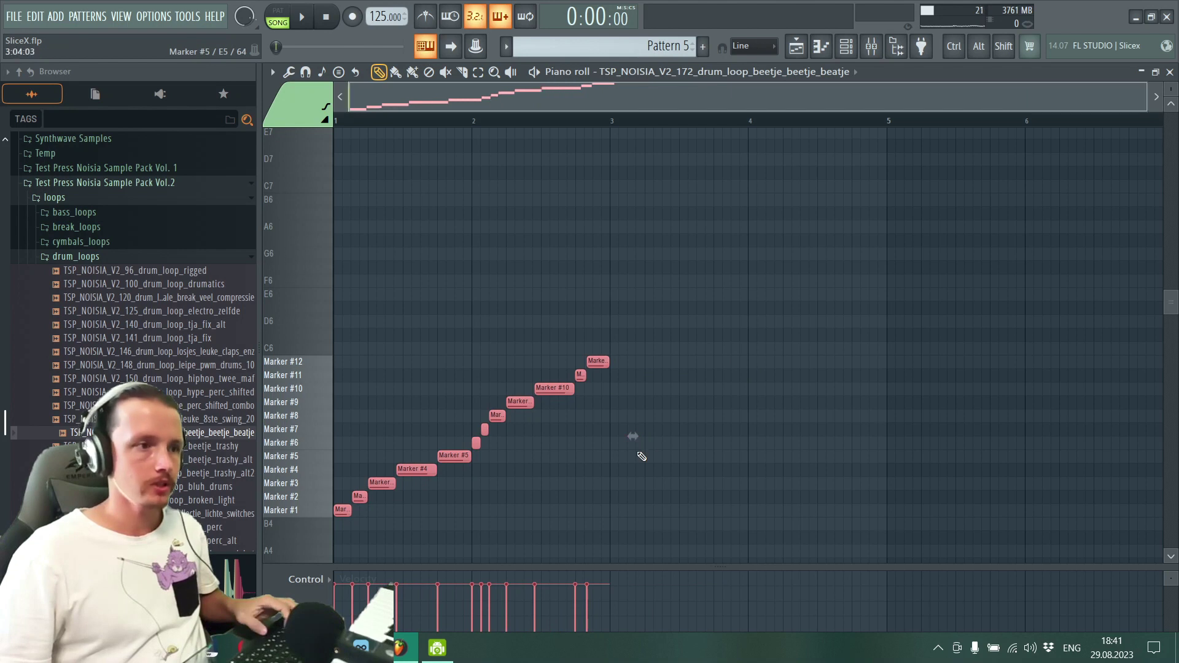
pyautogui.press('space')
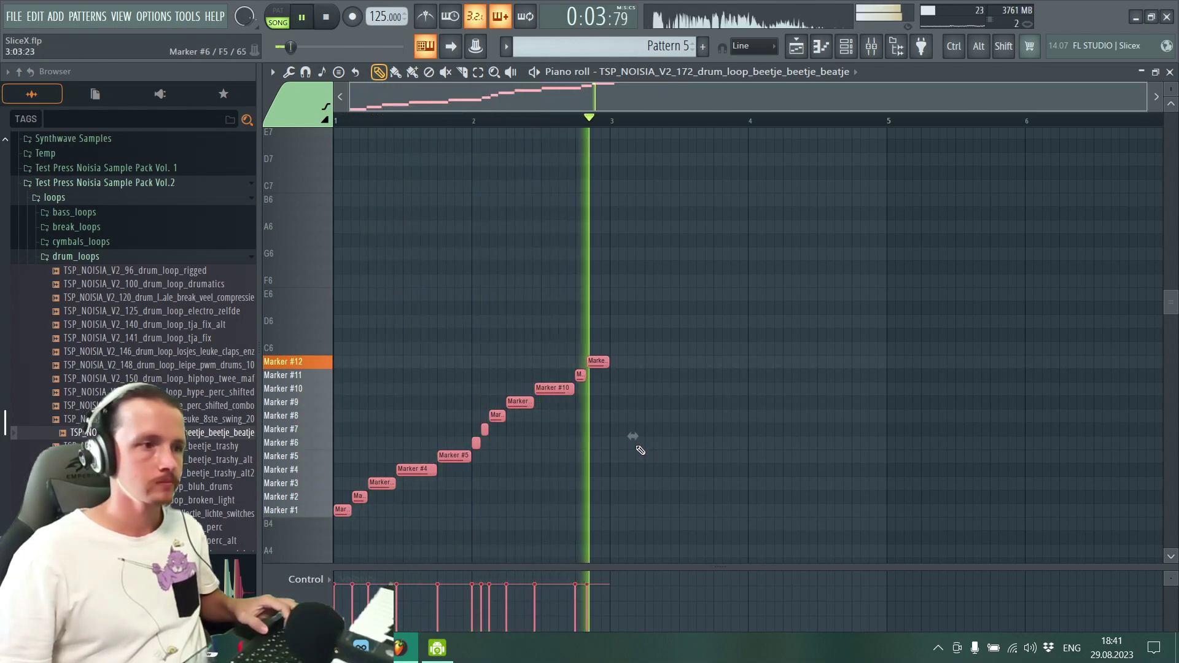
pyautogui.press('space')
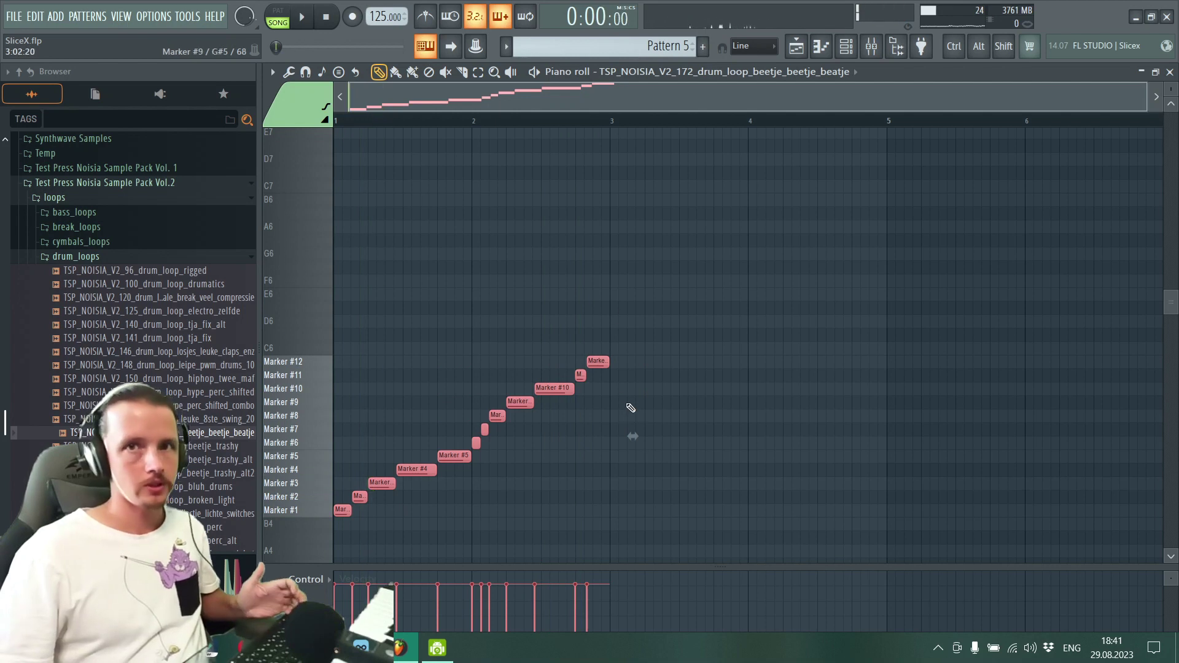
pyautogui.keyDown('ctrl'); pyautogui.scroll(5, 631, 406); pyautogui.keyUp('ctrl')
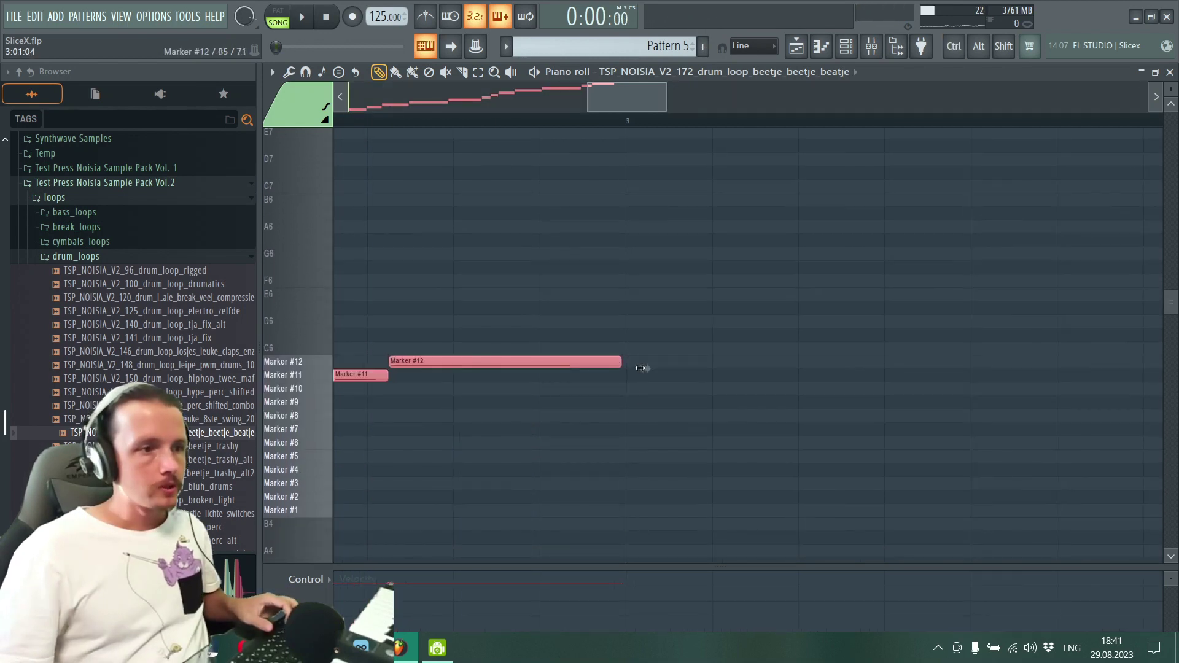
pyautogui.keyDown('ctrl'); pyautogui.scroll(-5, 614, 406); pyautogui.keyUp('ctrl')
# Step: Rearrange the slice notes with a repeated Marker #1, an extra Marker #12 before bar 2 and repeated Marker #11 hits at varied velocities
pyautogui.hotkey('ctrl', 'd')
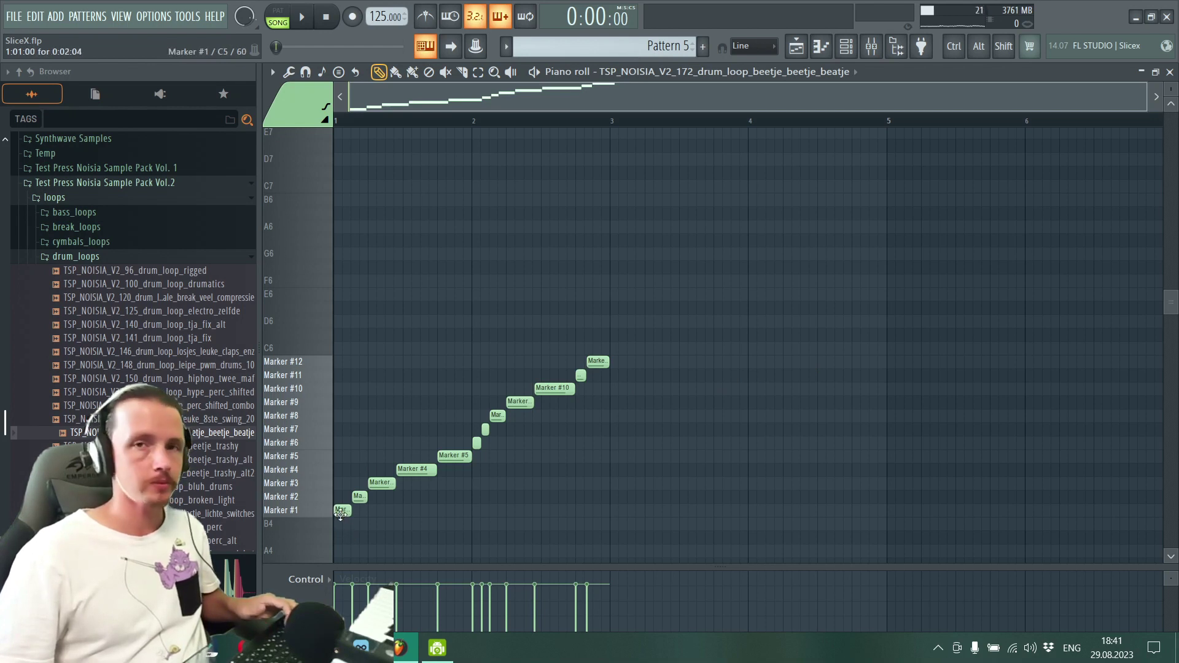
pyautogui.click(679, 496)
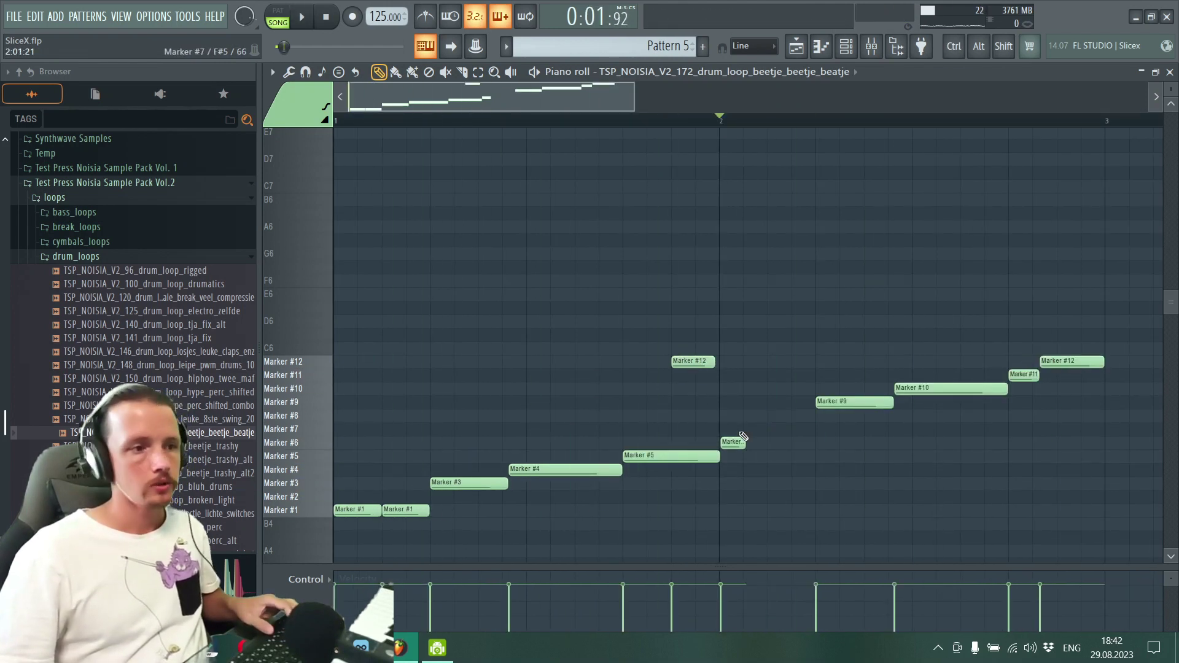
pyautogui.click(1020, 374)
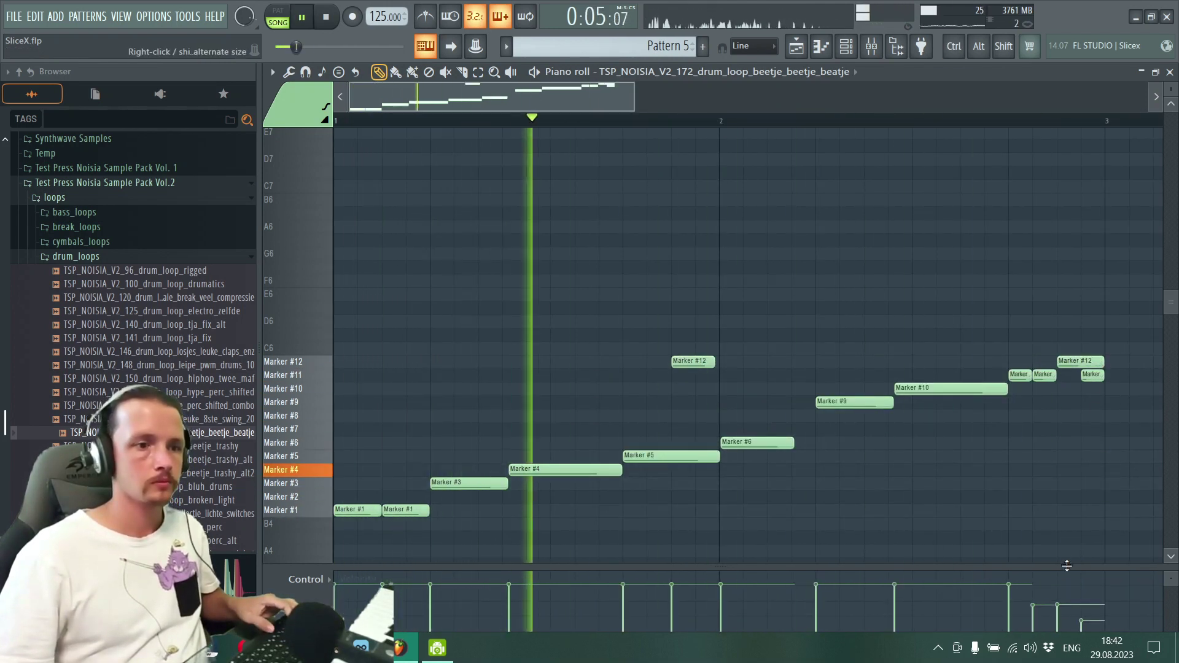
pyautogui.click(1063, 587)
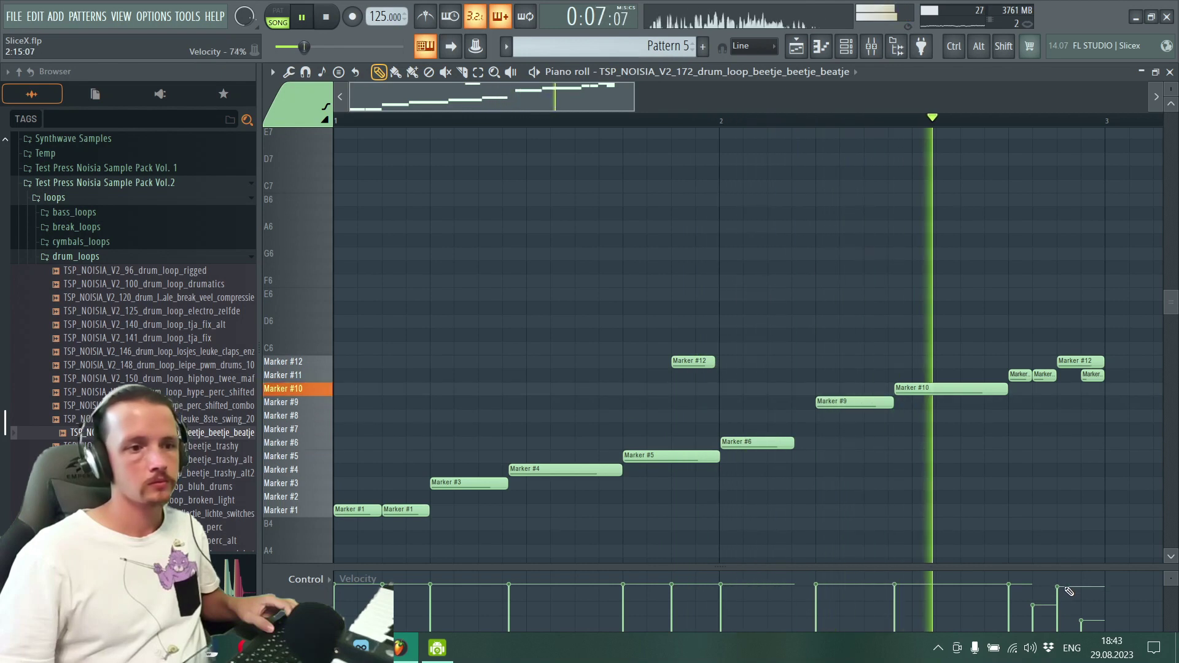
pyautogui.press('space')
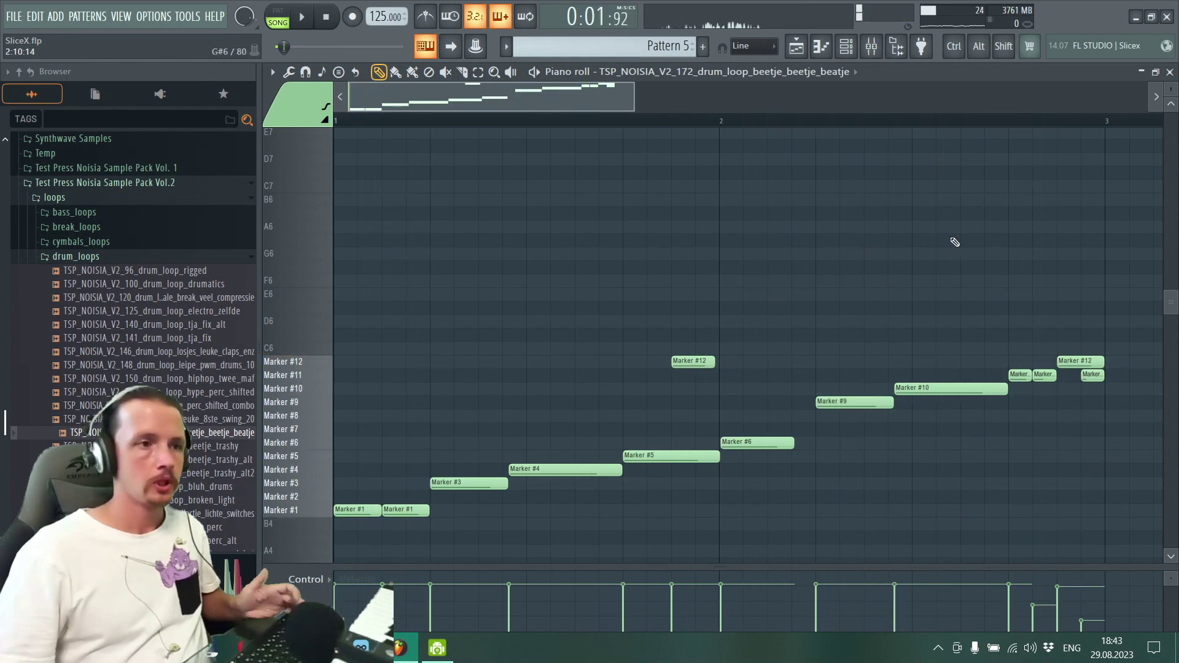
# Step: Return to the loop's Slicex window and rename Marker #3 as snare
pyautogui.click(1169, 72)
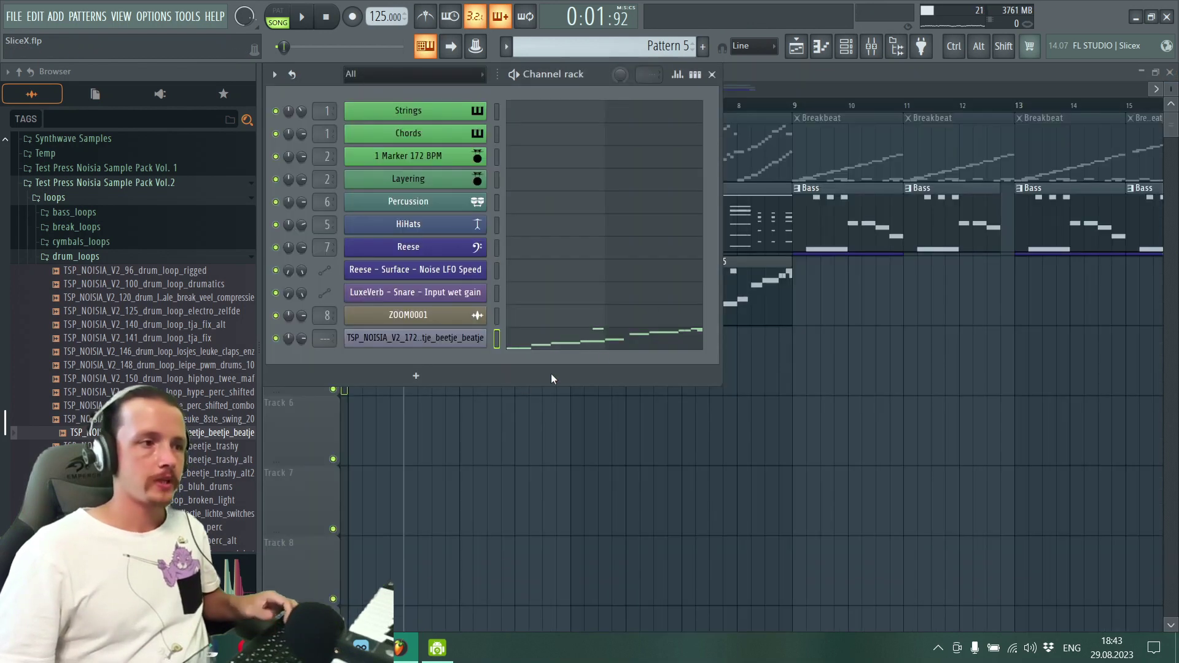
pyautogui.click(460, 338)
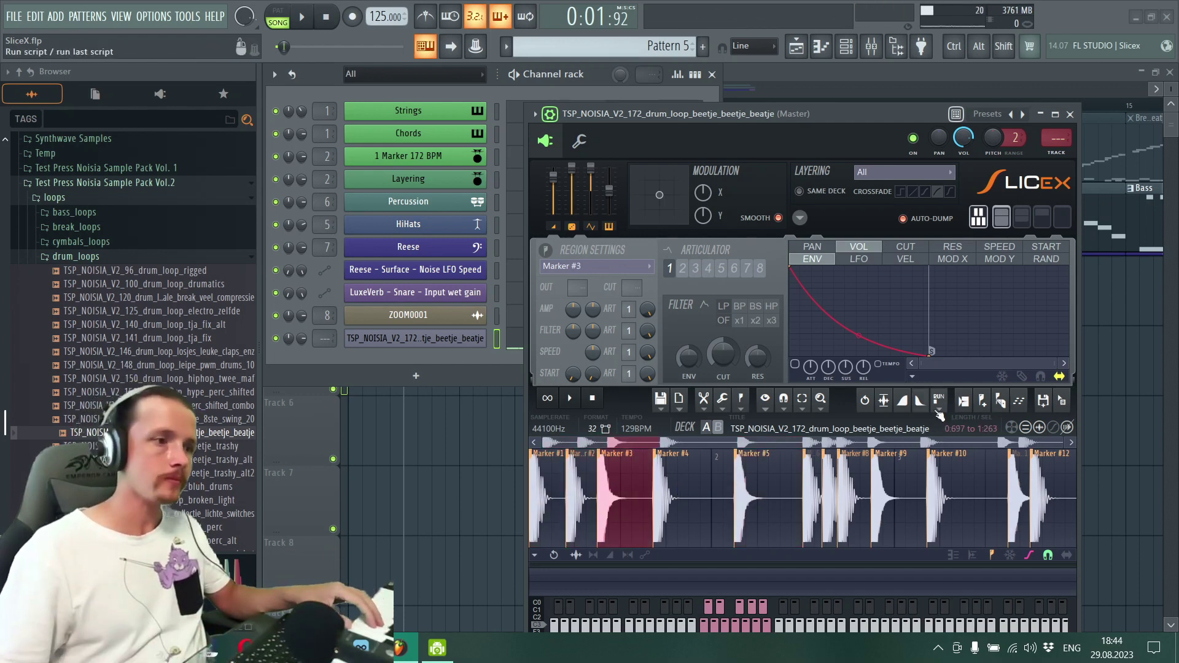
pyautogui.rightClick(600, 458)
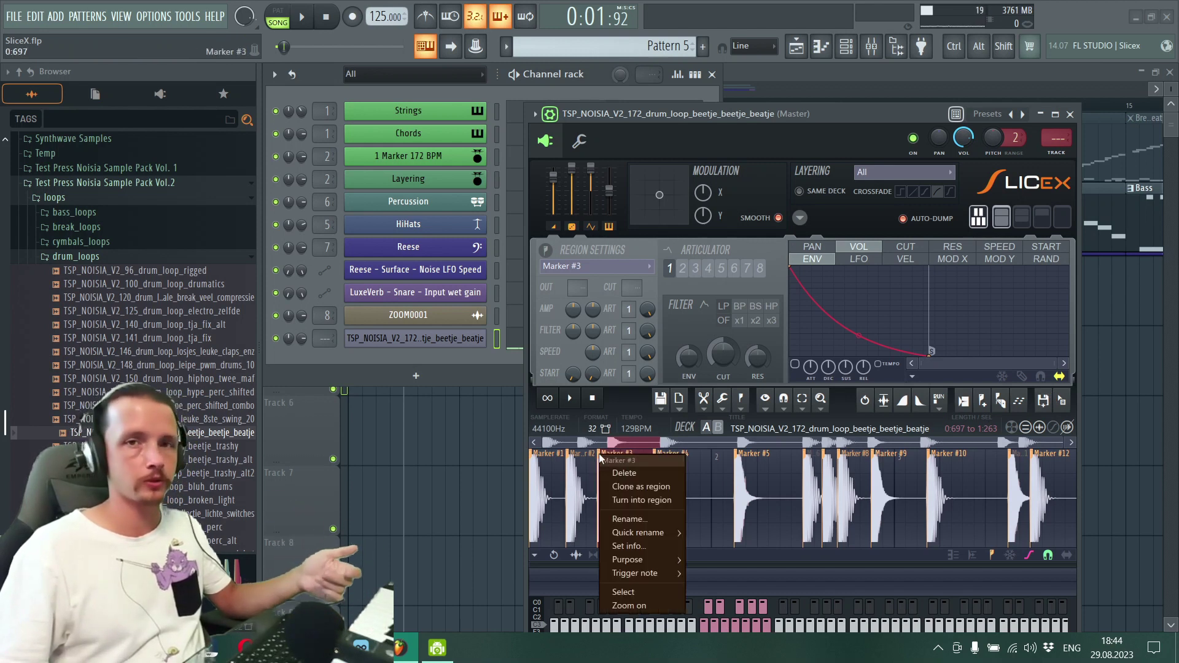
pyautogui.click(640, 514)
pyautogui.write('s')
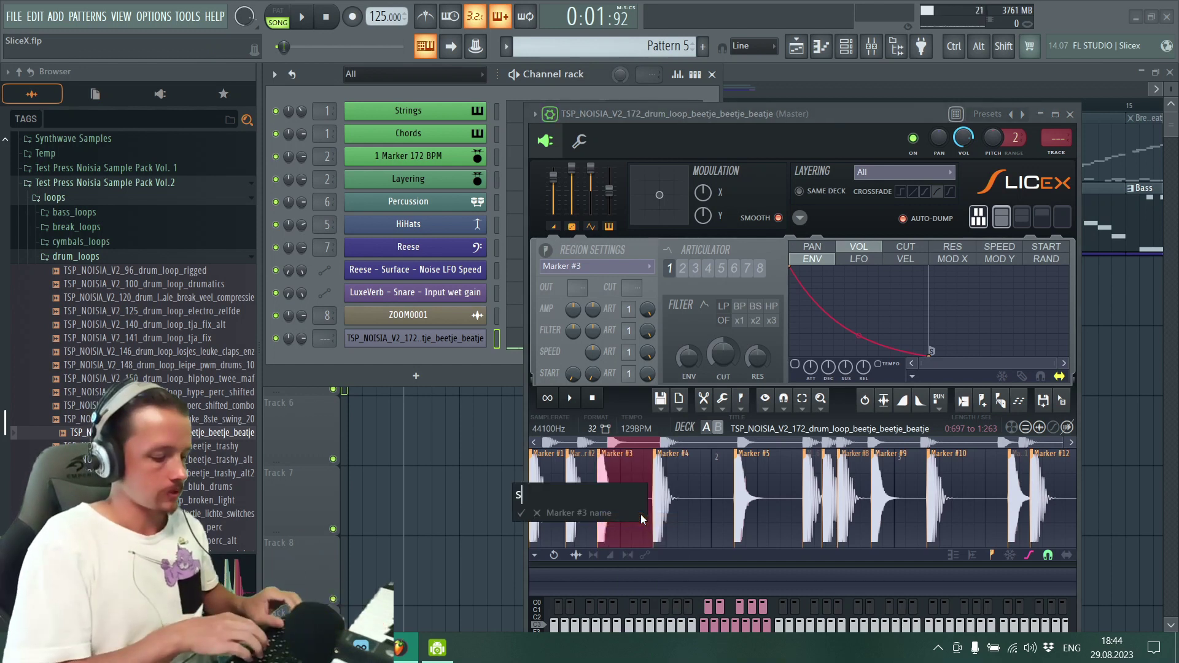
pyautogui.write('nare')
pyautogui.press('Return')
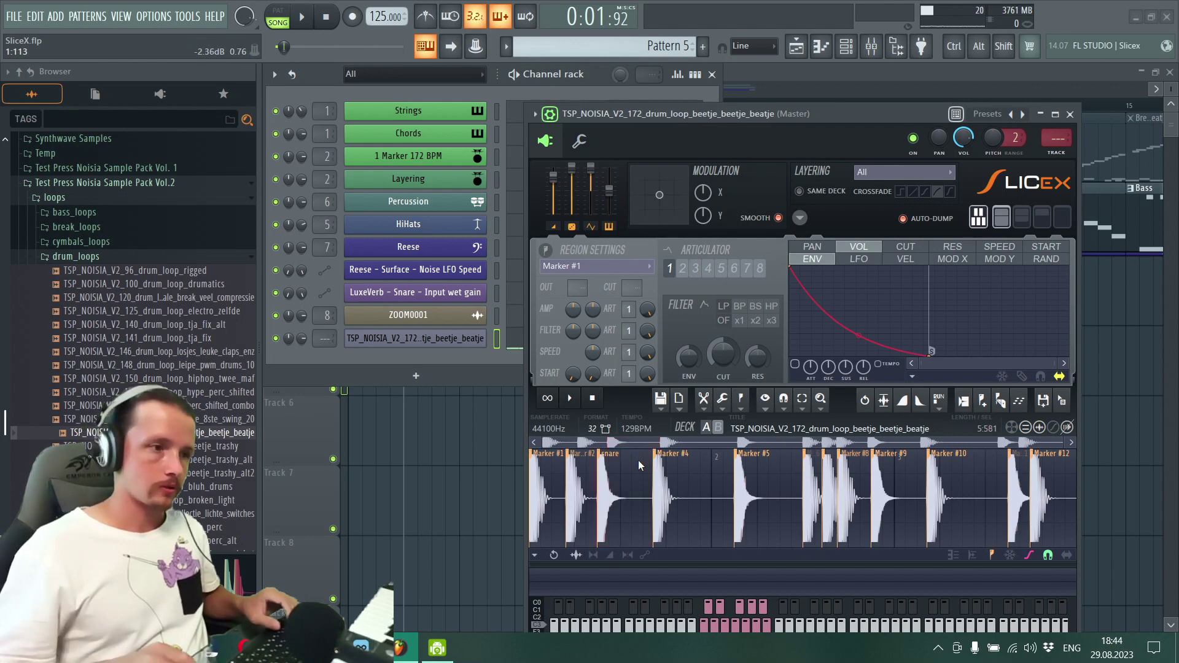
# Step: Auto rename all slice markers in Slicex and review the resulting region list
pyautogui.click(742, 402)
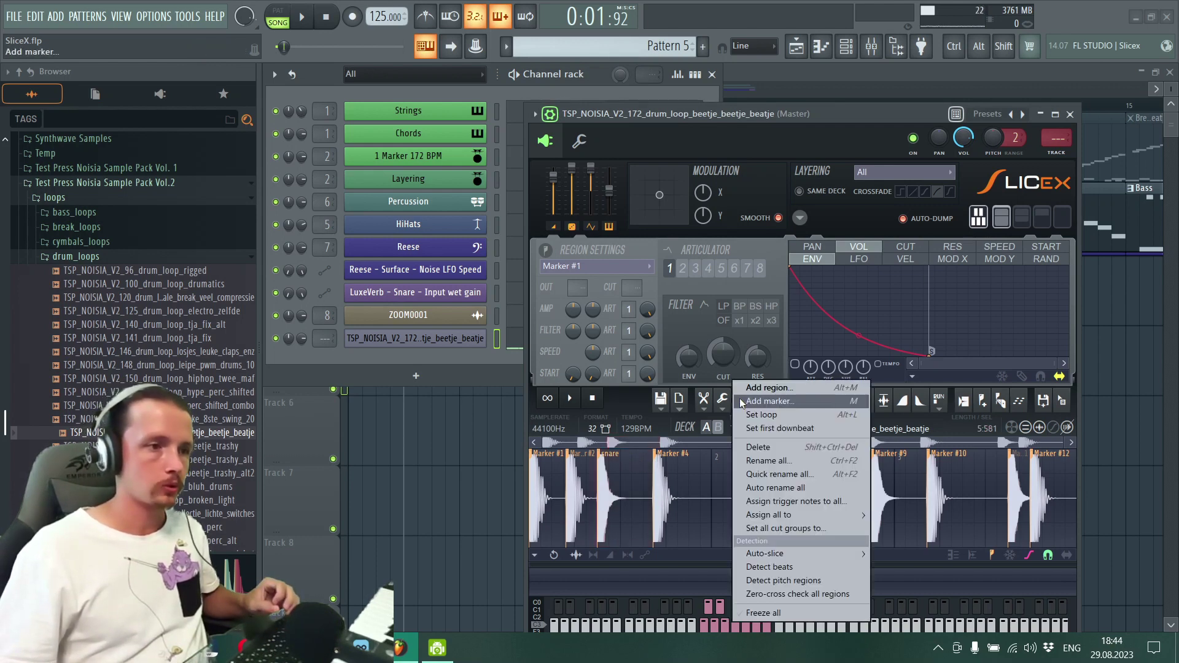
pyautogui.click(798, 489)
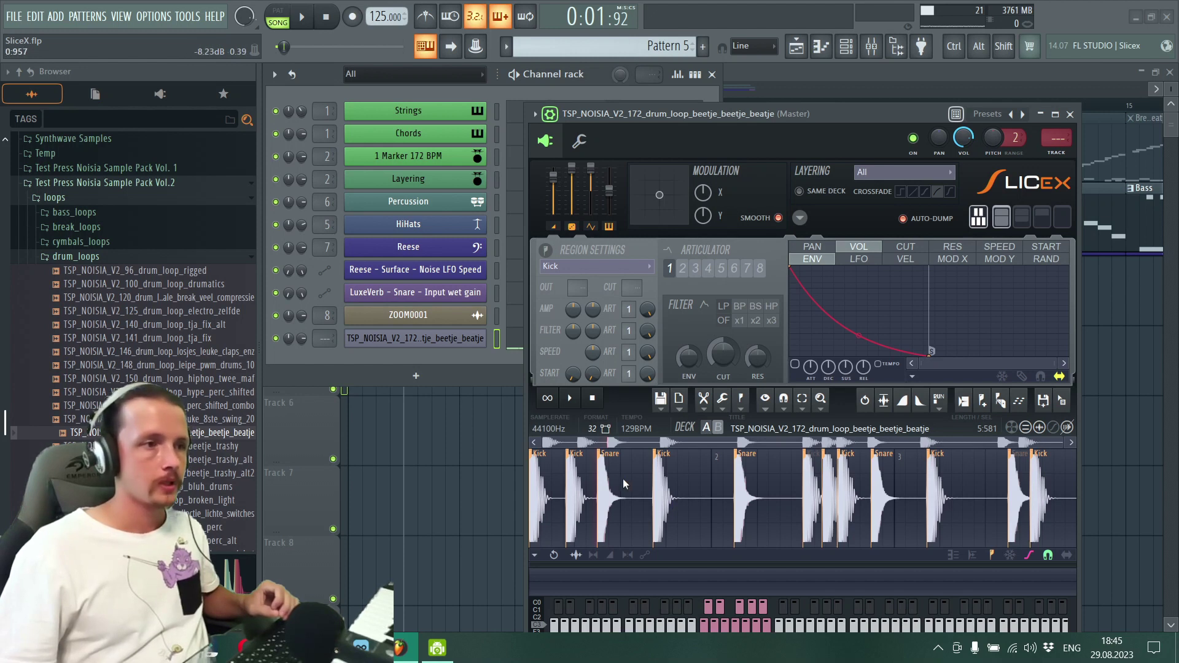
pyautogui.click(631, 271)
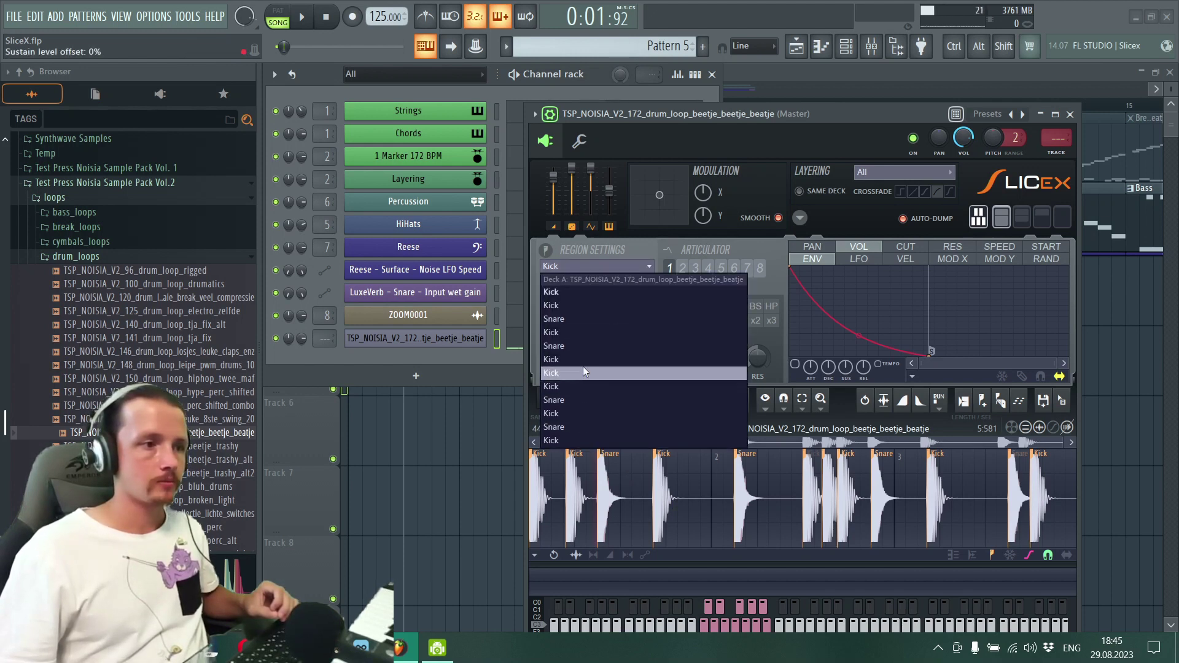
pyautogui.click(642, 249)
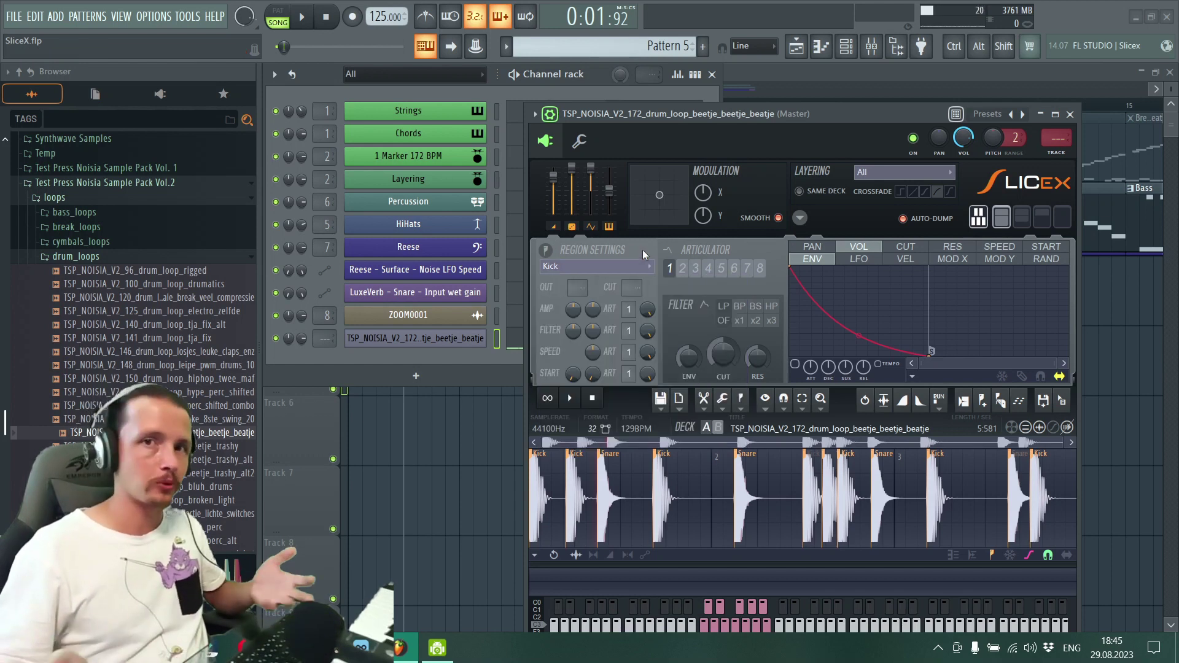
# Step: Route the Slicex channel to mixer track 2 (DRUM LOOP) and set the first Kick region's output track offset to 1
pyautogui.doubleClick(1058, 138)
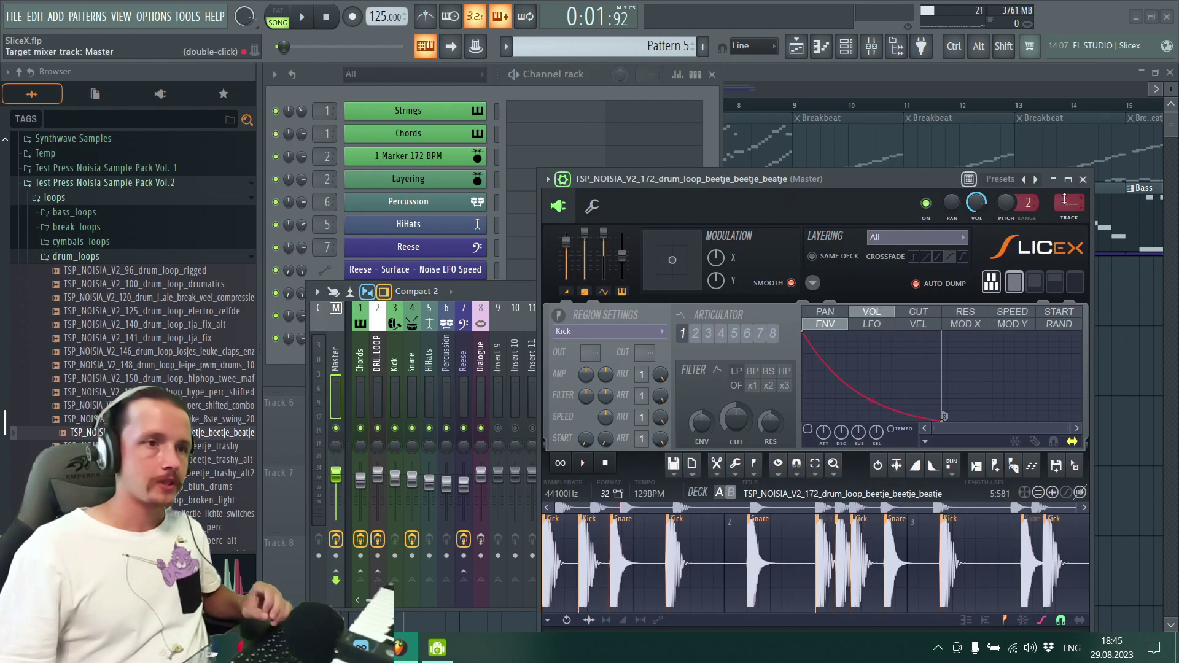
pyautogui.moveTo(1069, 203); pyautogui.dragTo(1069, 194)
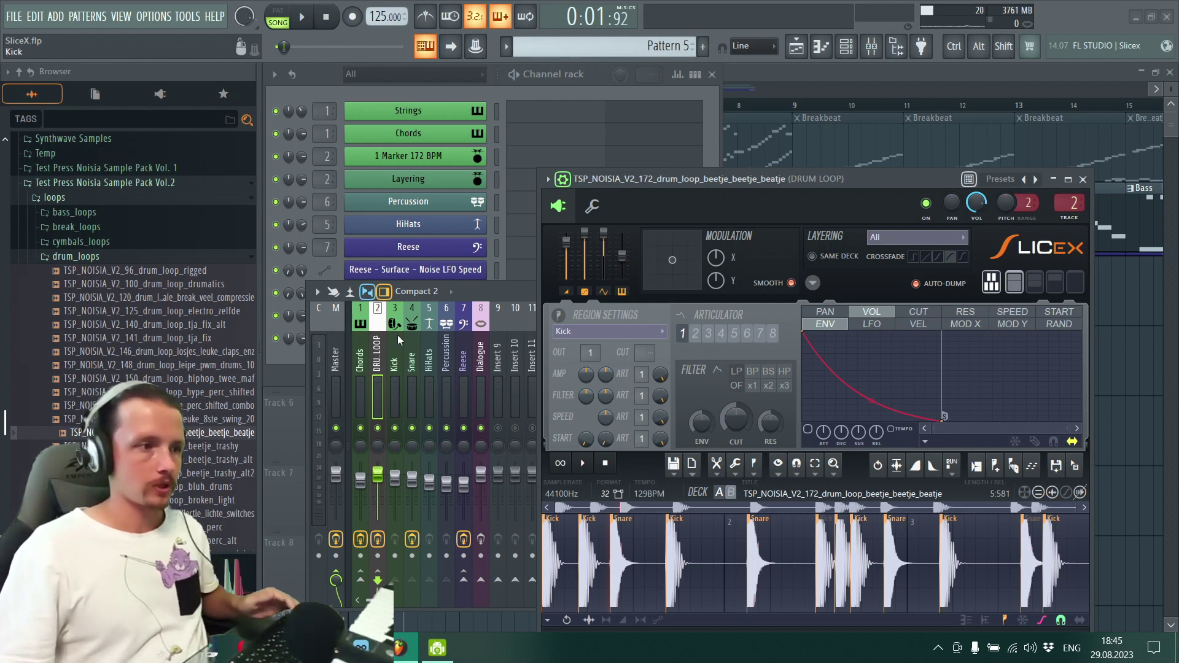
# Step: Set the output track offset to 1 for the second, third and fourth Kick regions of the loop
pyautogui.click(581, 330)
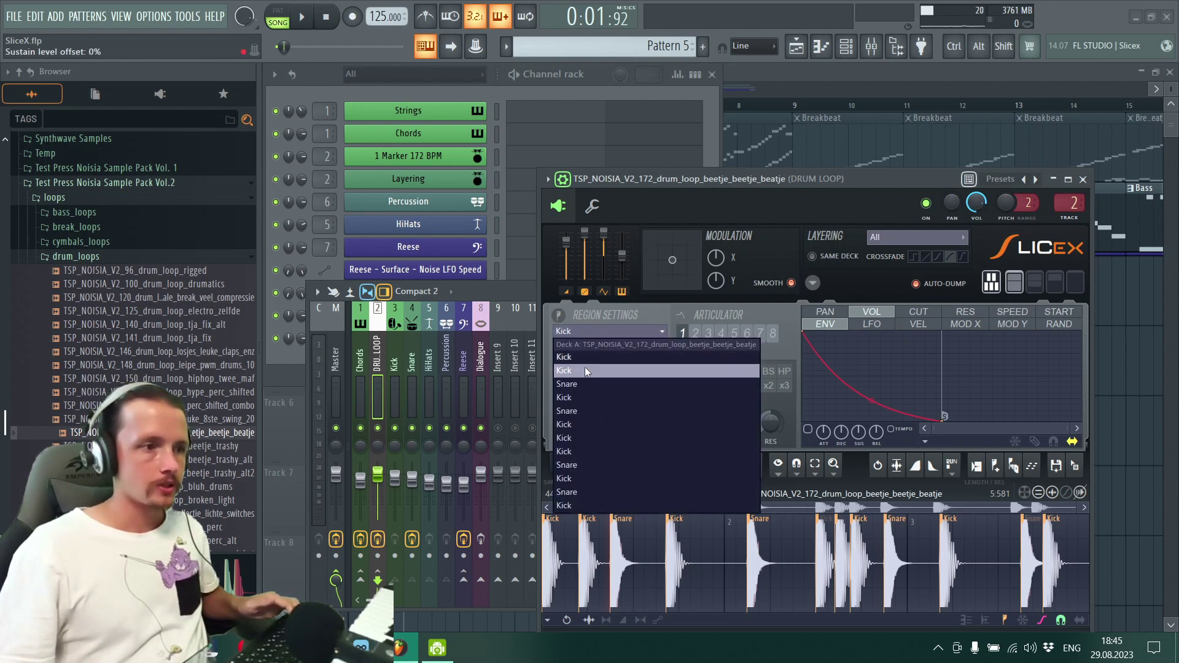
pyautogui.click(584, 366)
pyautogui.click(584, 340)
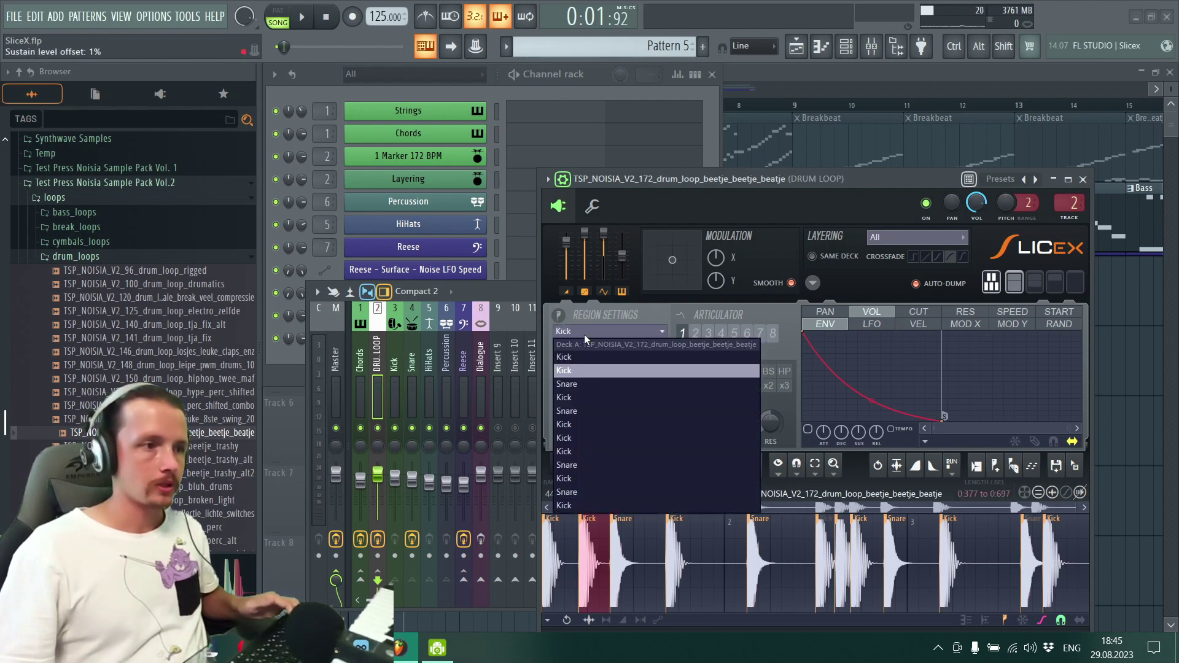
pyautogui.click(583, 394)
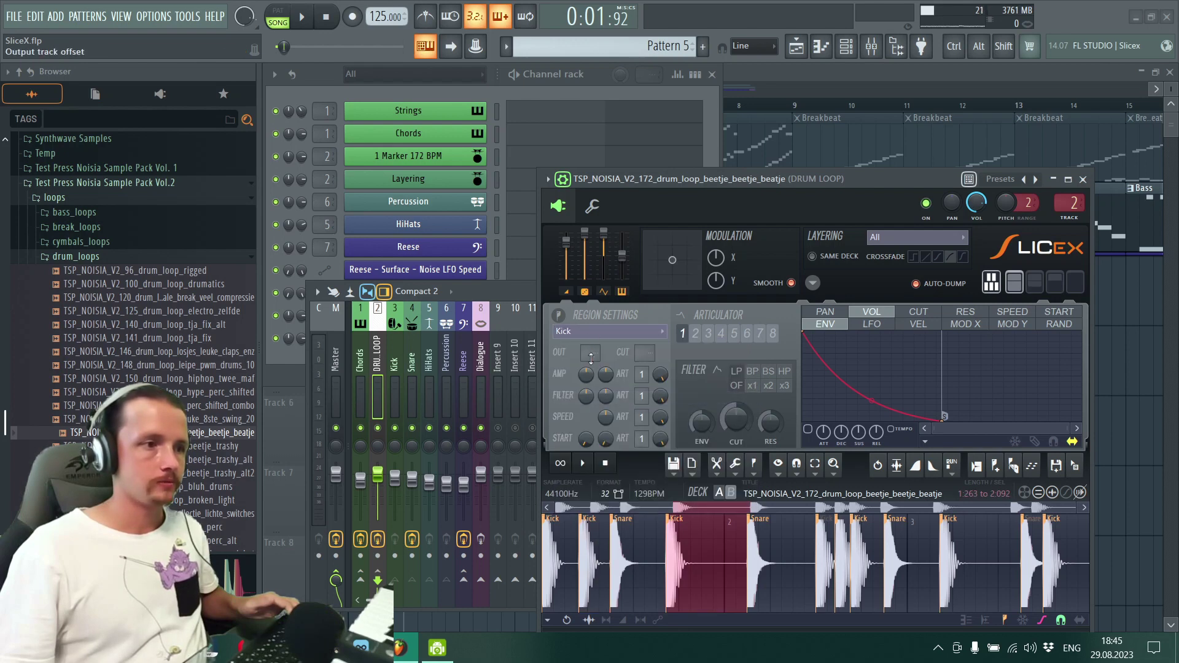
pyautogui.click(592, 330)
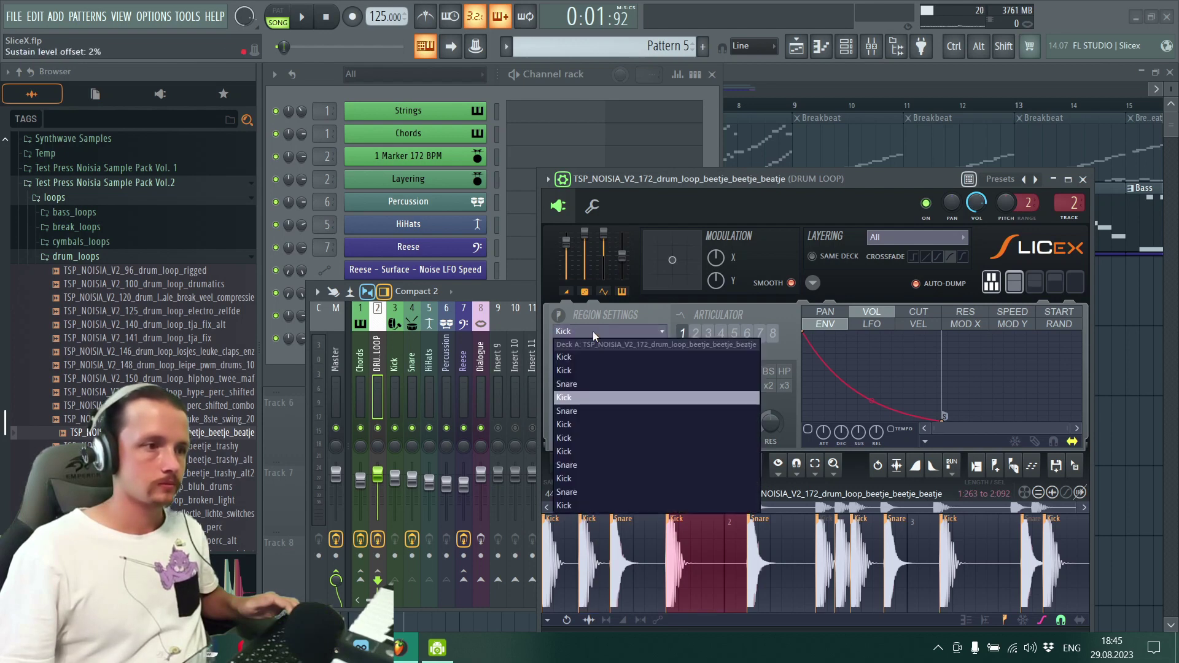
pyautogui.click(583, 424)
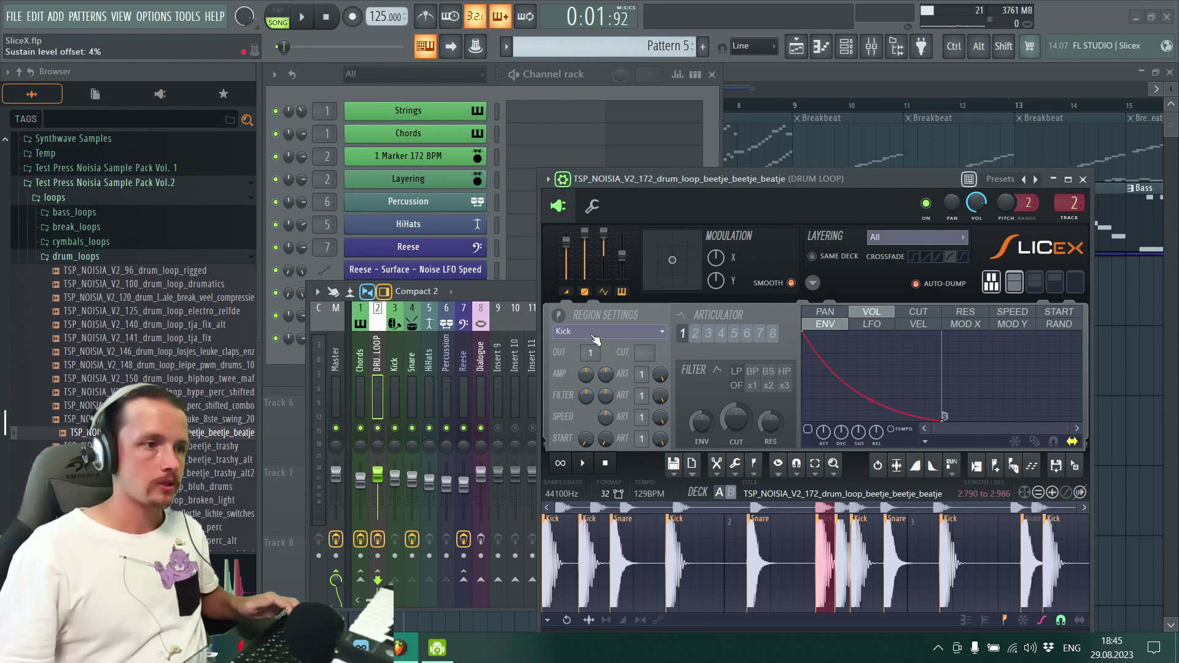
# Step: Set the output track offset to 1 for the remaining four Kick regions in Slicex
pyautogui.click(592, 334)
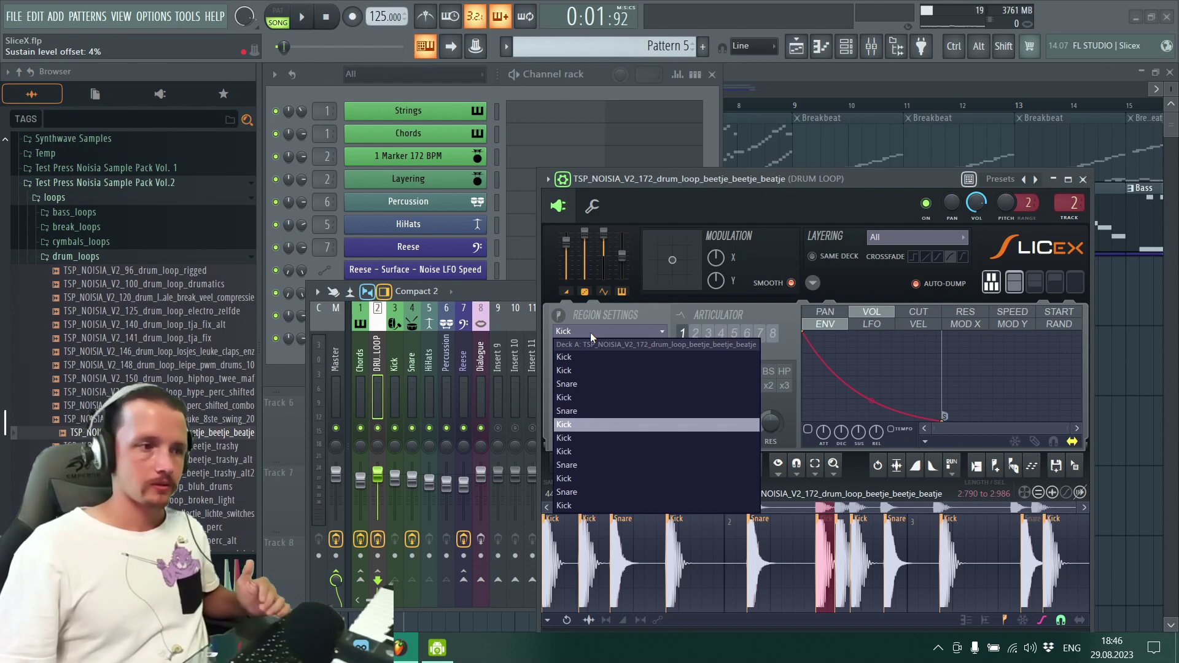
pyautogui.click(598, 437)
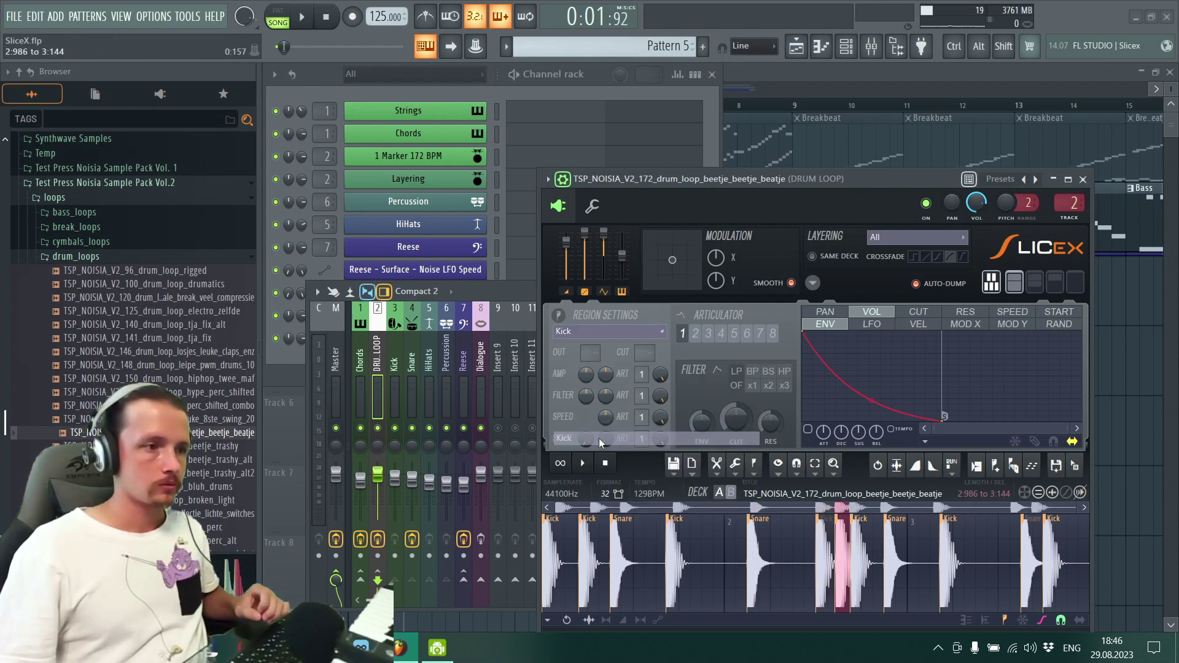
pyautogui.click(601, 333)
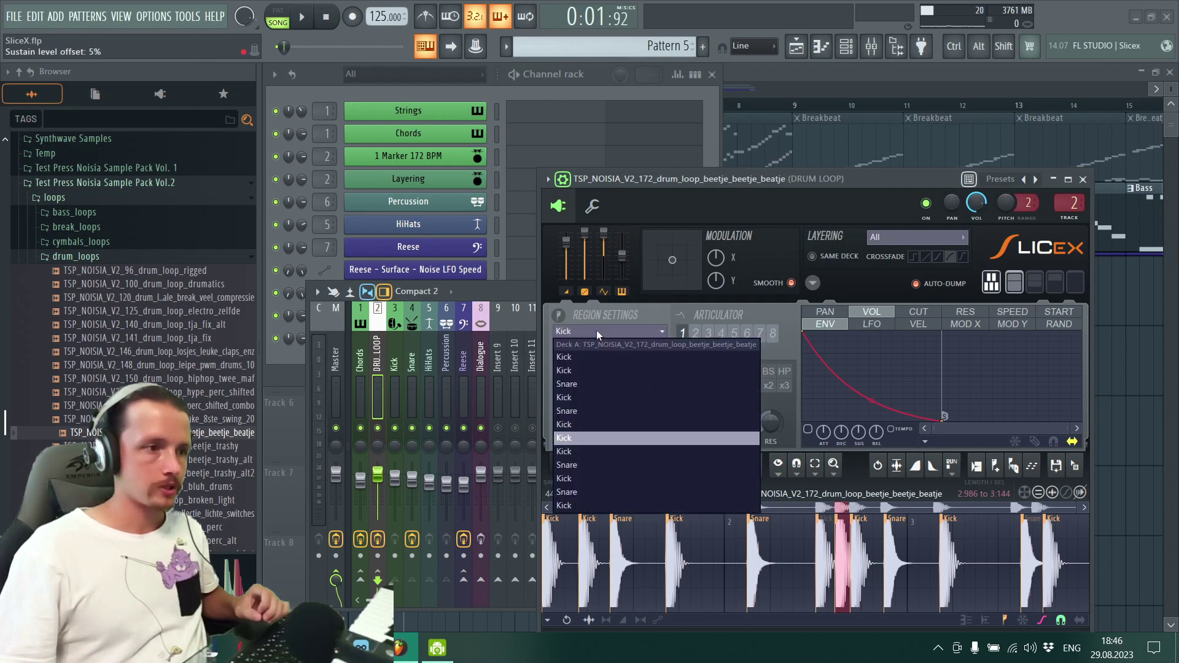
pyautogui.click(587, 451)
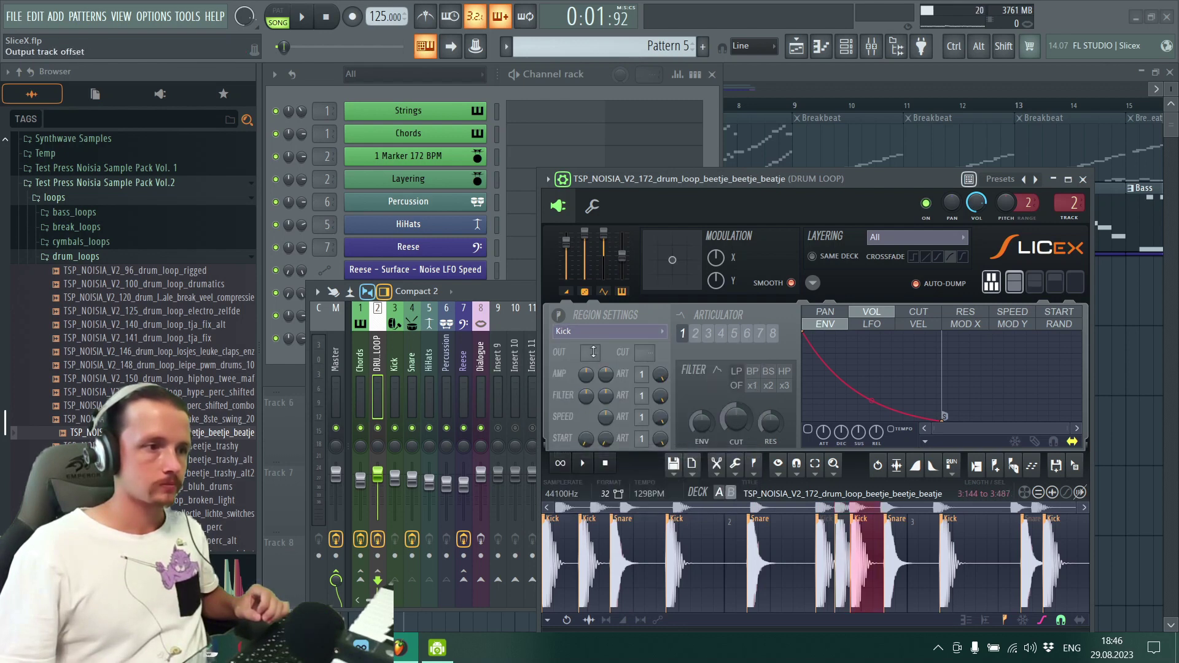
pyautogui.click(599, 333)
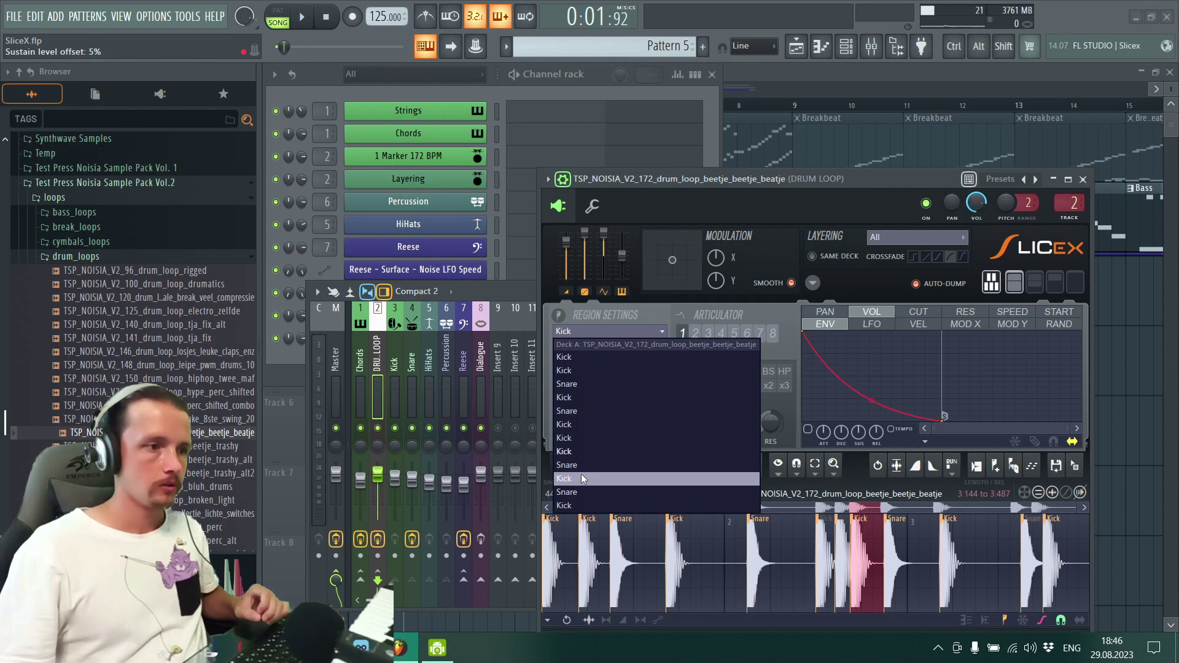
pyautogui.click(581, 474)
pyautogui.click(605, 330)
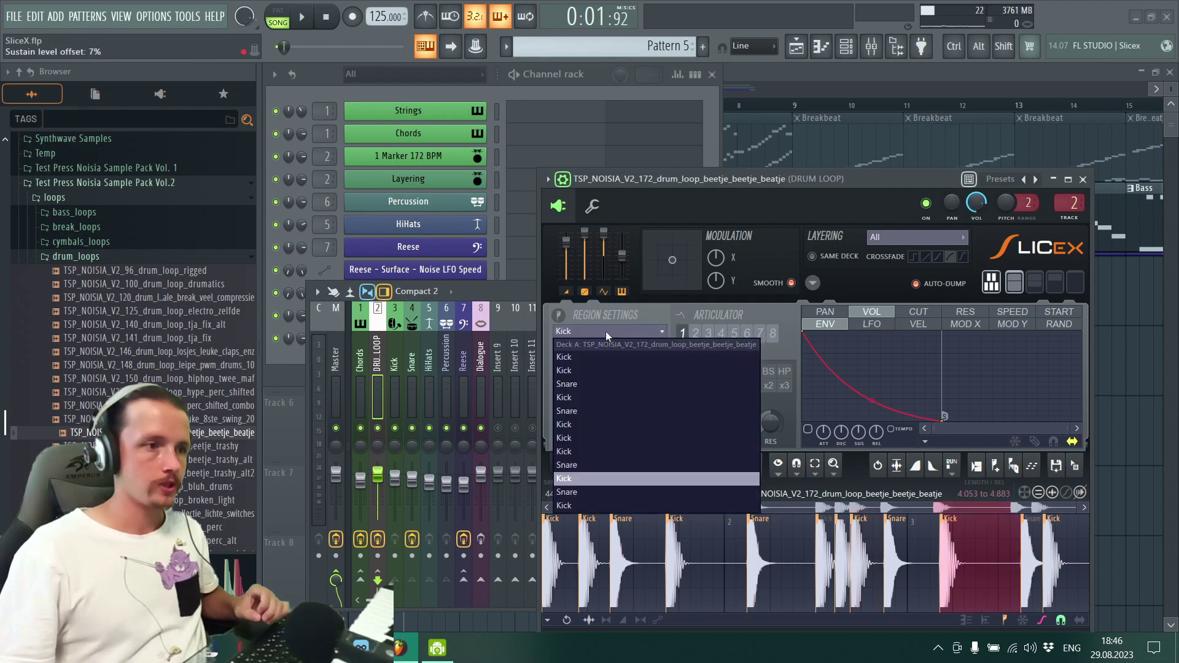
pyautogui.click(588, 502)
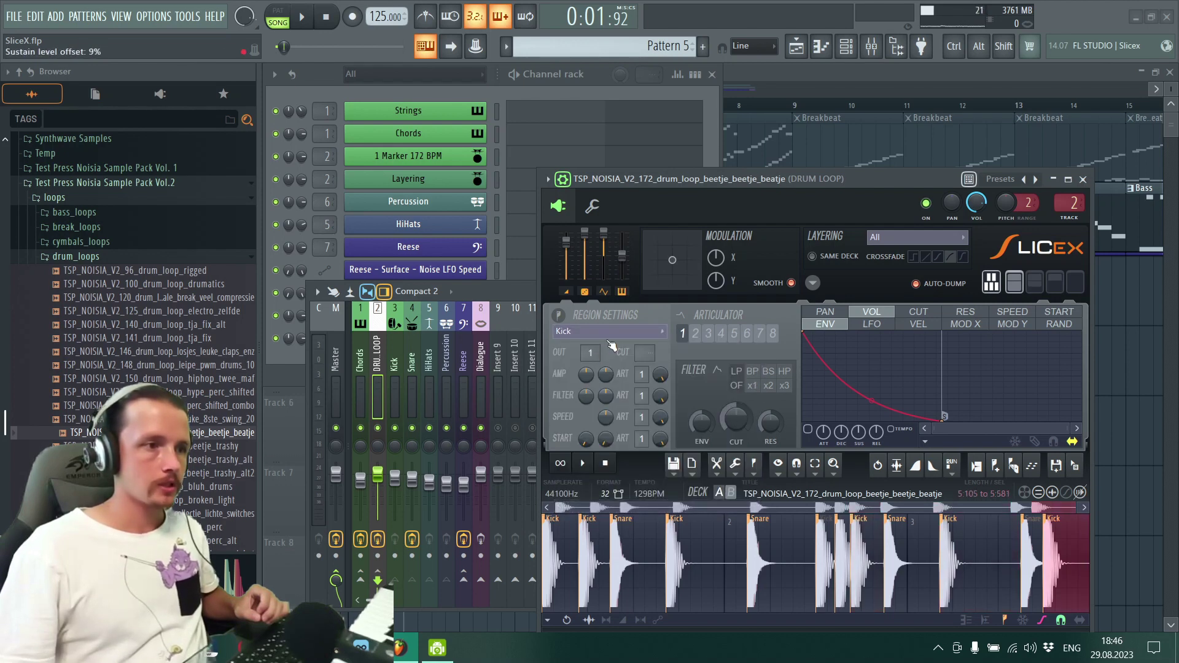
# Step: Set the output track offset to 2 for all Snare regions in Slicex
pyautogui.click(610, 333)
pyautogui.click(598, 379)
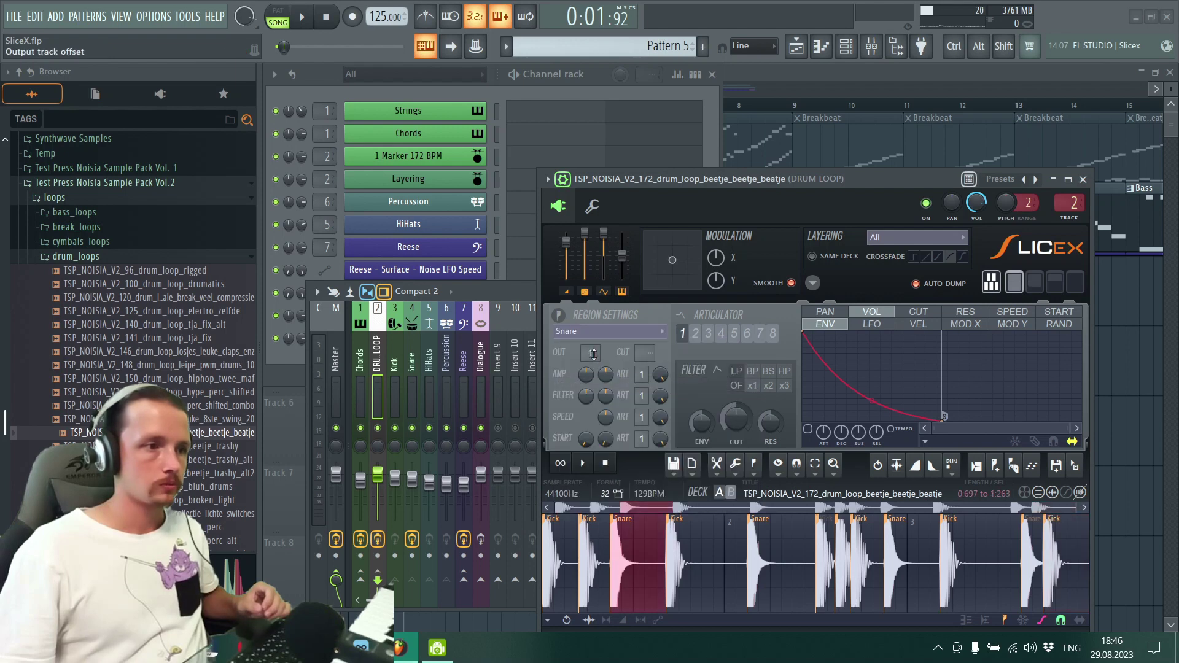
pyautogui.click(593, 354)
pyautogui.click(585, 446)
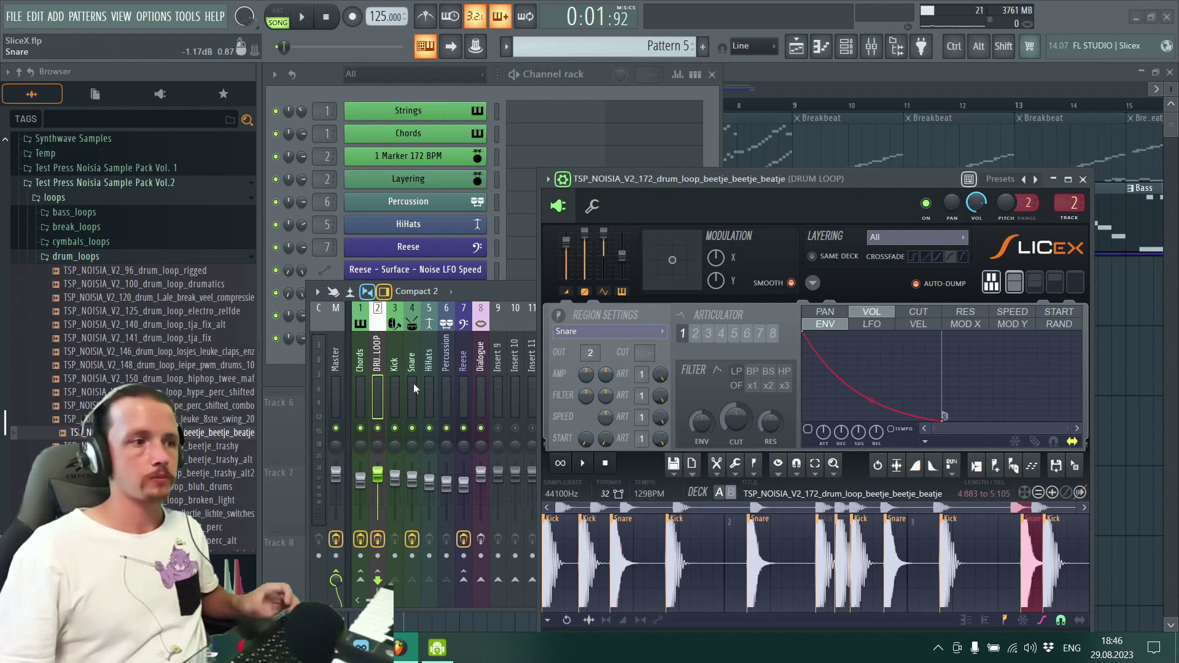
# Step: Play the song and check the Kick and Snare mixer track meters, with the Slicex window moved aside
pyautogui.press('space')
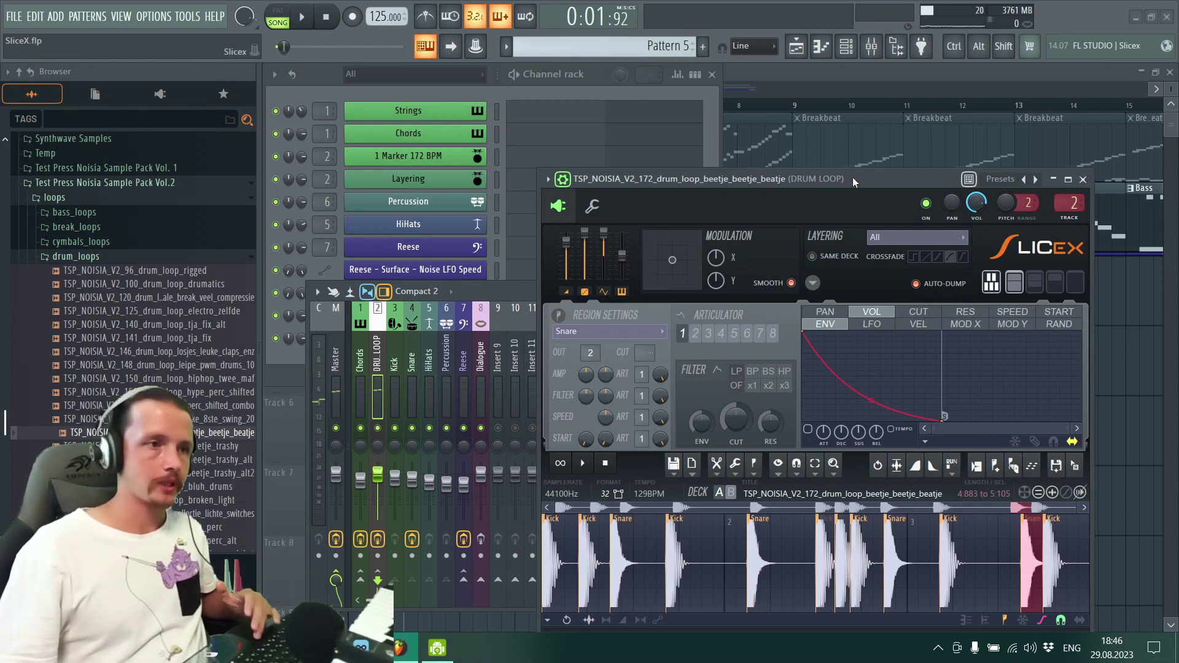
pyautogui.moveTo(614, 178); pyautogui.dragTo(566, 123)
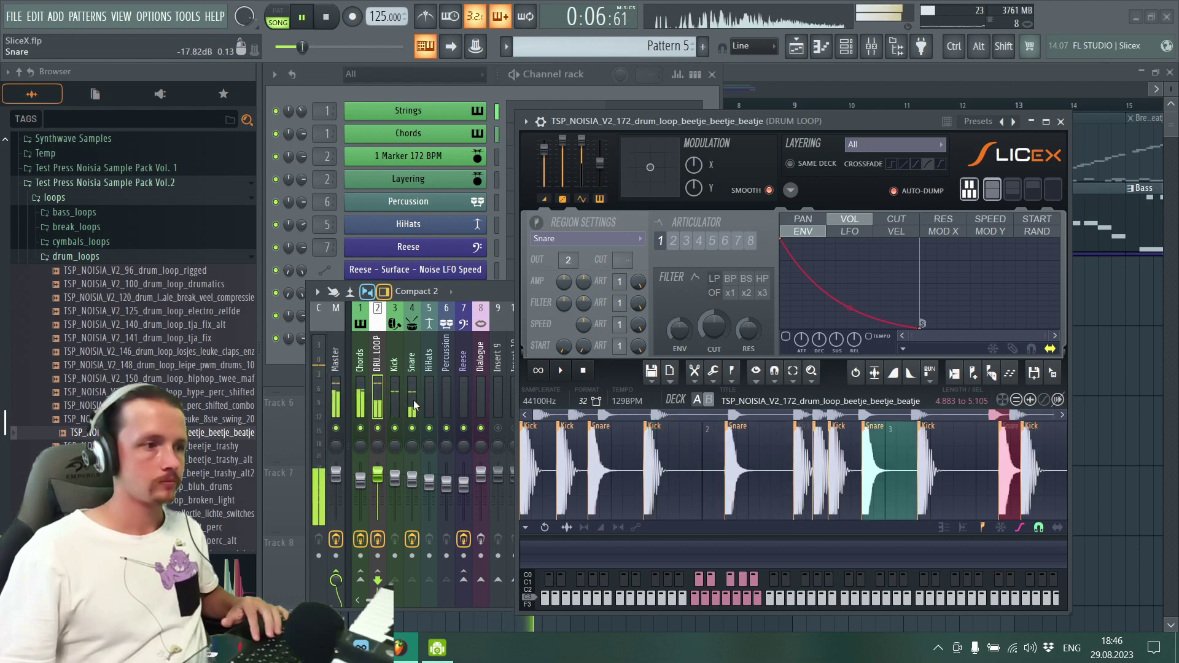
pyautogui.press('space')
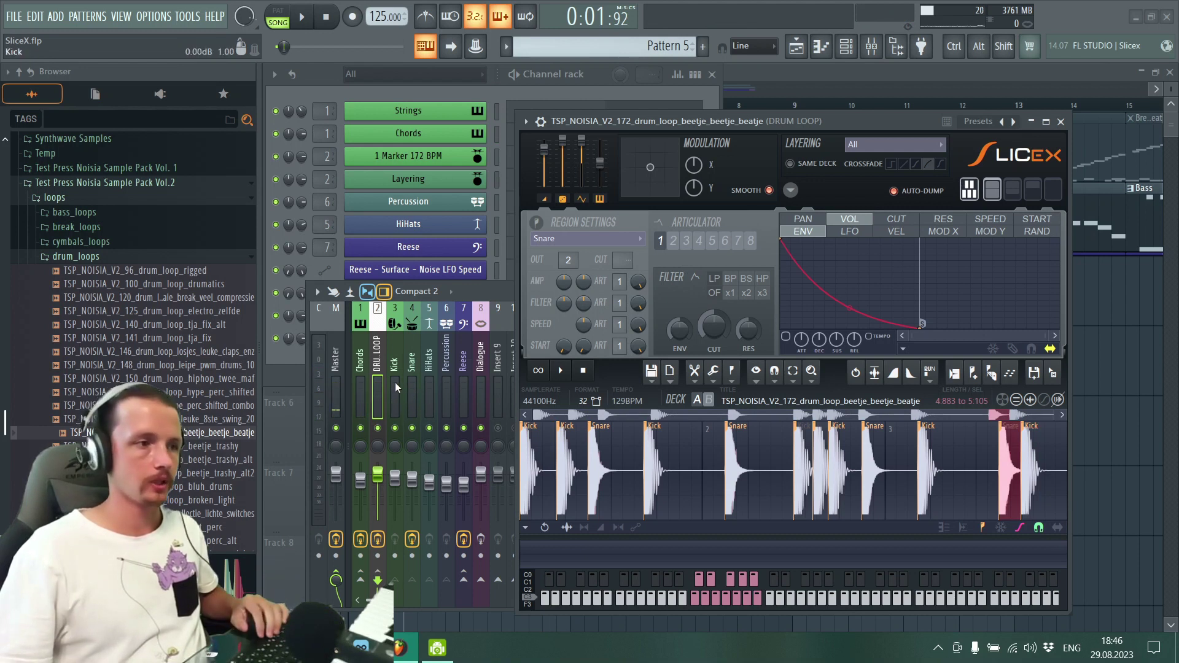
# Step: Move Slicex clear of the mixer effects and open the Fruity Limiter on the DRUM LOOP track
pyautogui.click(396, 382)
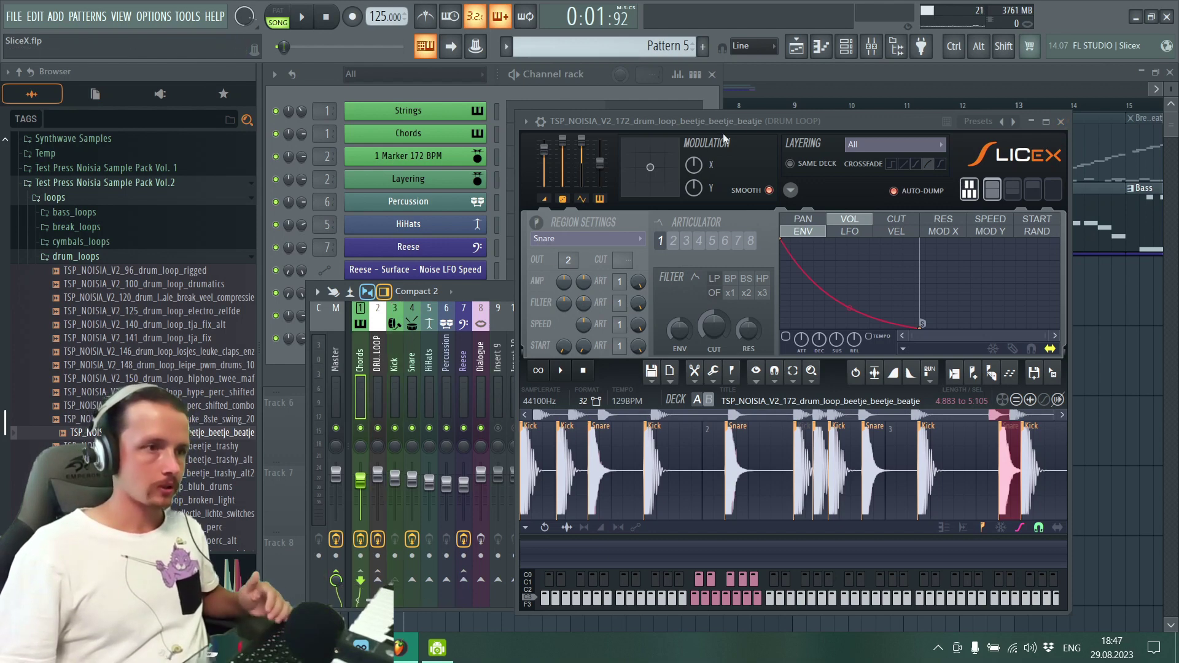
pyautogui.moveTo(740, 123); pyautogui.dragTo(293, 60)
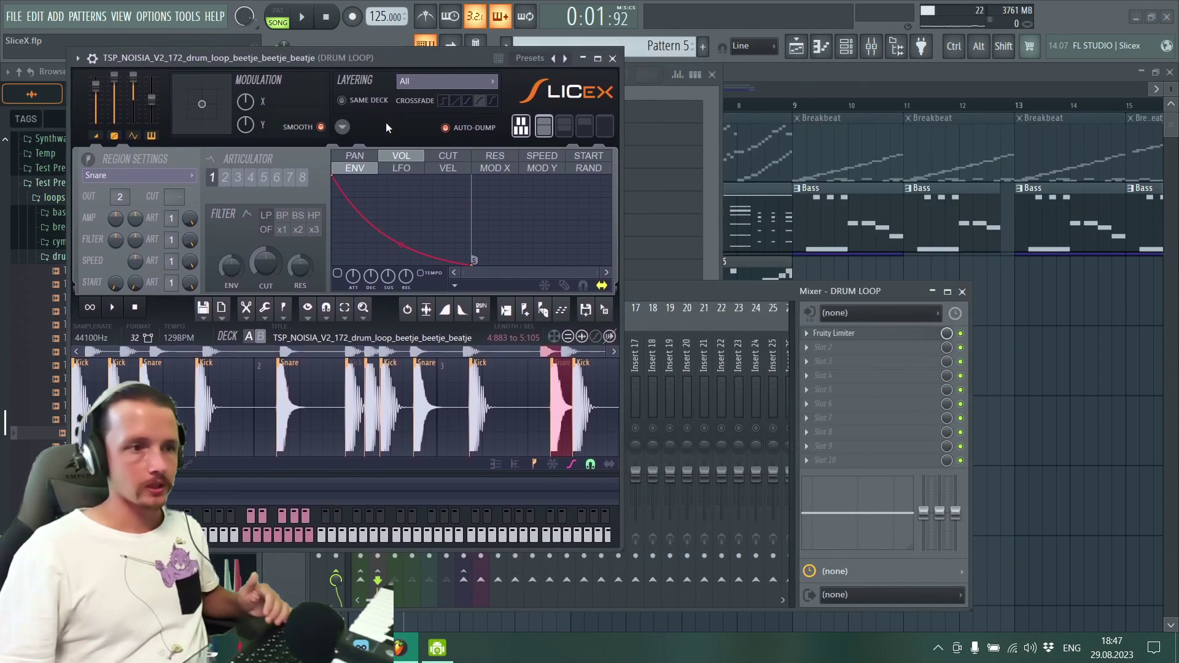
pyautogui.click(876, 334)
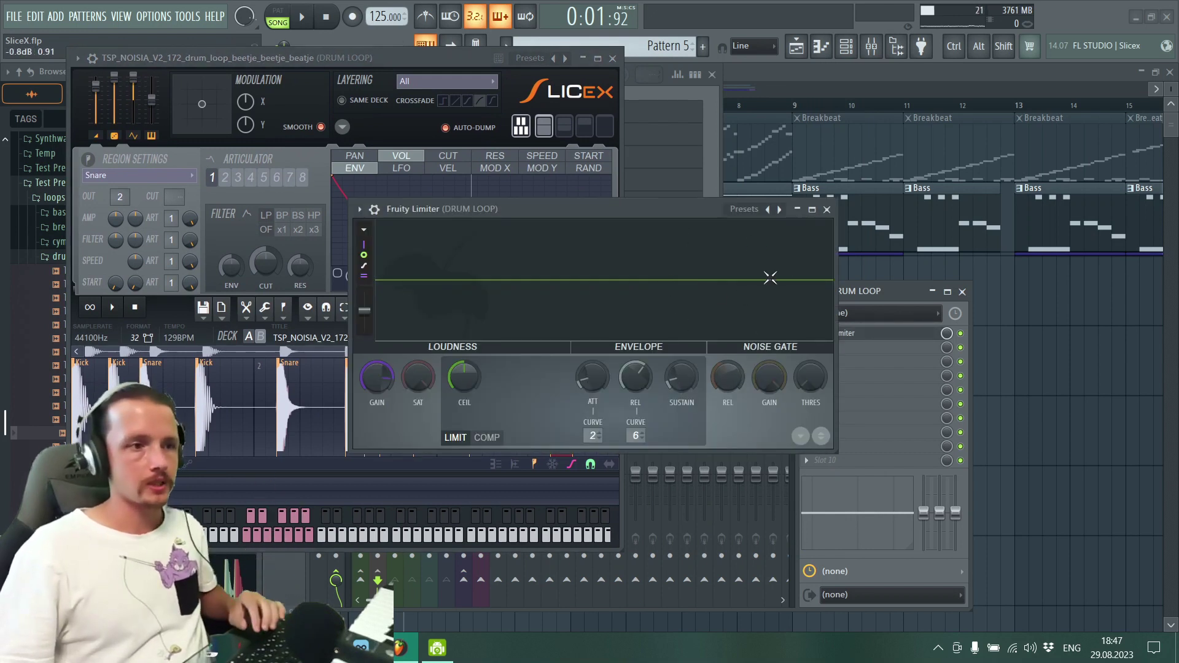
# Step: Play the song in short passes to examine the Chords track's sidechain compression in Fruity Limiter, and close the limiter
pyautogui.press('space')
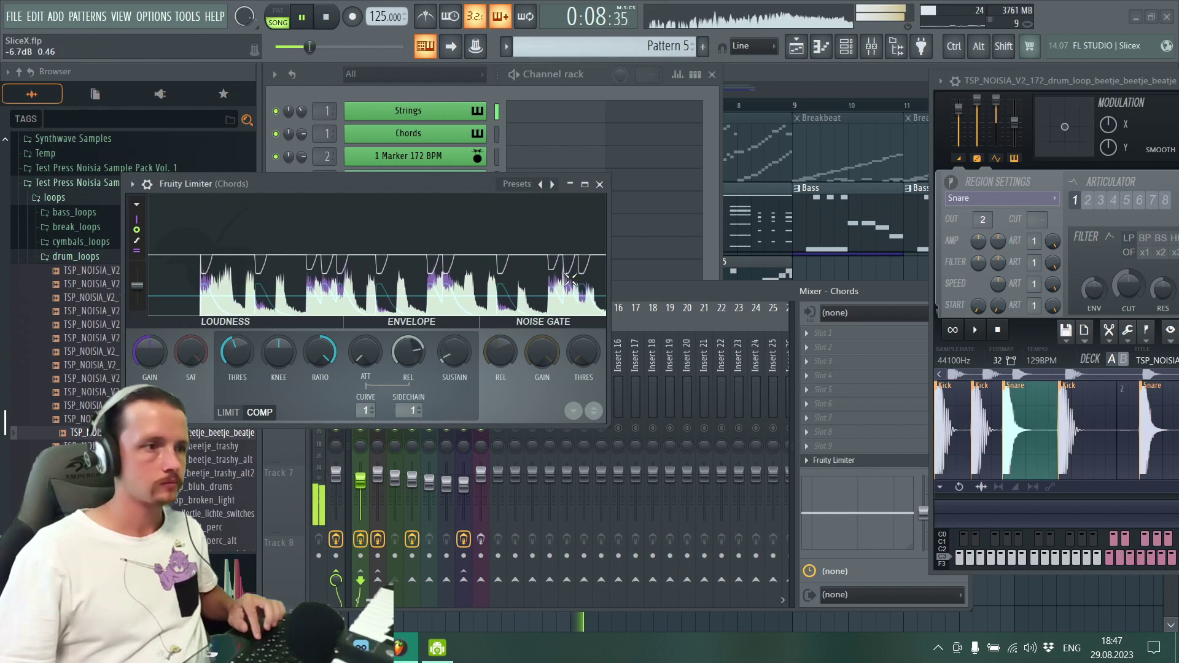
pyautogui.press('space')
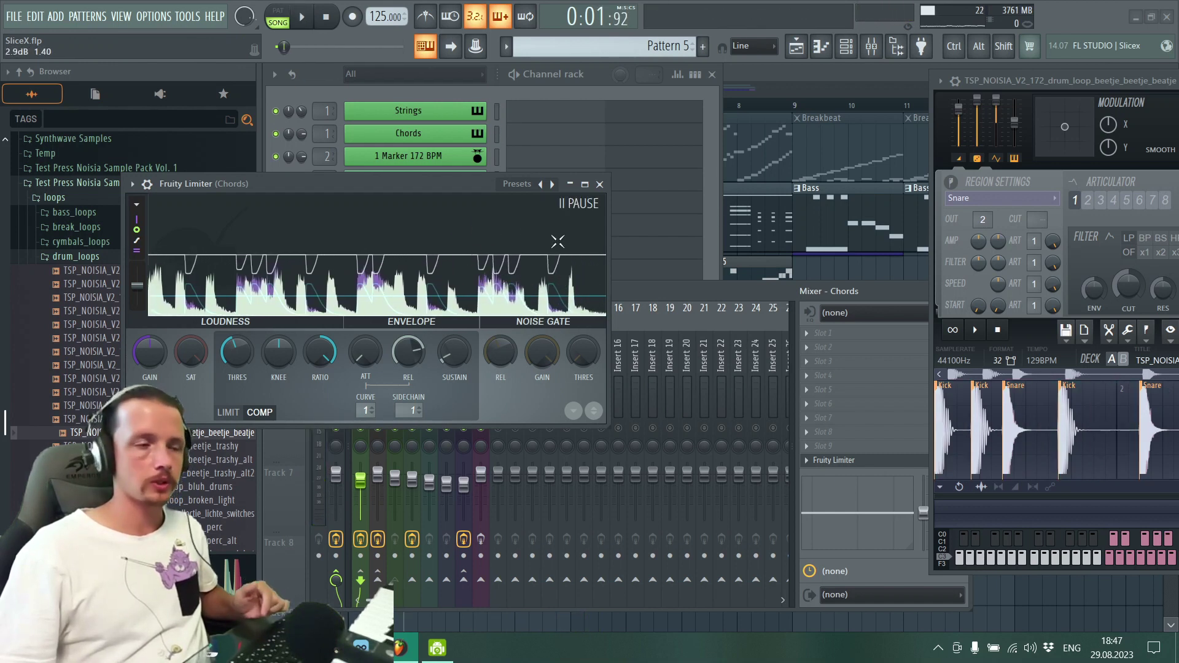
pyautogui.press('space')
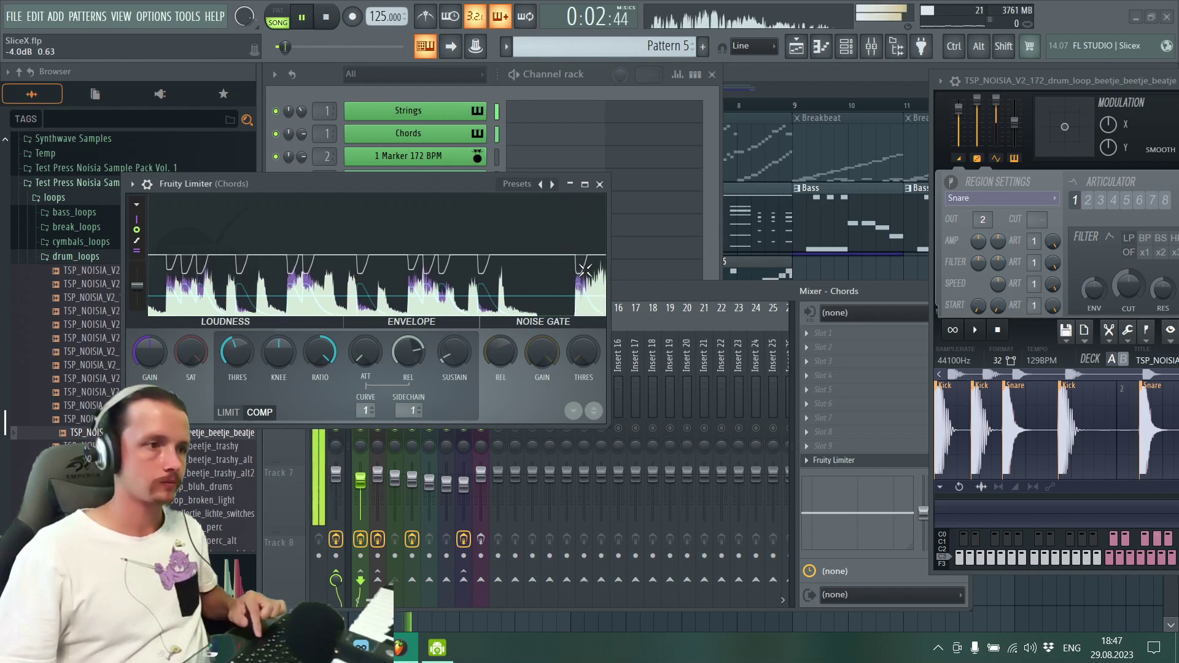
pyautogui.press('space')
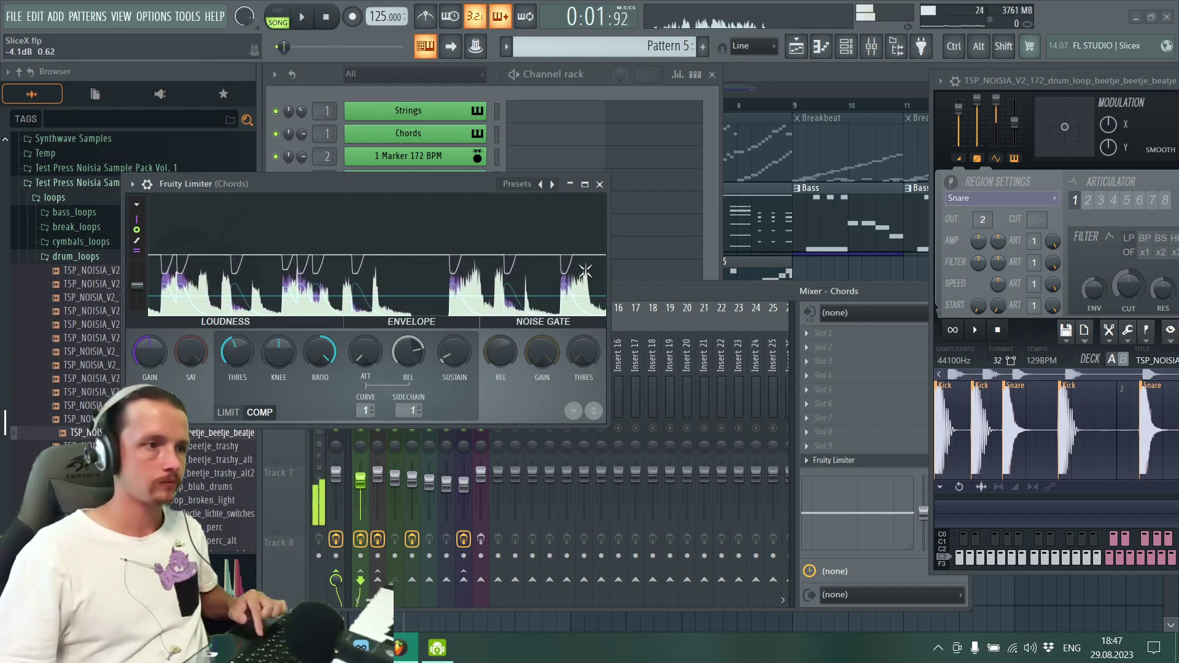
pyautogui.press('space')
pyautogui.press('space')
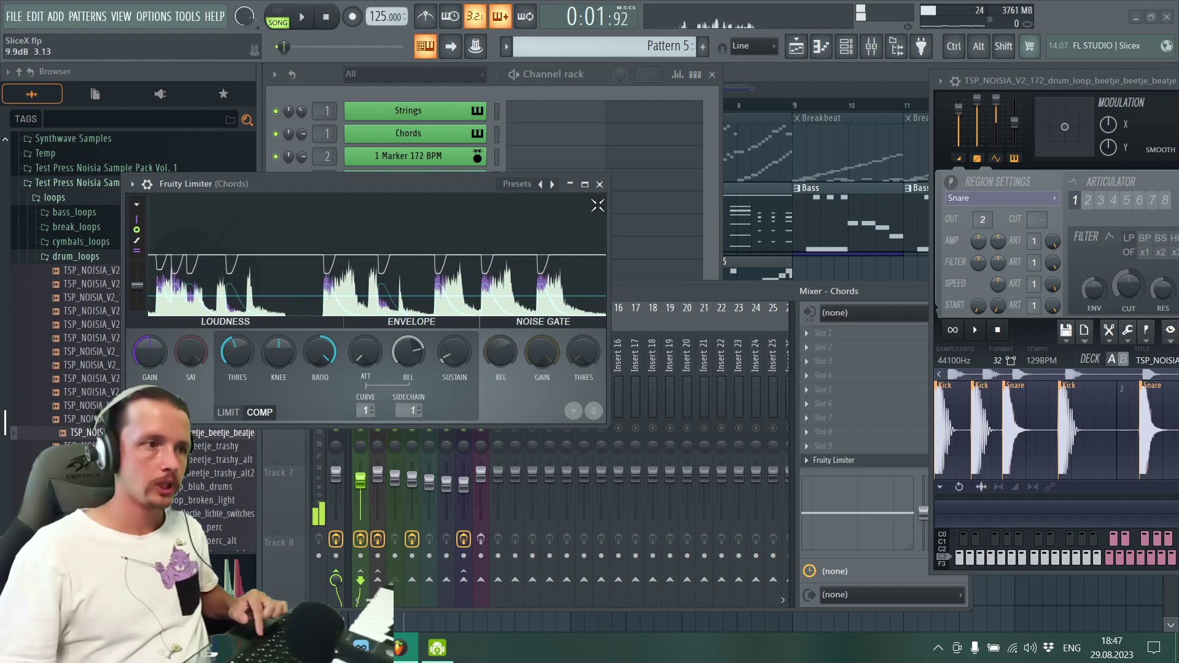
pyautogui.click(600, 185)
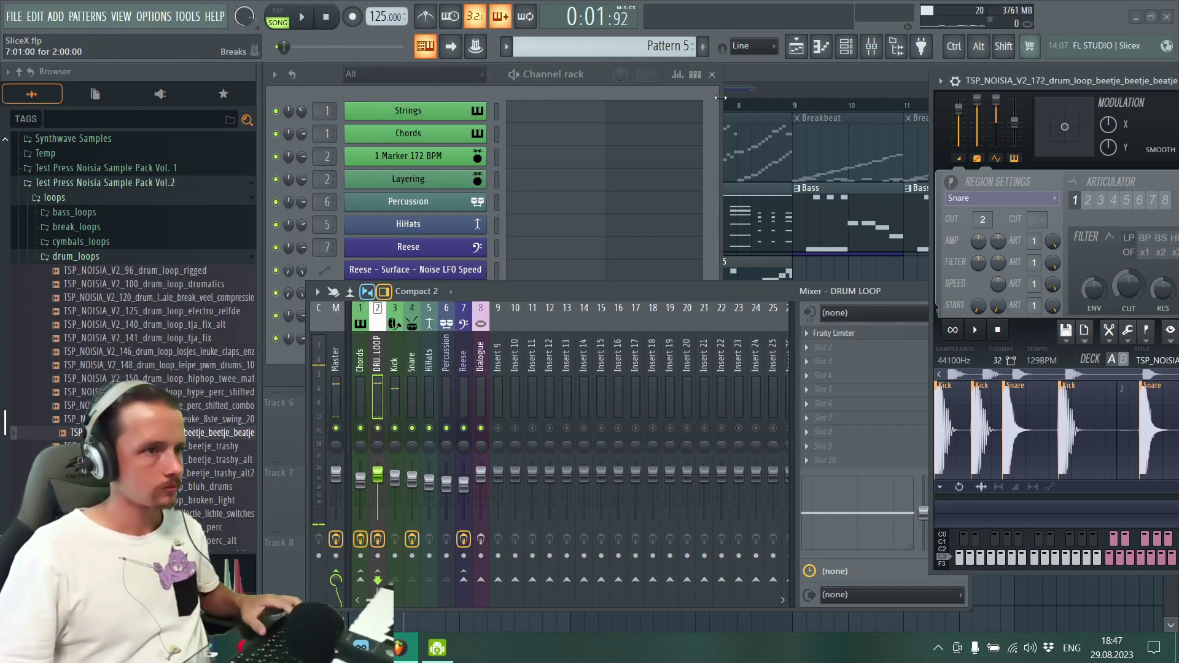
# Step: Bring the Playlist forward and play the arrangement from bar 1 with the whole Slicex window in view
pyautogui.click(764, 80)
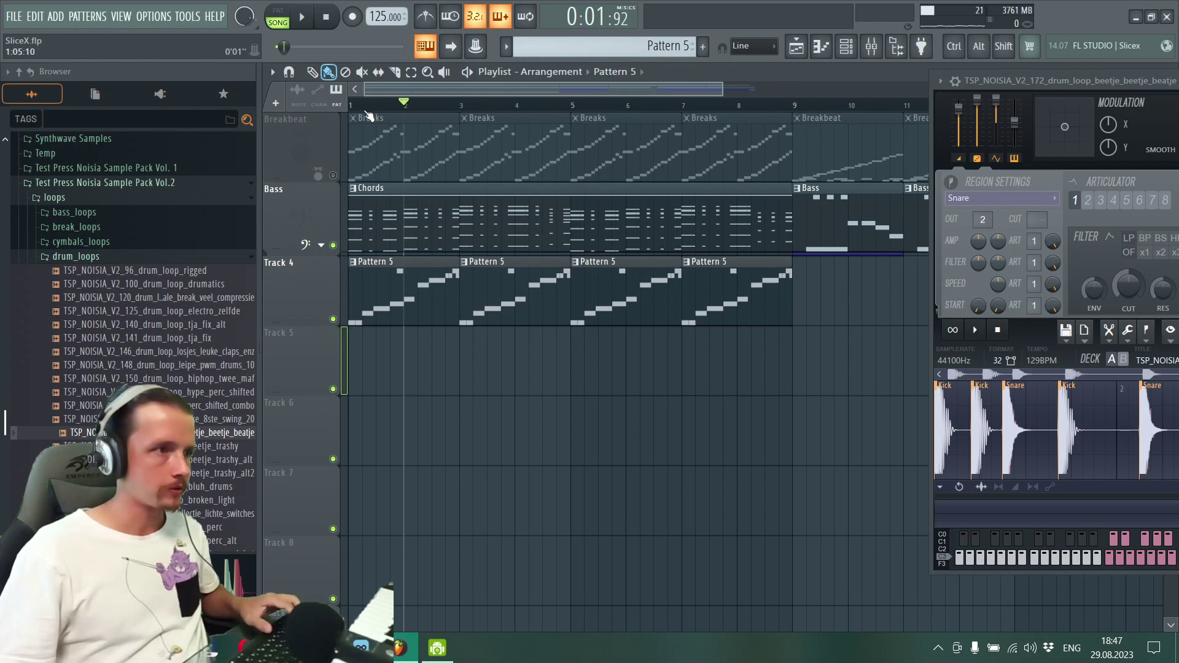
pyautogui.press('space')
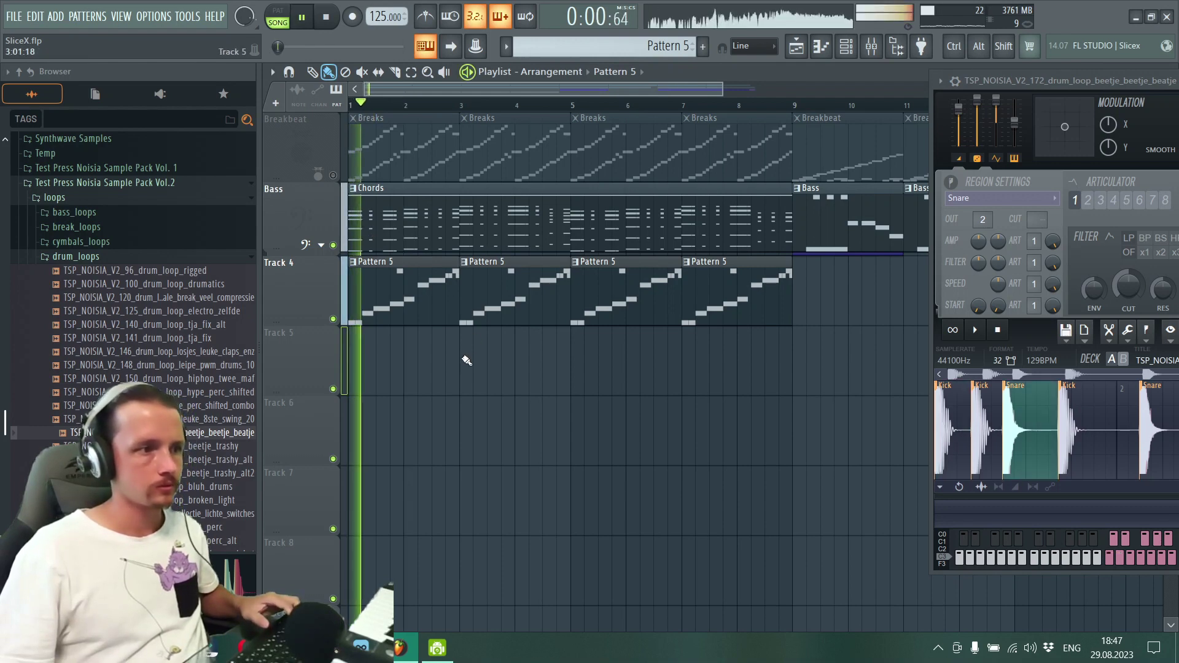
pyautogui.moveTo(1027, 80); pyautogui.dragTo(629, 107)
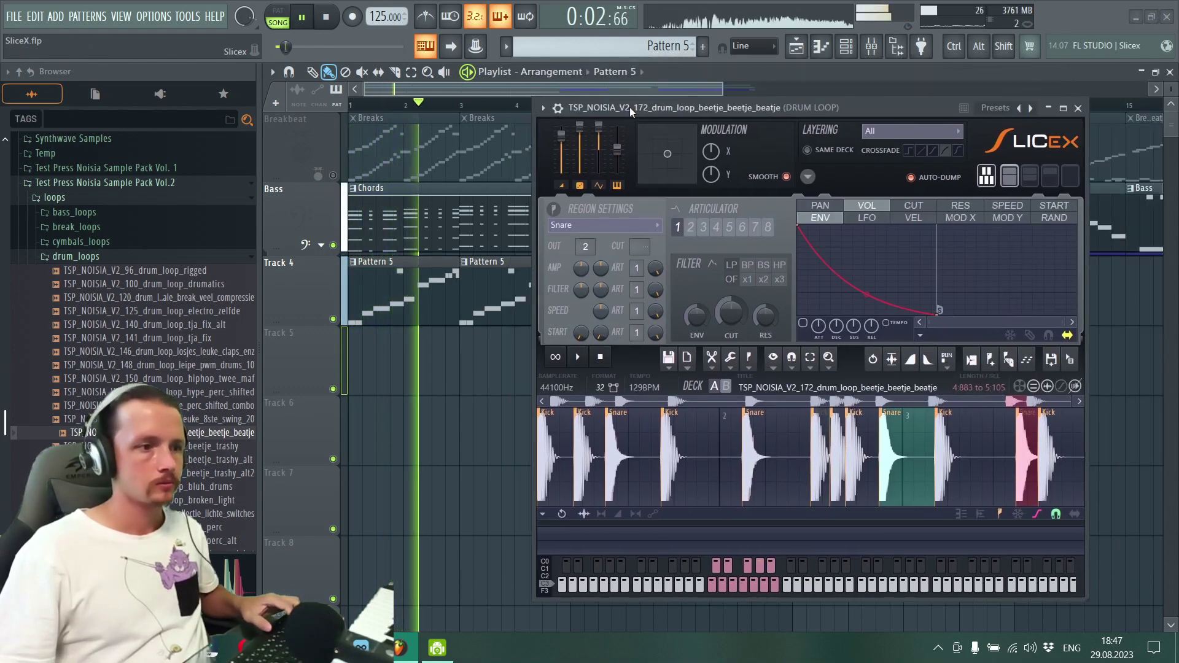
pyautogui.press('space')
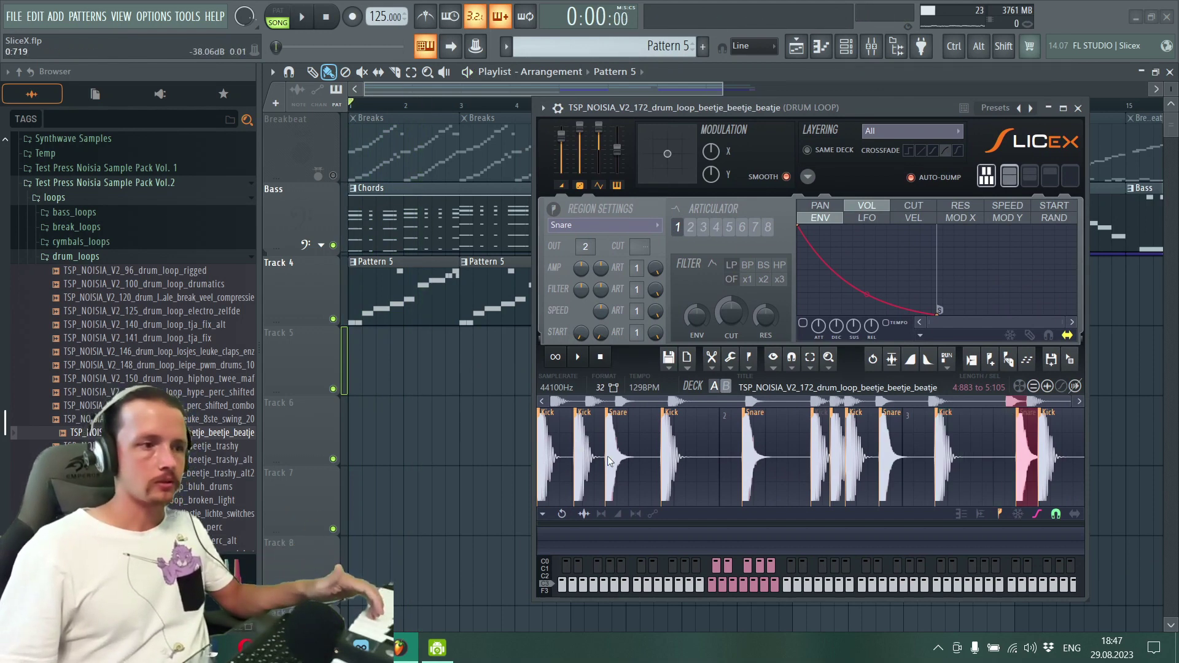
# Step: Examine the waveform around the first Snare slice marker in close-up to check its alignment with the transient
pyautogui.scroll(10, 606, 456)
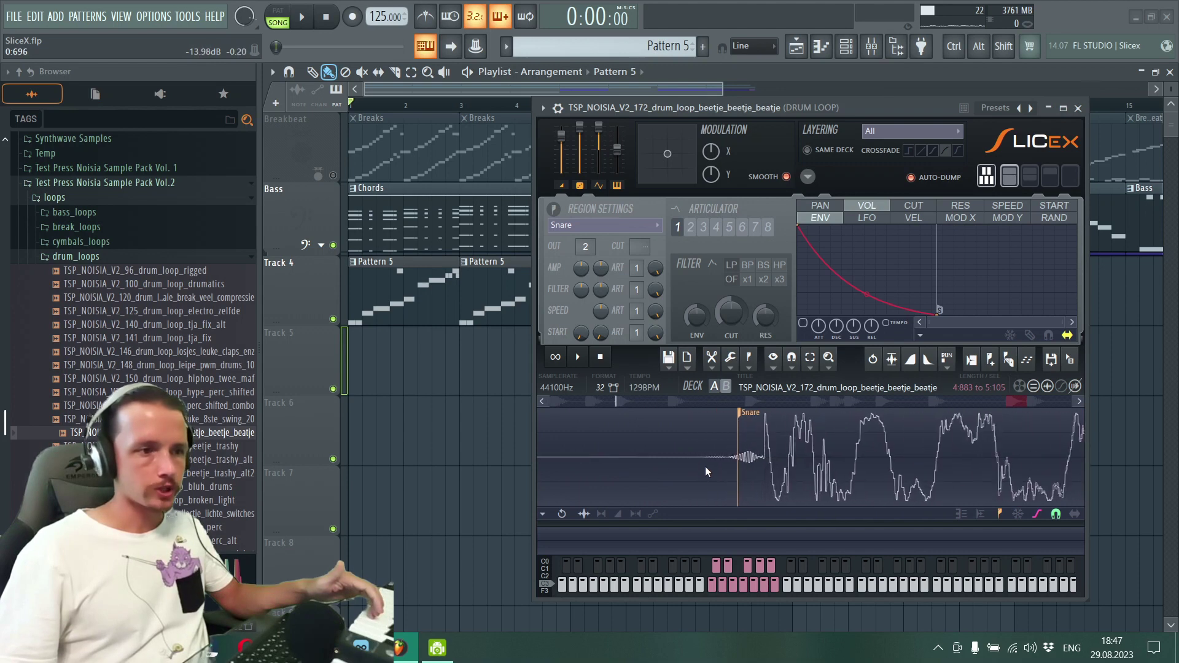
pyautogui.scroll(6, 706, 470)
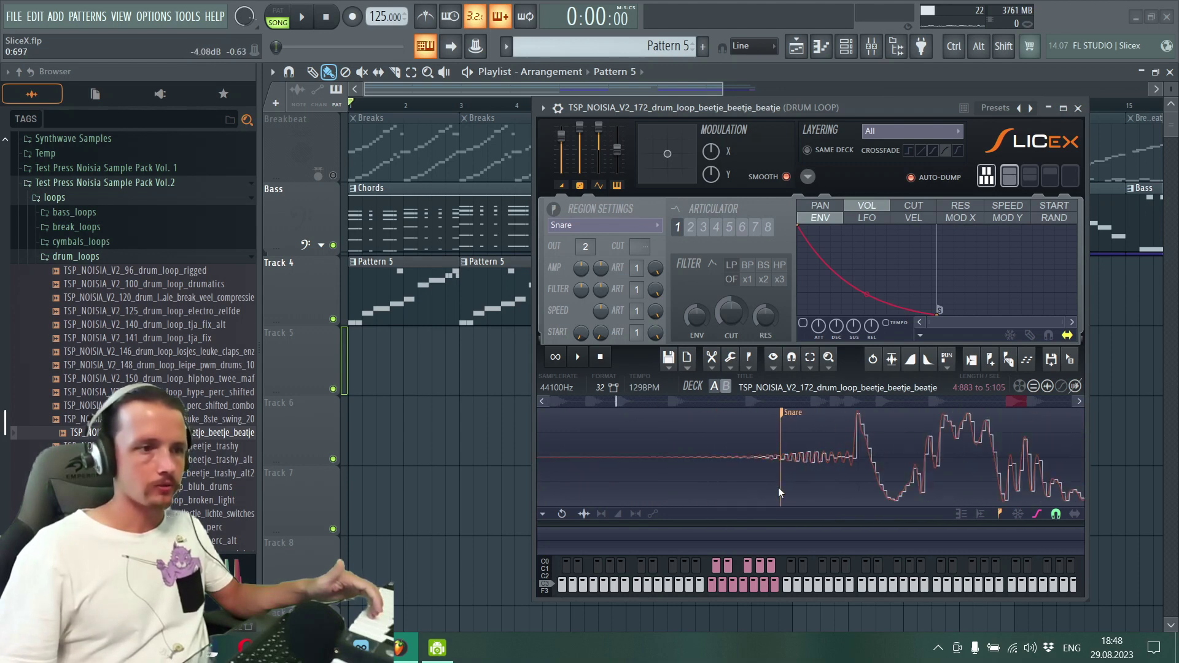
pyautogui.scroll(-4, 778, 487)
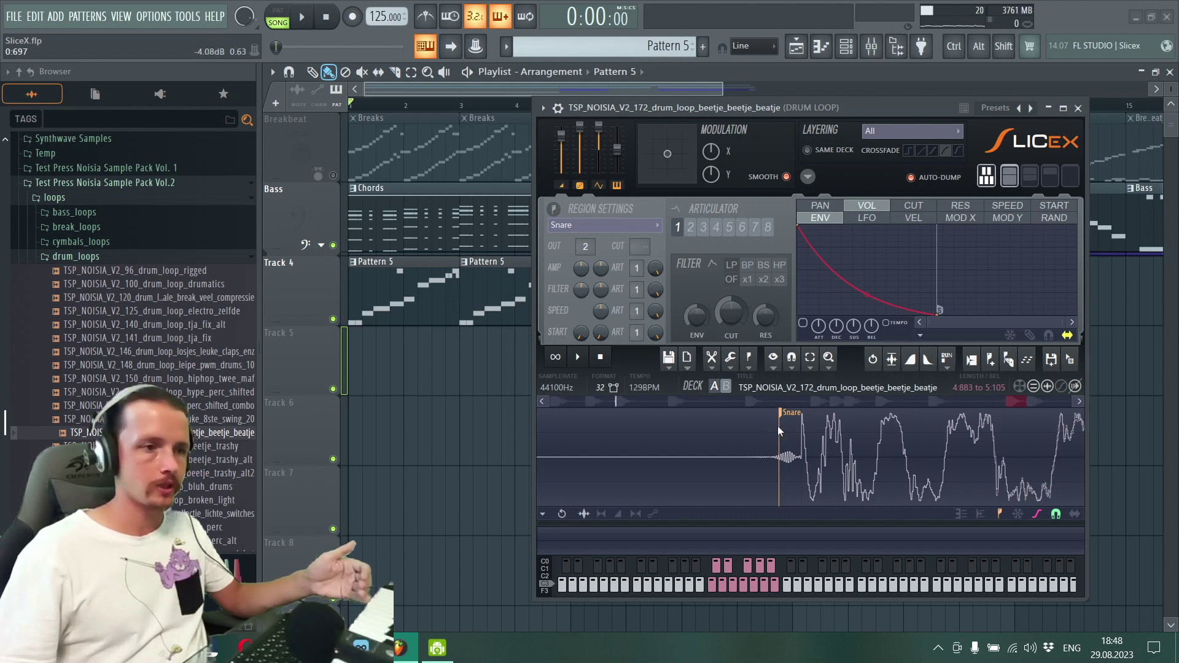
pyautogui.scroll(5, 786, 483)
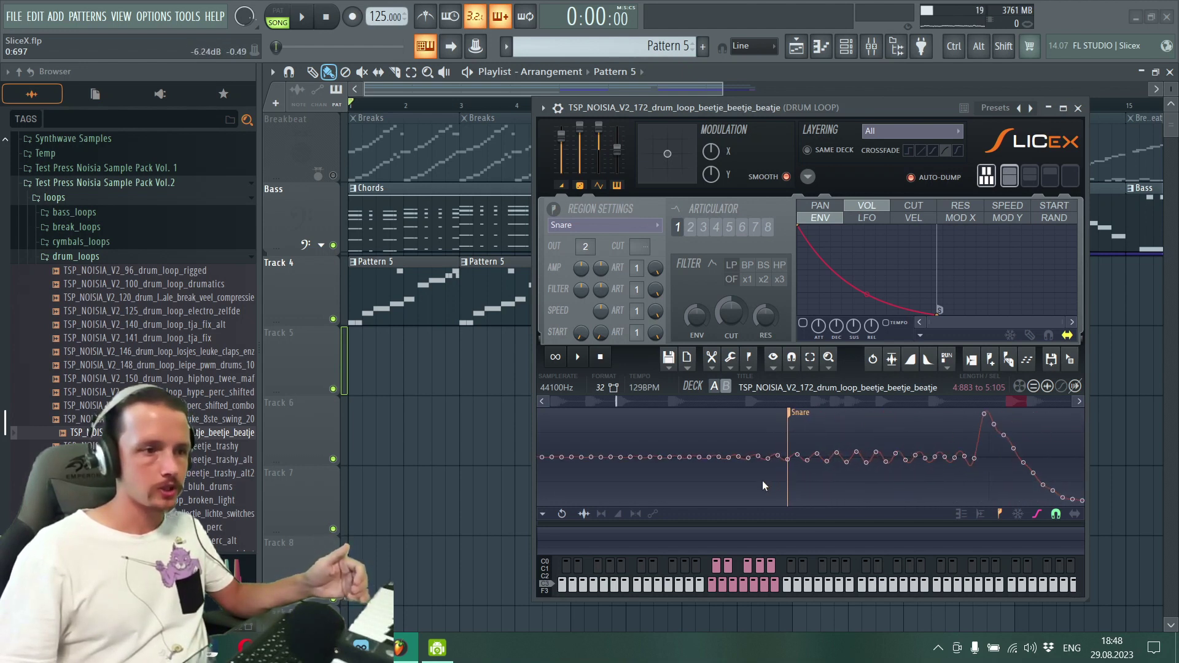
pyautogui.scroll(-3, 761, 486)
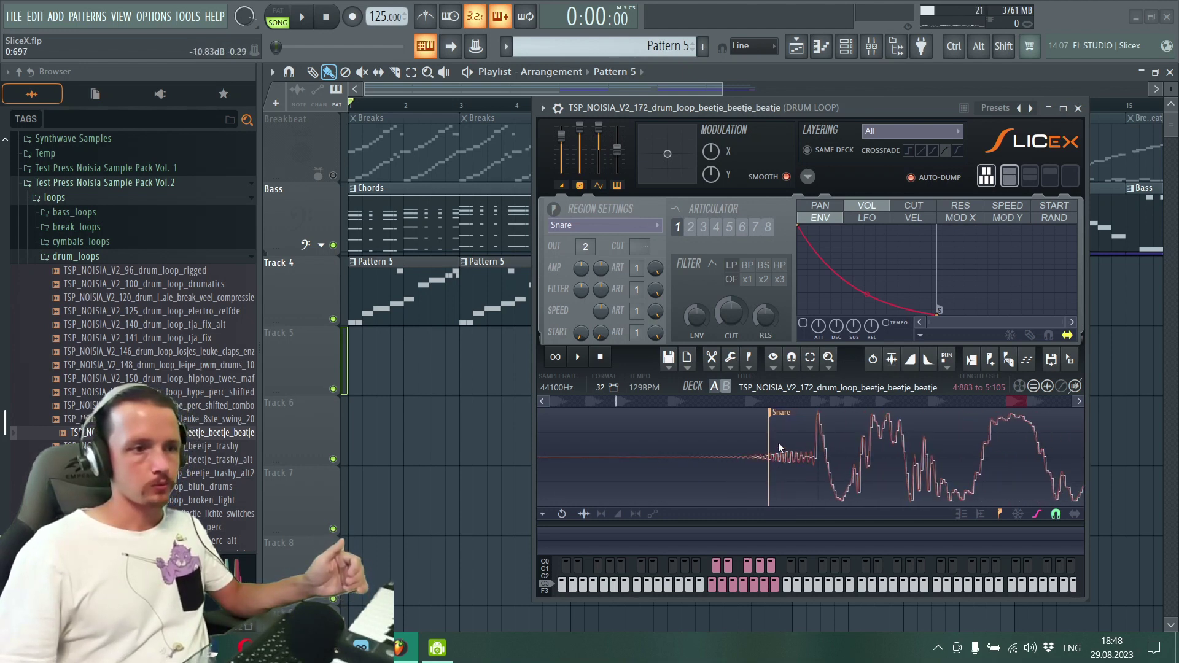
# Step: Examine the Snare marker's transient in close-up, and select the Kick slice just before it with the surrounding slices in view
pyautogui.scroll(3, 783, 448)
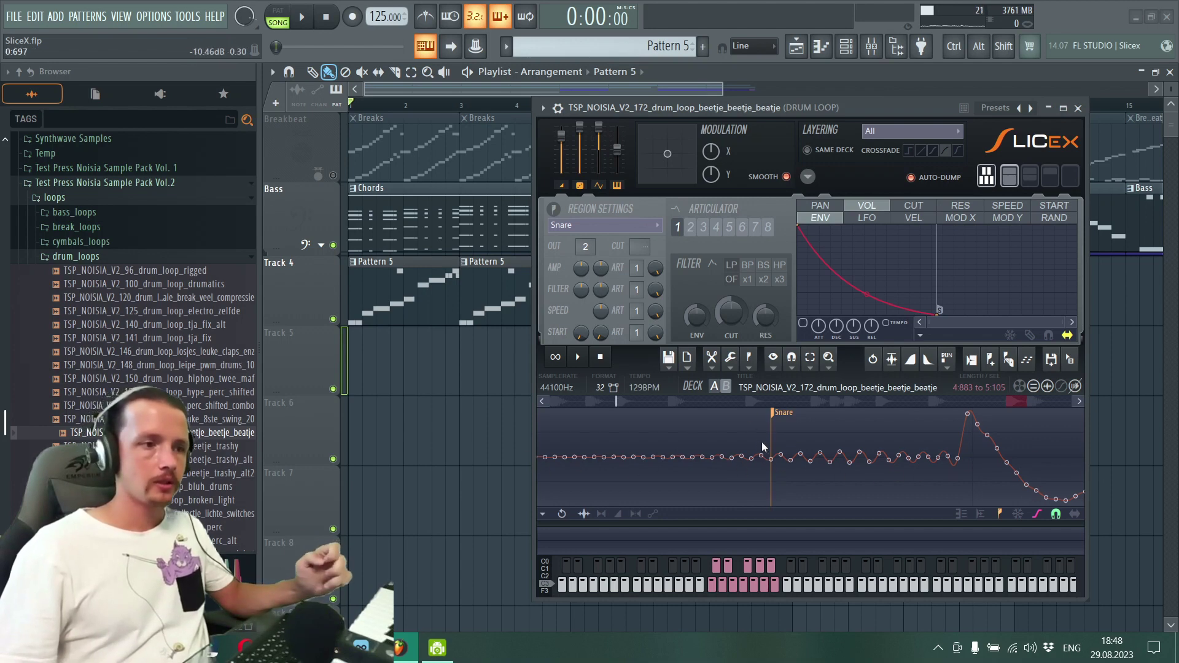
pyautogui.scroll(-3, 740, 478)
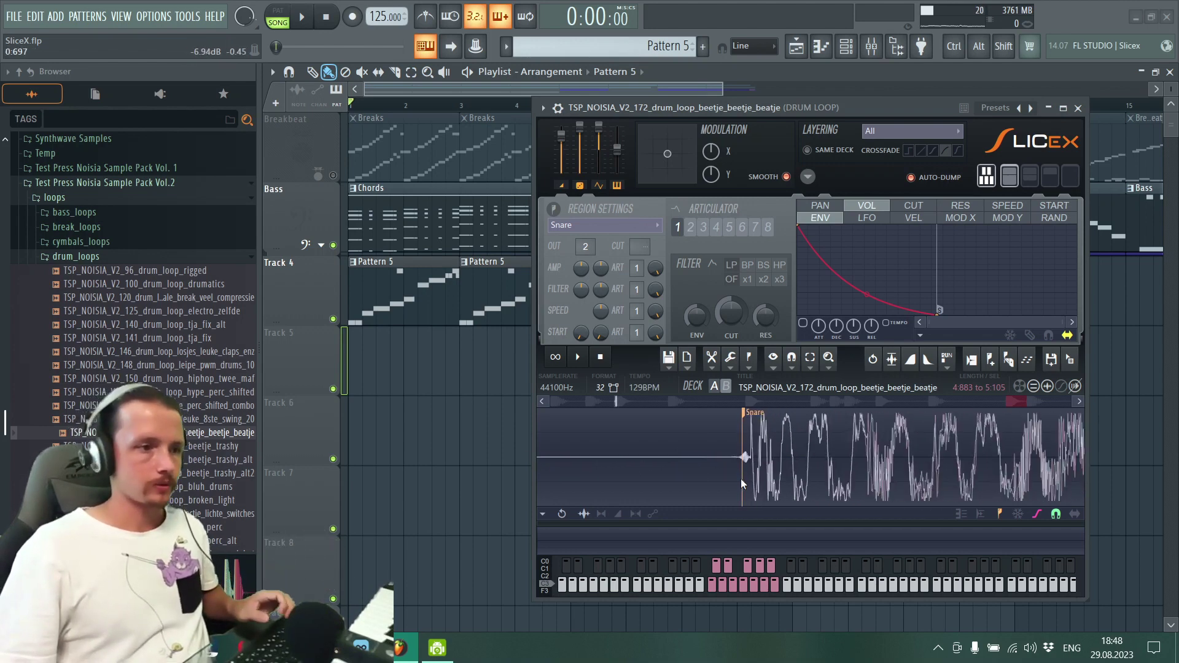
pyautogui.scroll(-5, 740, 478)
pyautogui.click(613, 457)
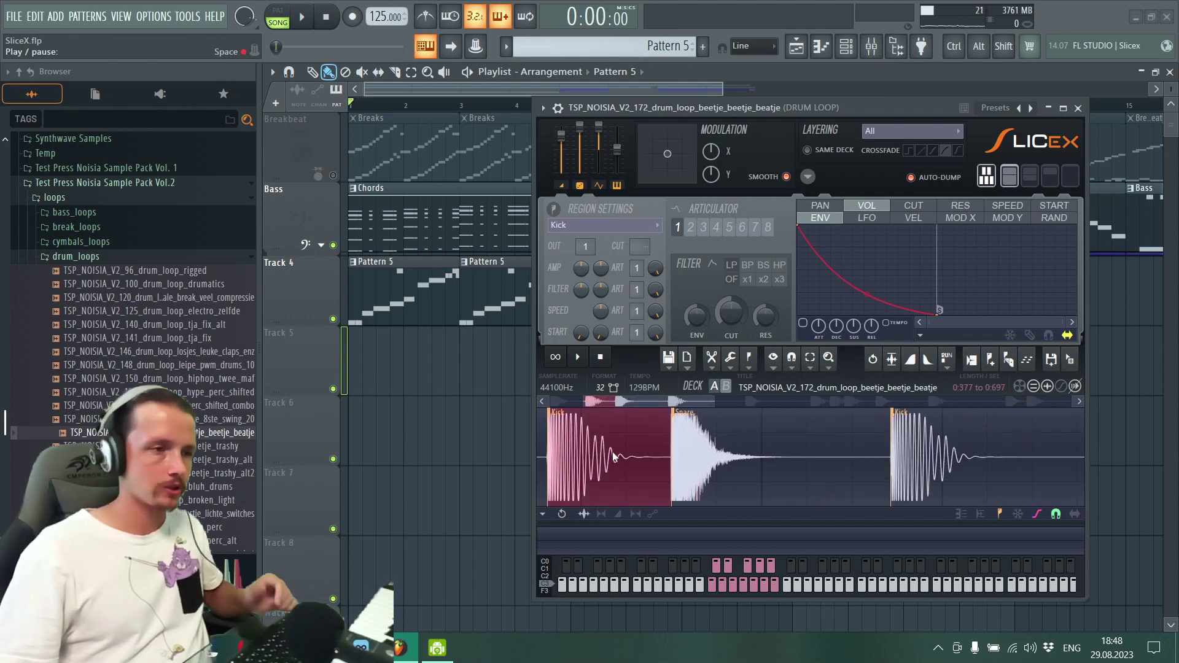
pyautogui.click(613, 457)
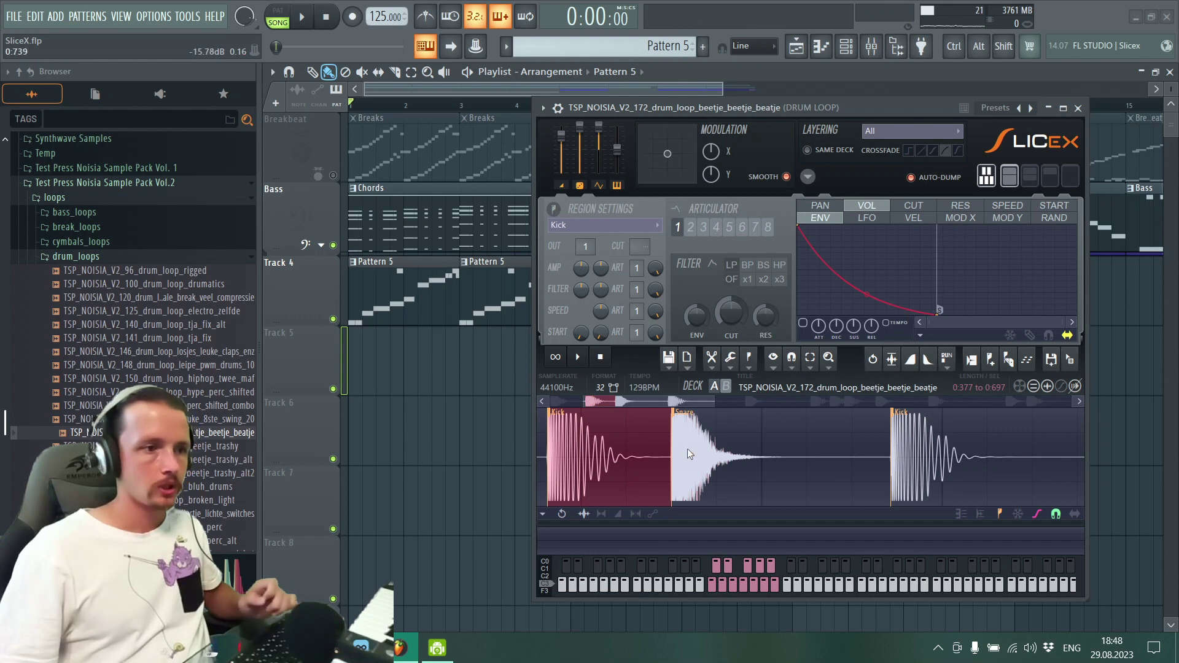
pyautogui.scroll(-4, 747, 450)
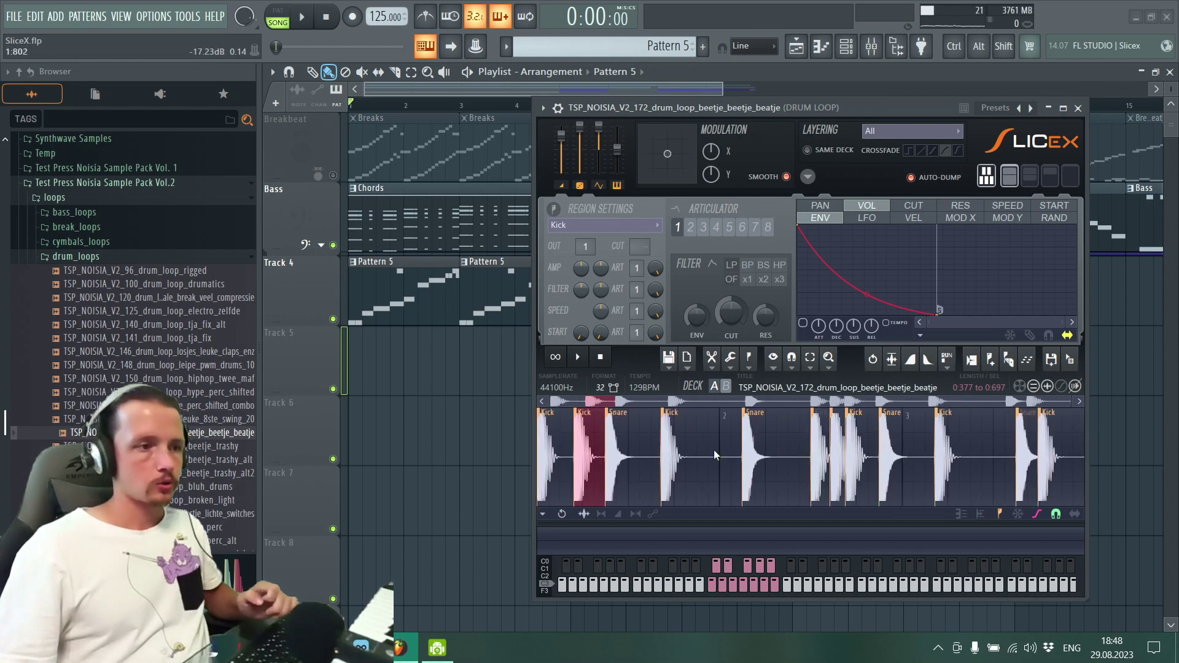
# Step: Run Perfect all regions on the loop's slices and play the arrangement to hear the result
pyautogui.click(734, 360)
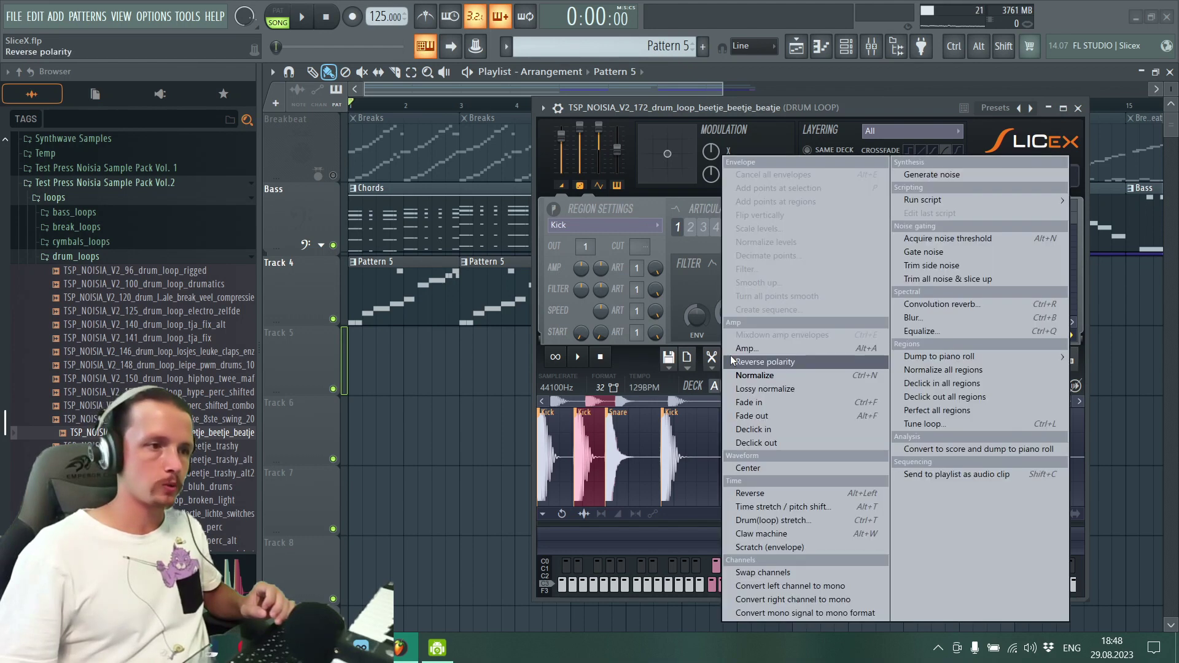
pyautogui.click(942, 409)
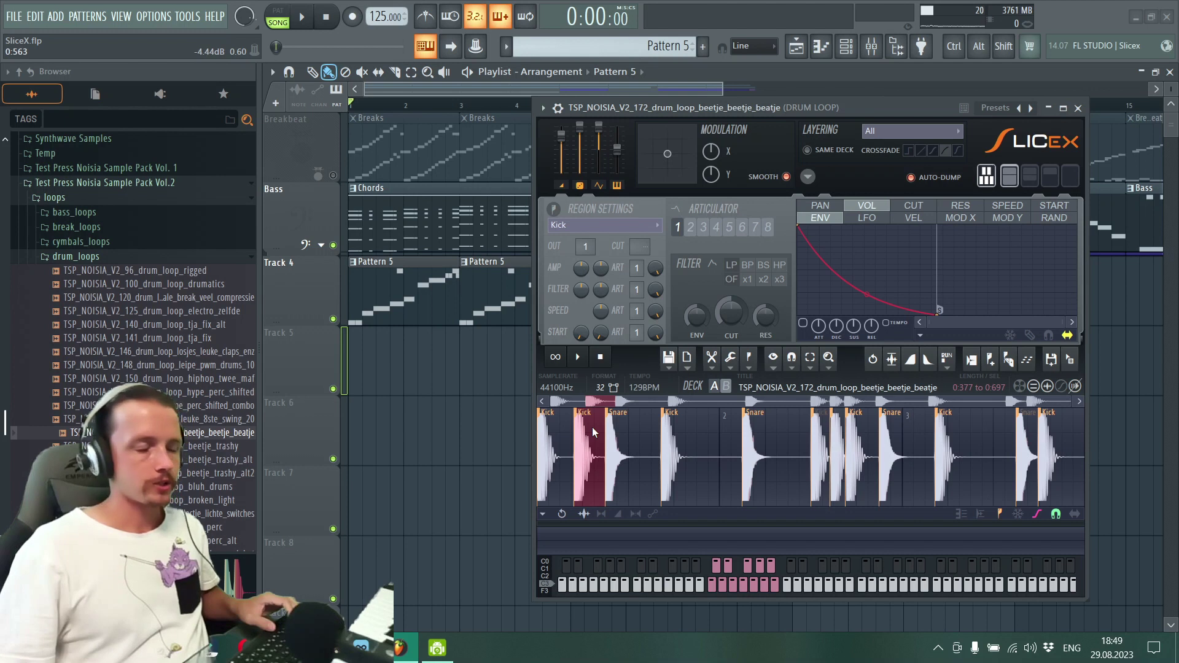
pyautogui.press('space')
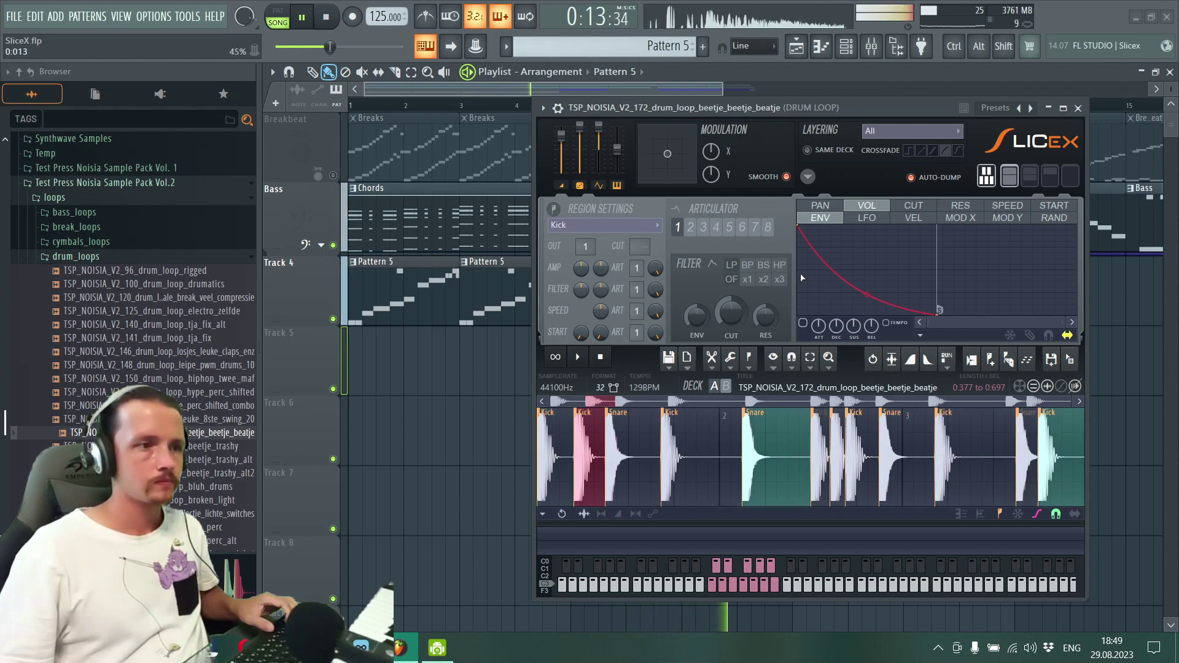
pyautogui.press('space')
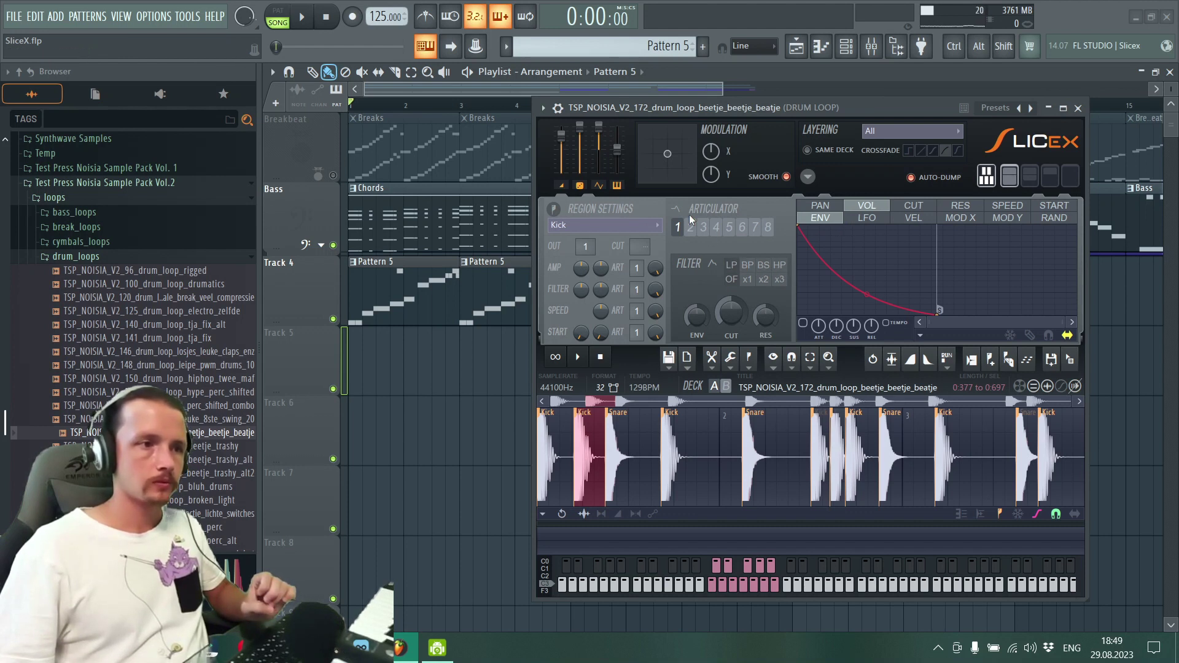
# Step: Examine the filter settings of articulators 2, 3 and 4, ending on articulator 2
pyautogui.click(756, 227)
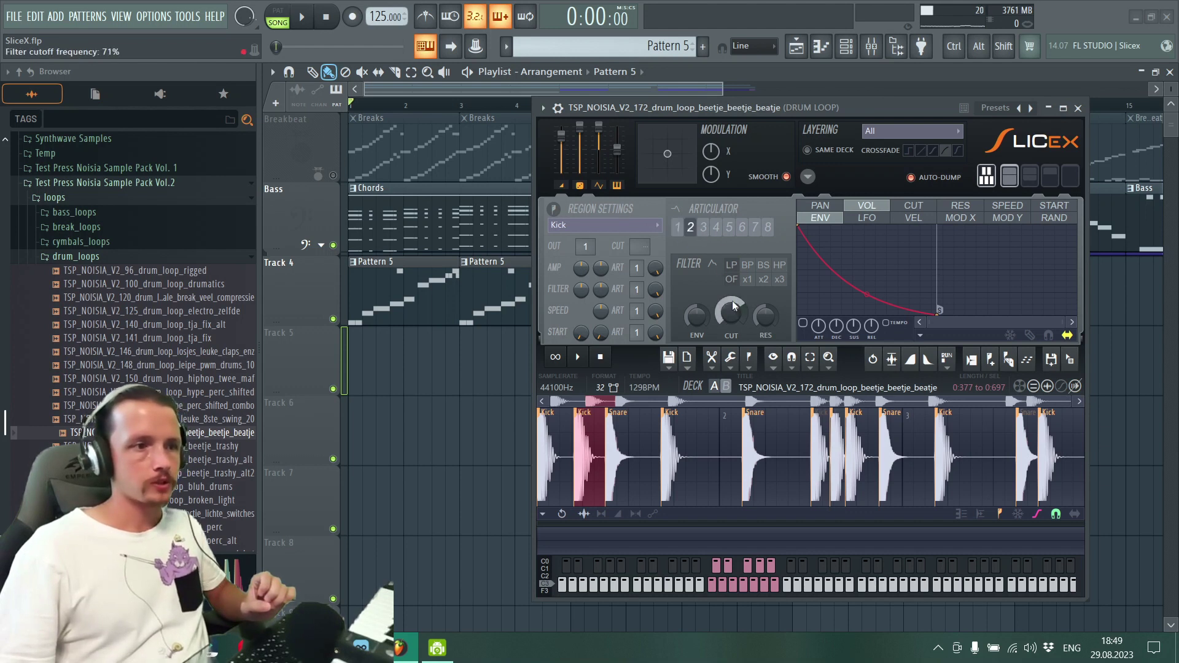
pyautogui.click(703, 228)
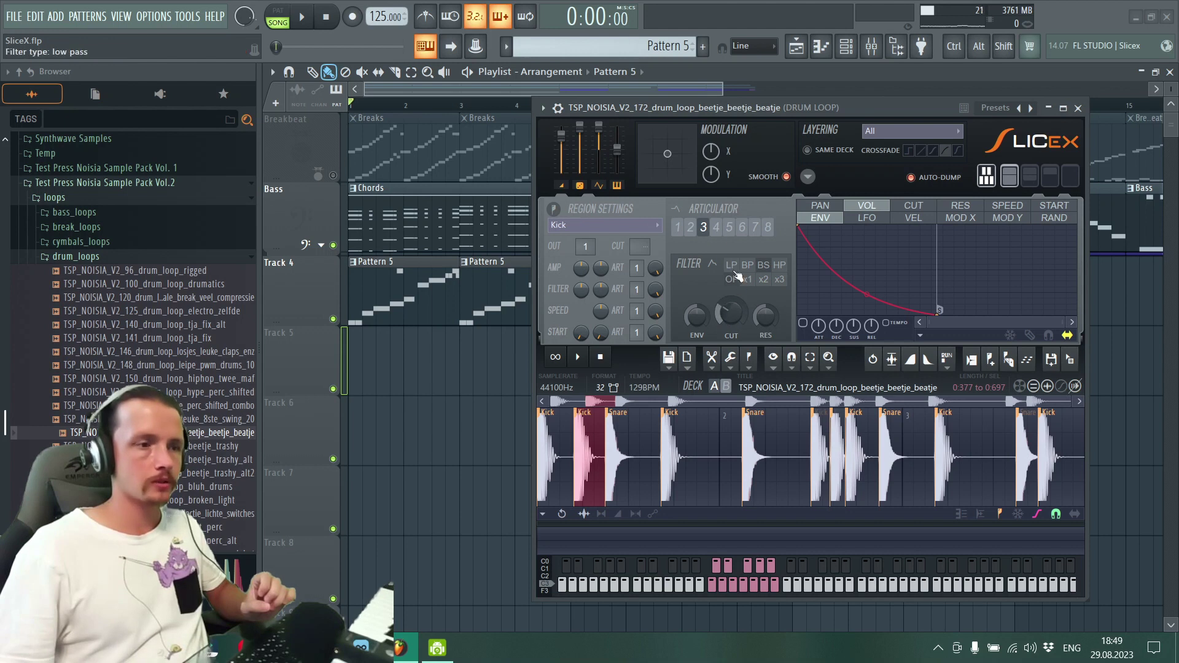
pyautogui.click(716, 228)
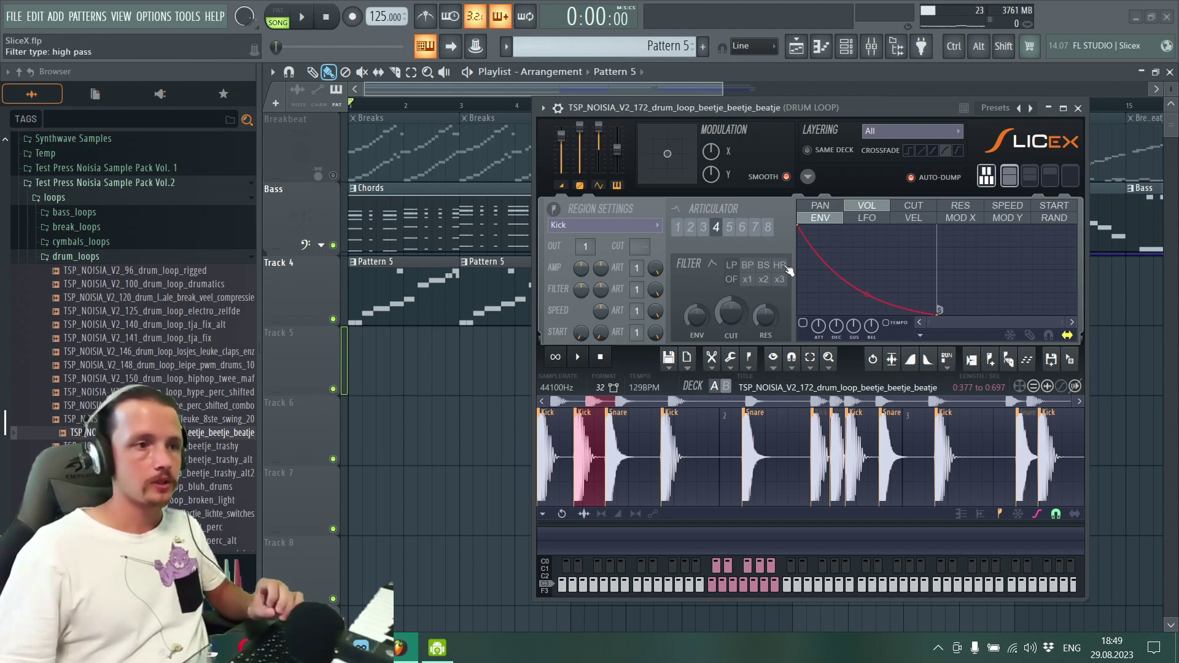
pyautogui.click(704, 227)
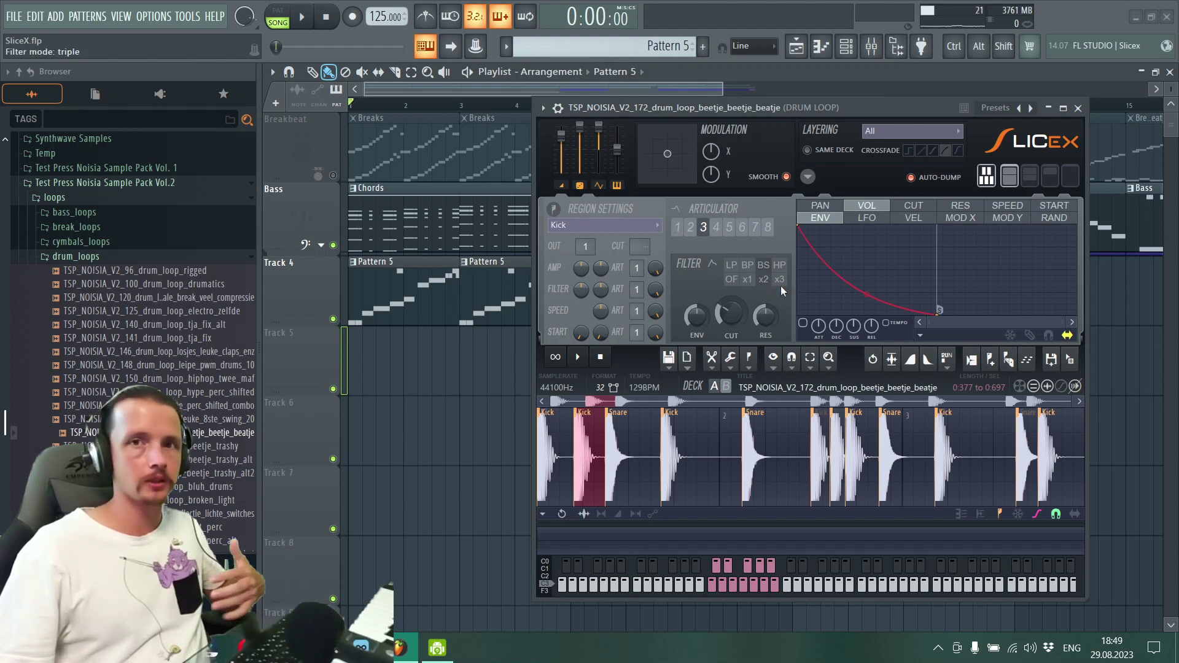
pyautogui.click(690, 227)
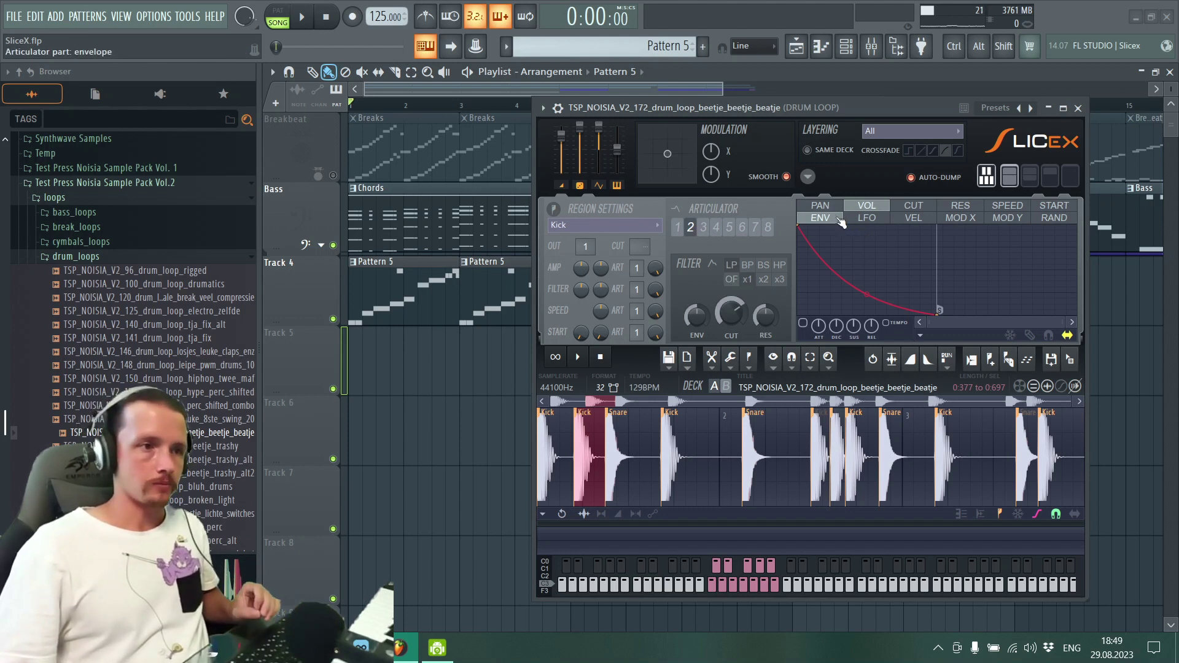
# Step: Look through articulator 2's volume modulation sources: LFO, velocity, Mod X, Mod Y and random, trying the XY modulation pad
pyautogui.click(878, 220)
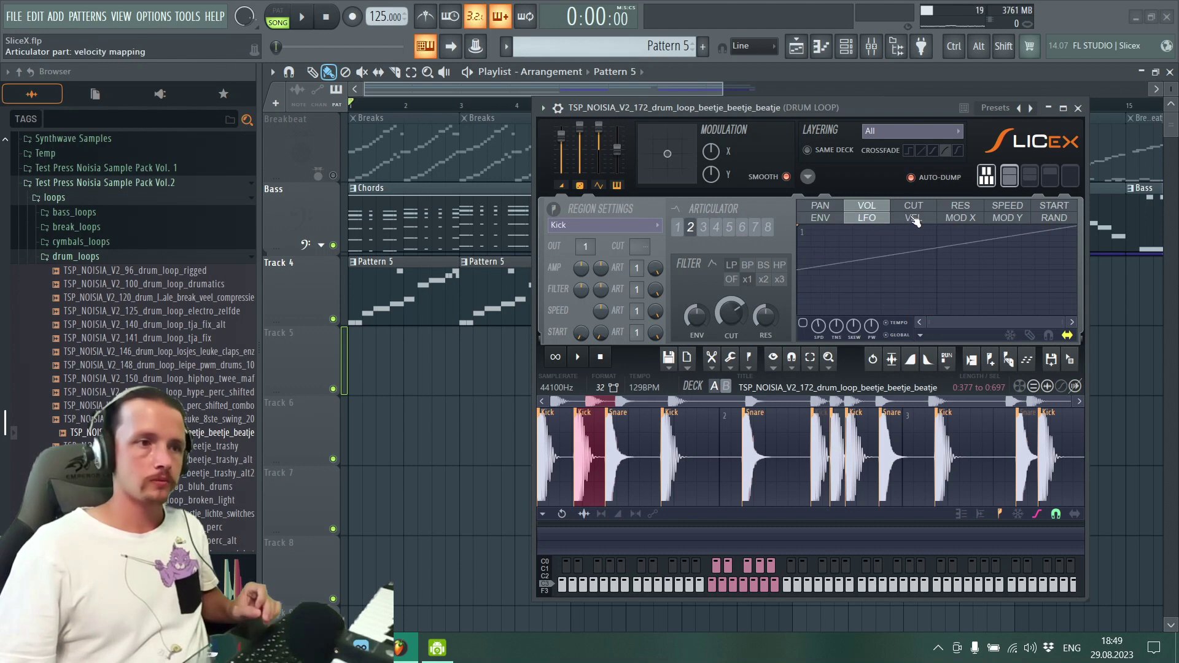
pyautogui.click(915, 220)
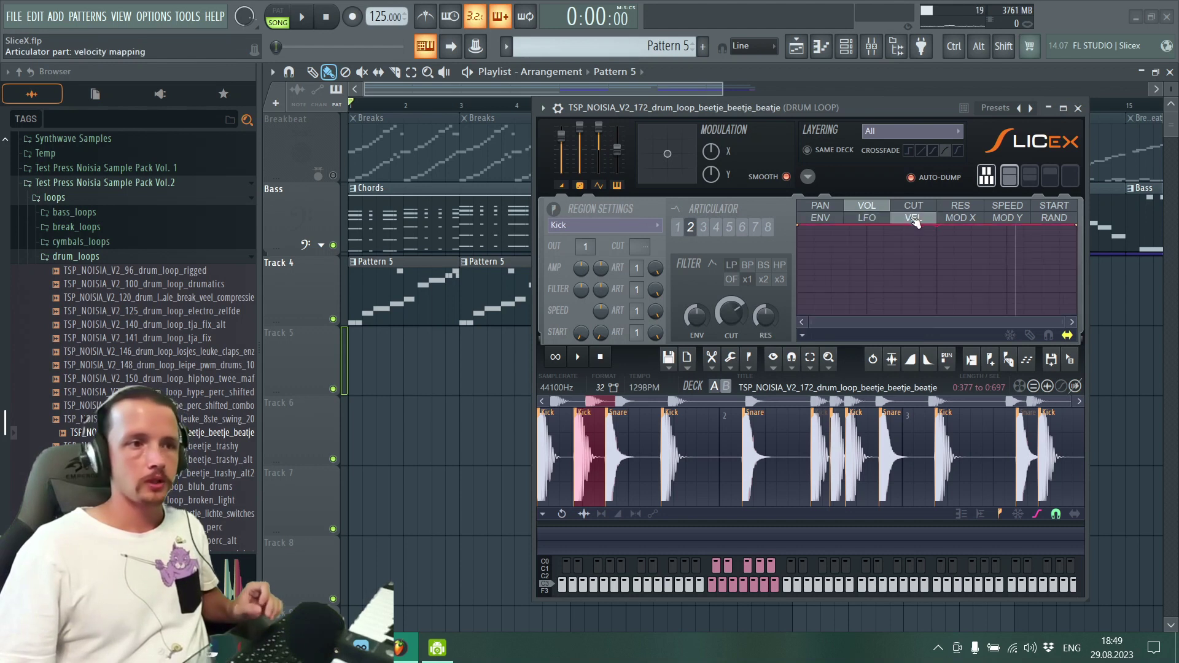
pyautogui.click(962, 220)
pyautogui.moveTo(666, 155)
pyautogui.mouseDown()
pyautogui.moveTo(656, 167)
pyautogui.moveTo(665, 155)
pyautogui.mouseUp()
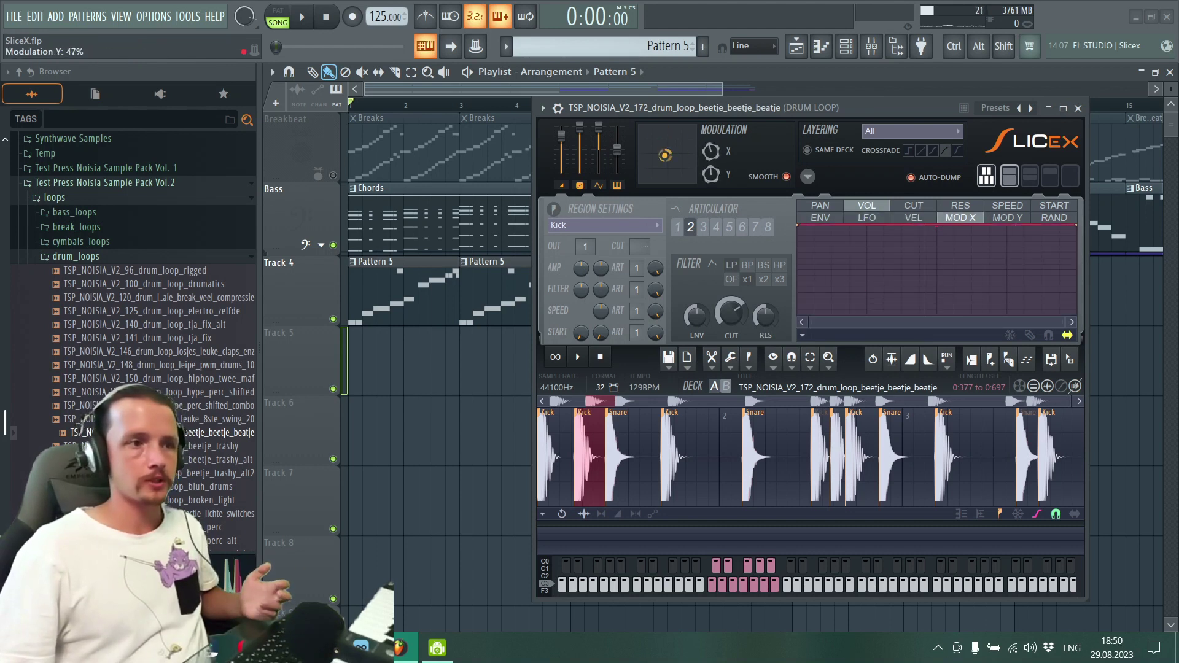
pyautogui.click(1007, 219)
pyautogui.click(1053, 219)
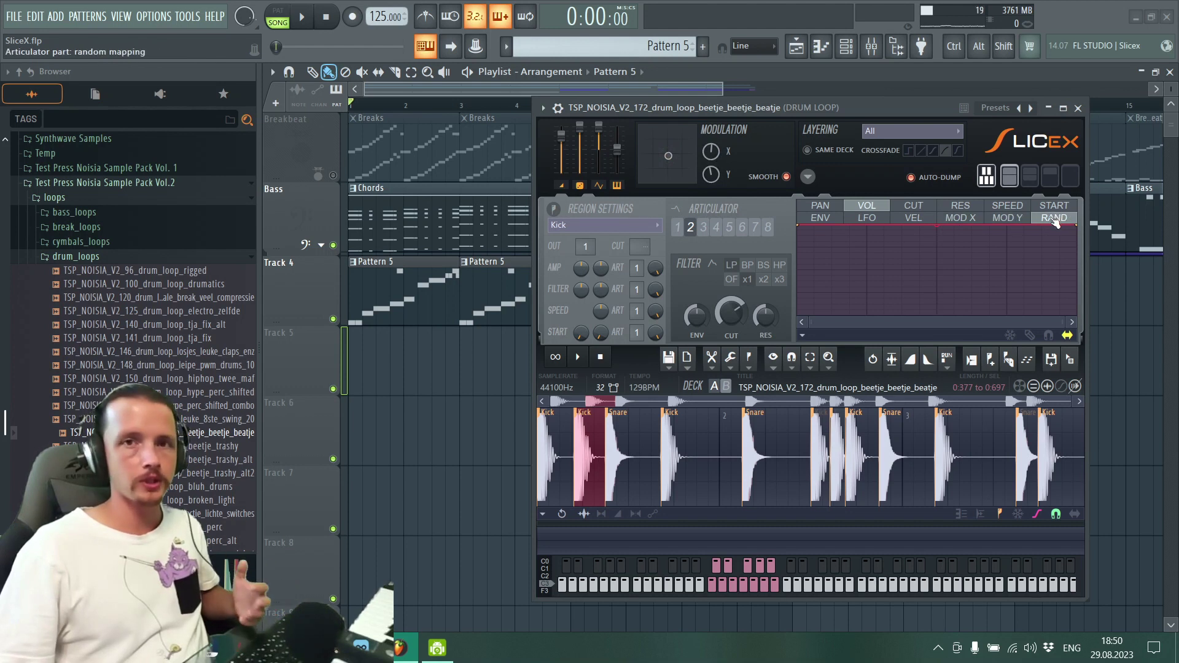
# Step: Look through articulator 2's editor targets: panning, volume, cutoff, resonance, speed and sample start, returning to volume
pyautogui.click(821, 206)
pyautogui.click(876, 211)
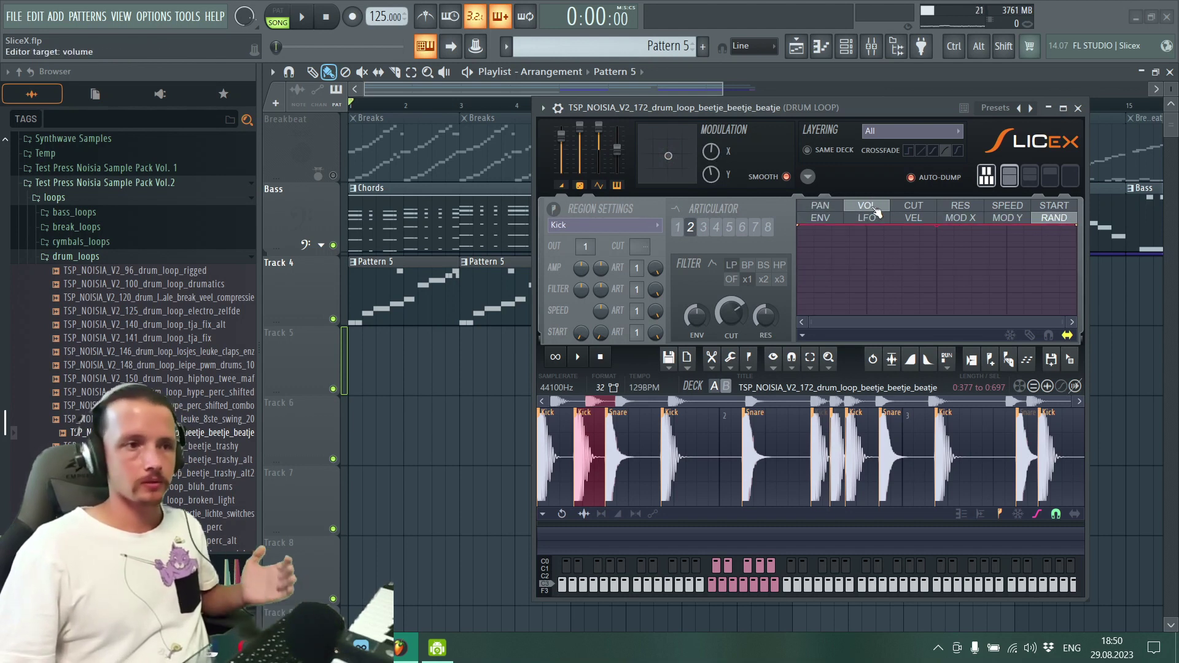
pyautogui.click(912, 206)
pyautogui.click(972, 208)
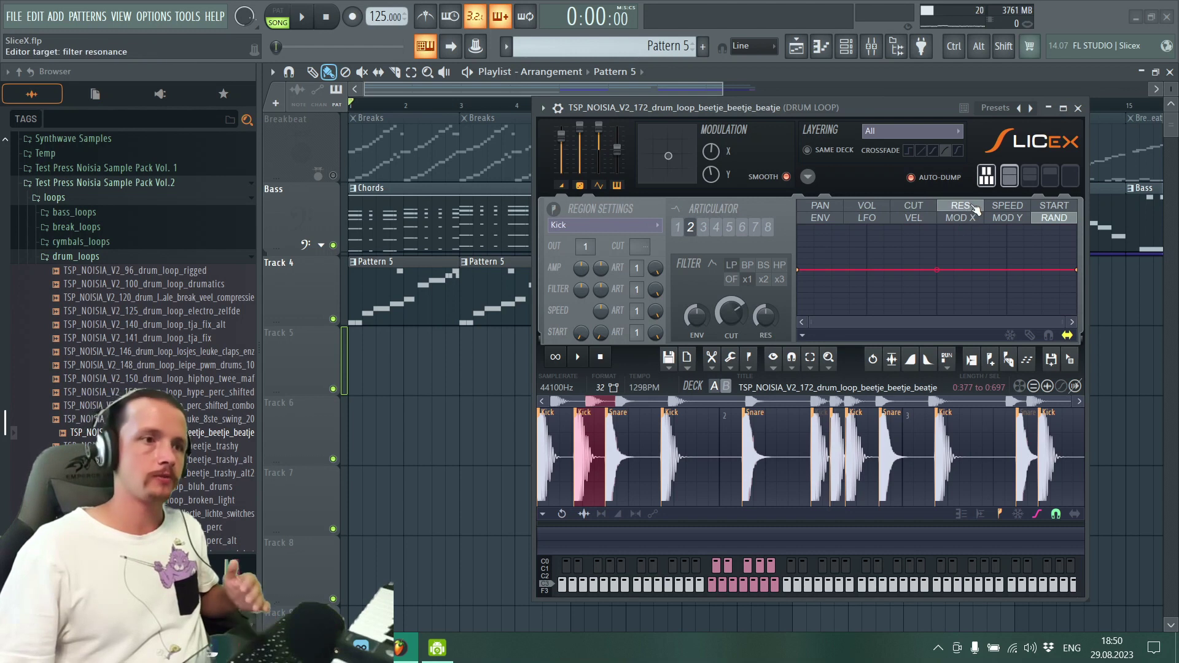
pyautogui.click(1016, 210)
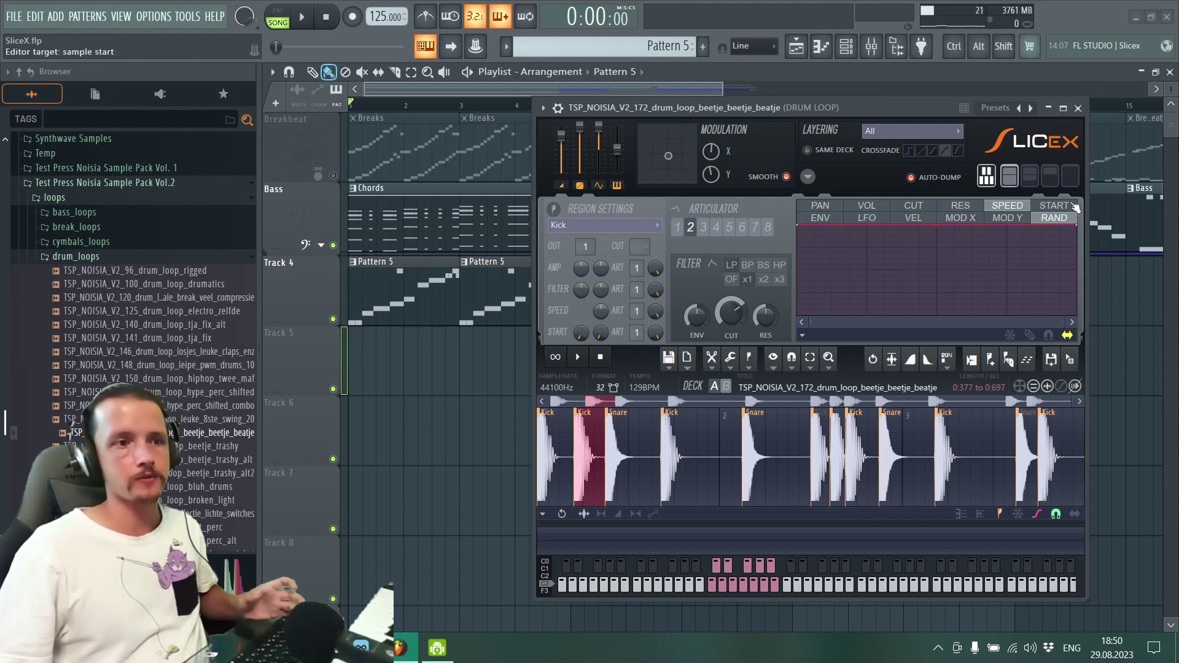
pyautogui.click(1069, 207)
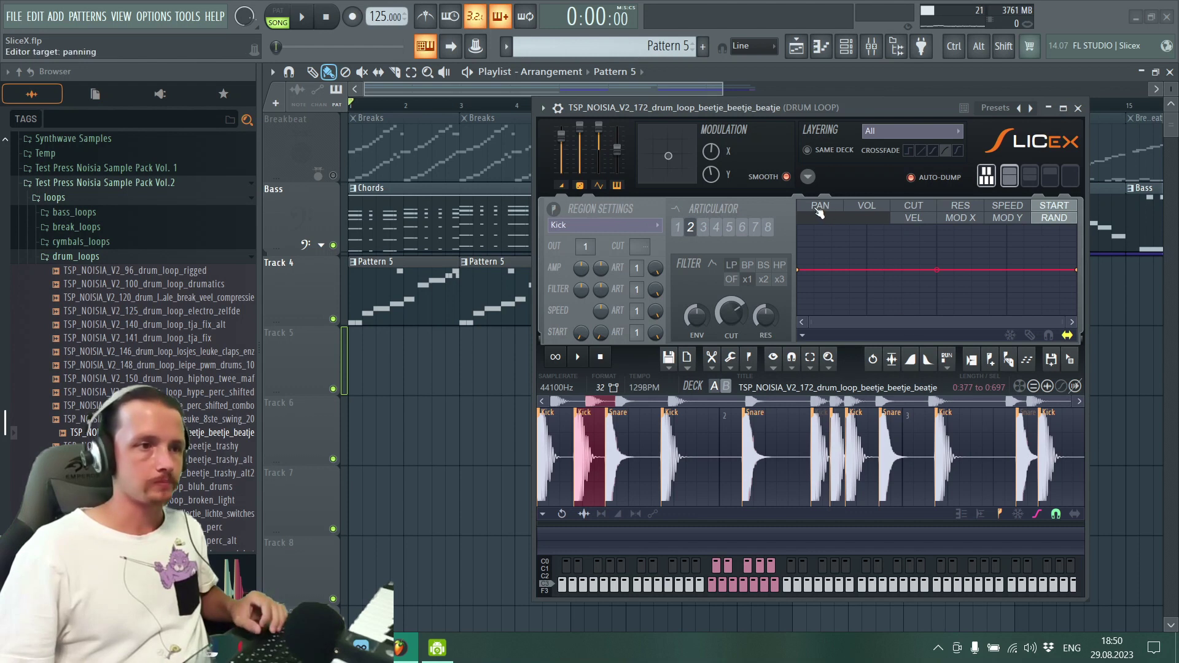
pyautogui.click(866, 207)
# Step: Select the first Snare region, assign its filter to articulator 2, and show the cutoff target
pyautogui.click(605, 225)
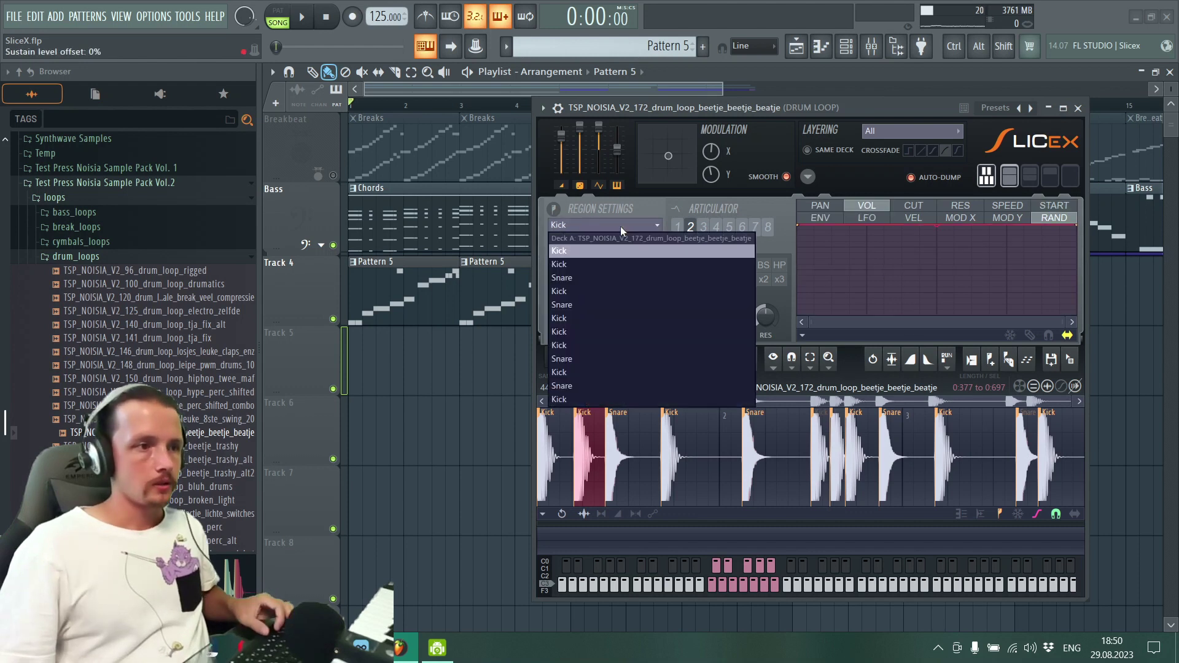
pyautogui.click(575, 277)
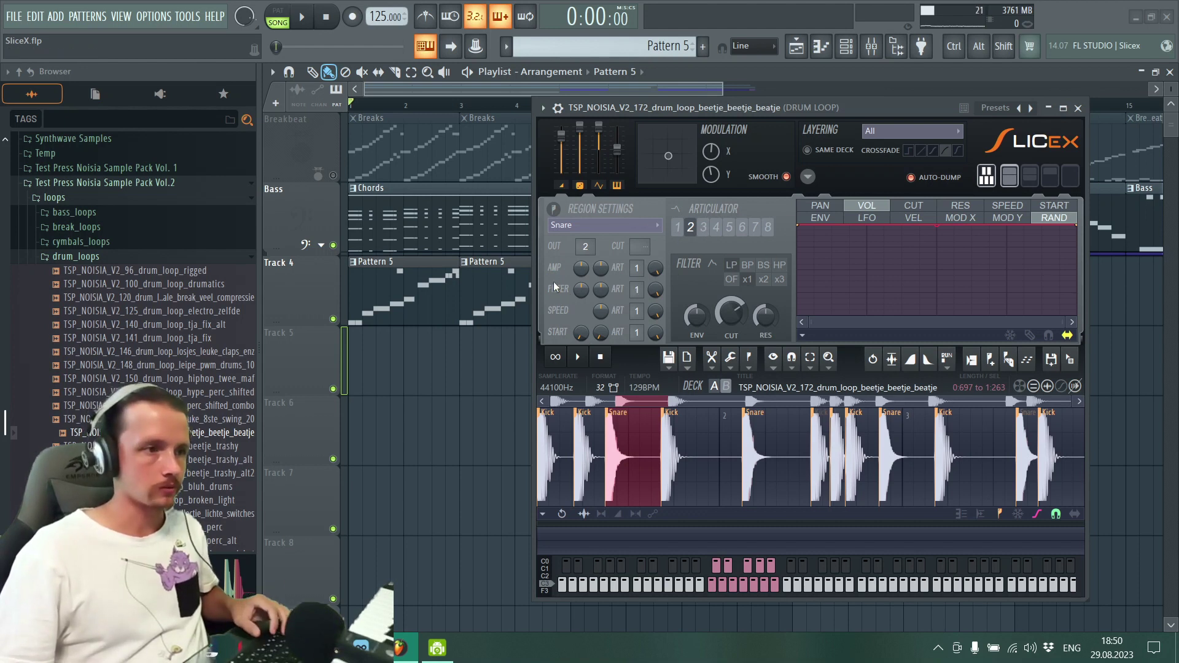
pyautogui.scroll(1, 639, 291)
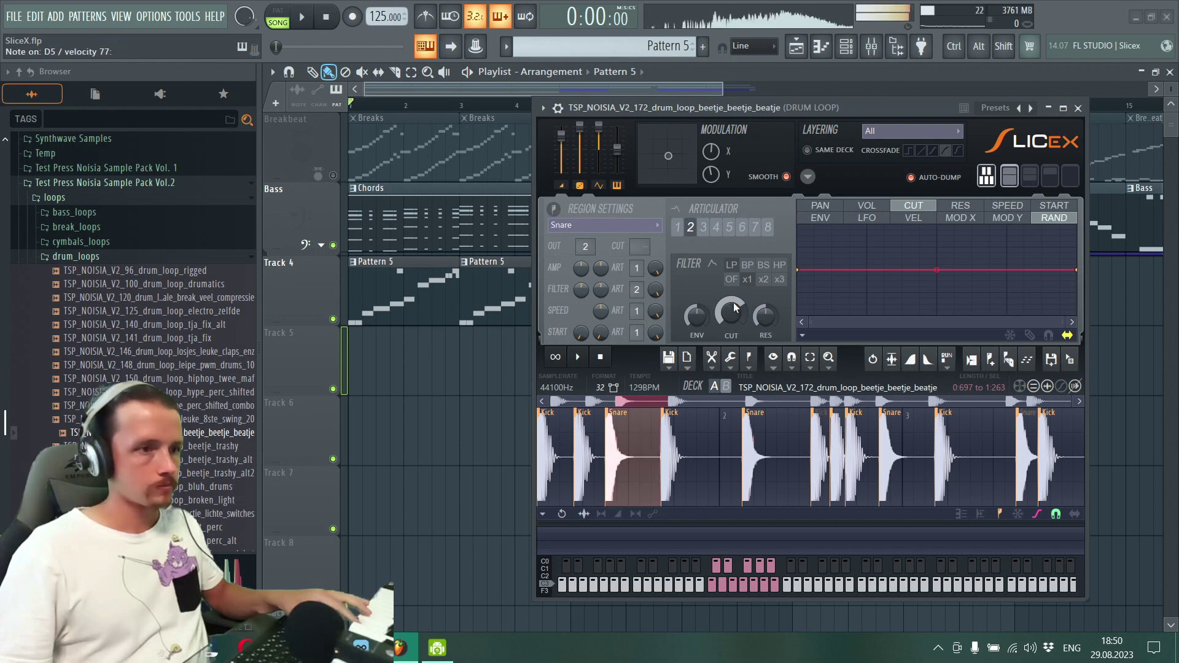
# Step: Sweep articulator 2's low-pass filter cutoff down and partly back up while auditioning the first snare
pyautogui.moveTo(733, 302); pyautogui.dragTo(733, 362)
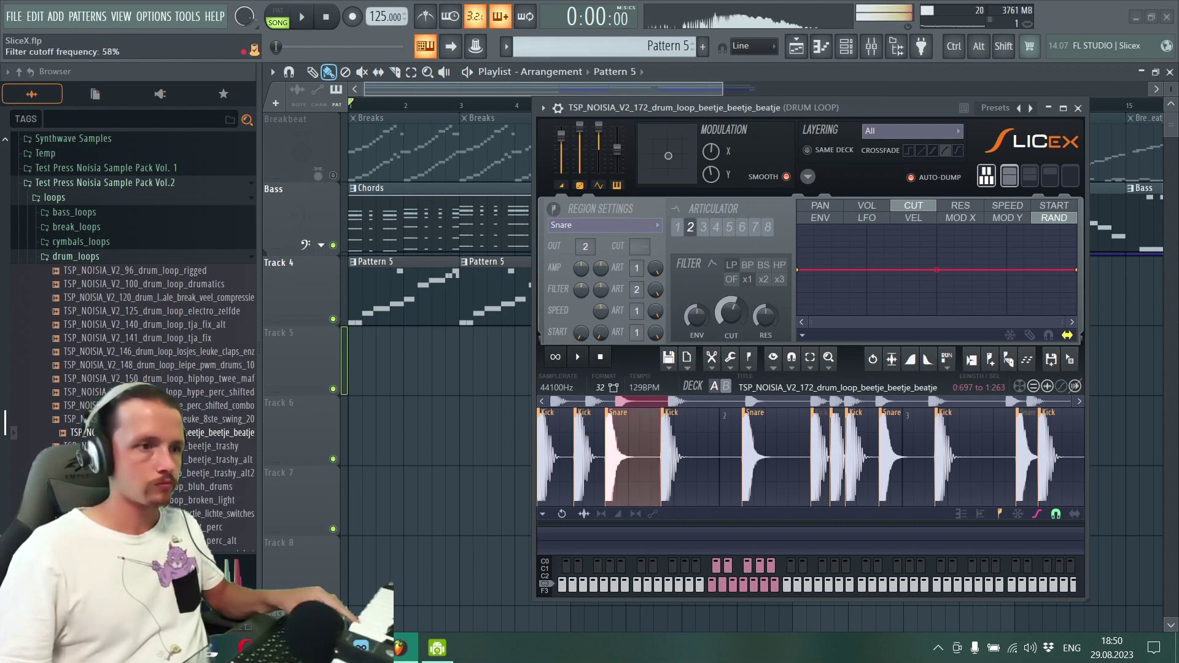
pyautogui.moveTo(731, 314); pyautogui.dragTo(731, 289)
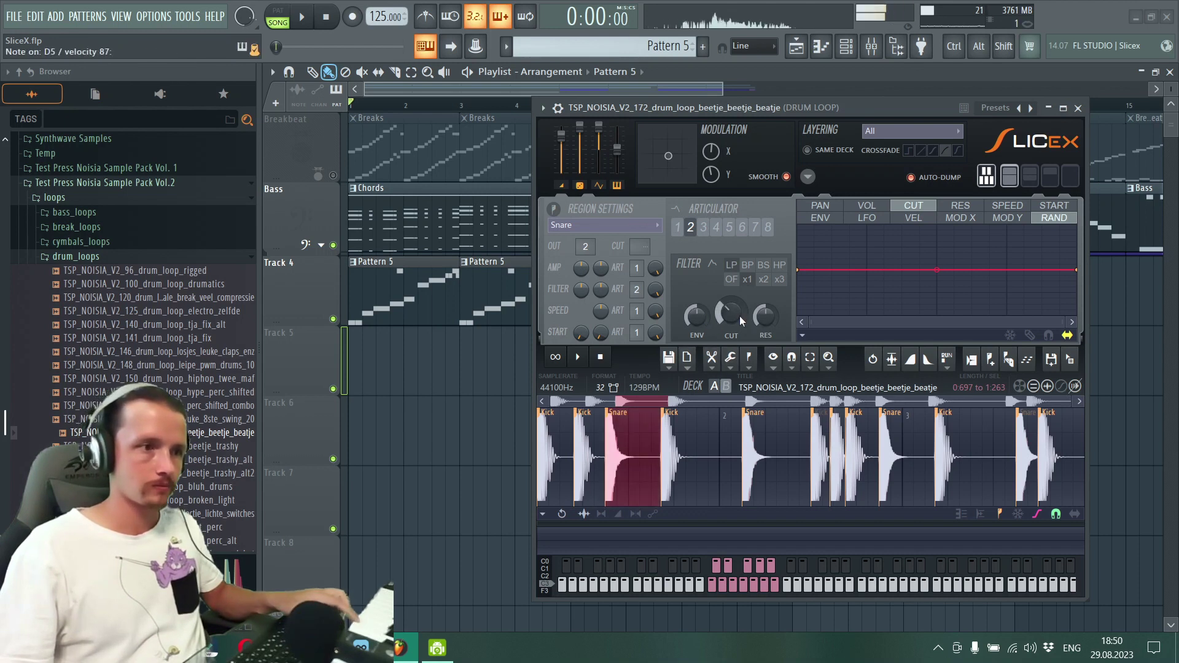
pyautogui.moveTo(737, 313); pyautogui.dragTo(737, 296)
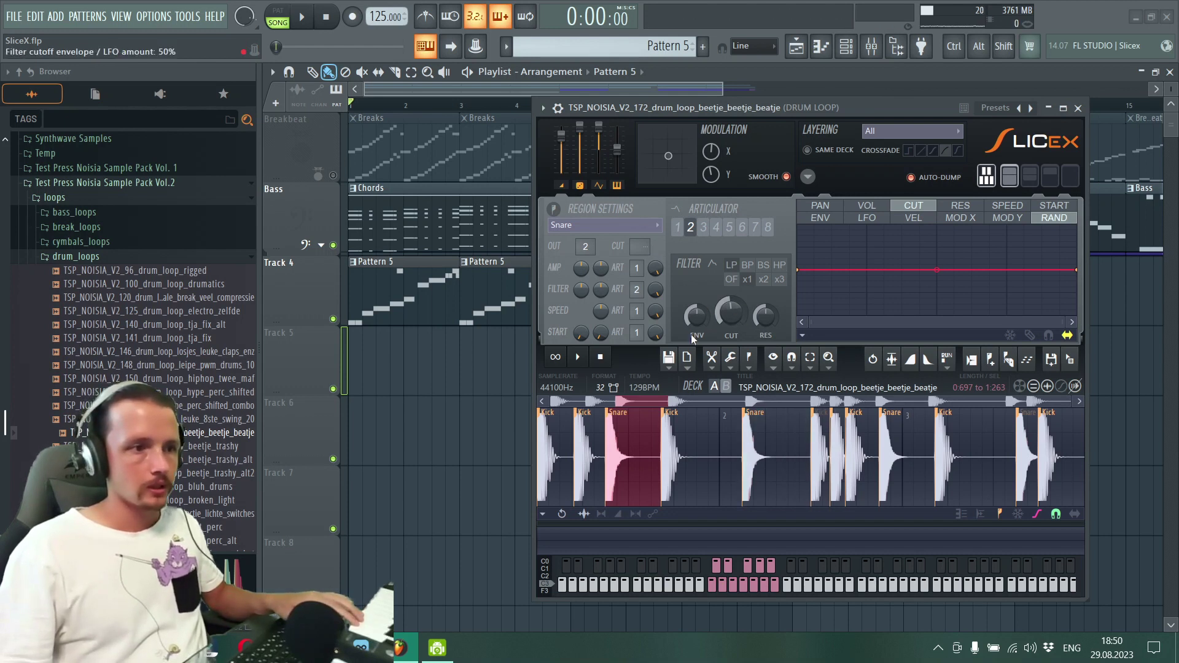
# Step: Assign the second Snare slice's filter to articulator 3, use a triple band-pass filter with raised cutoff, and play the song
pyautogui.click(761, 428)
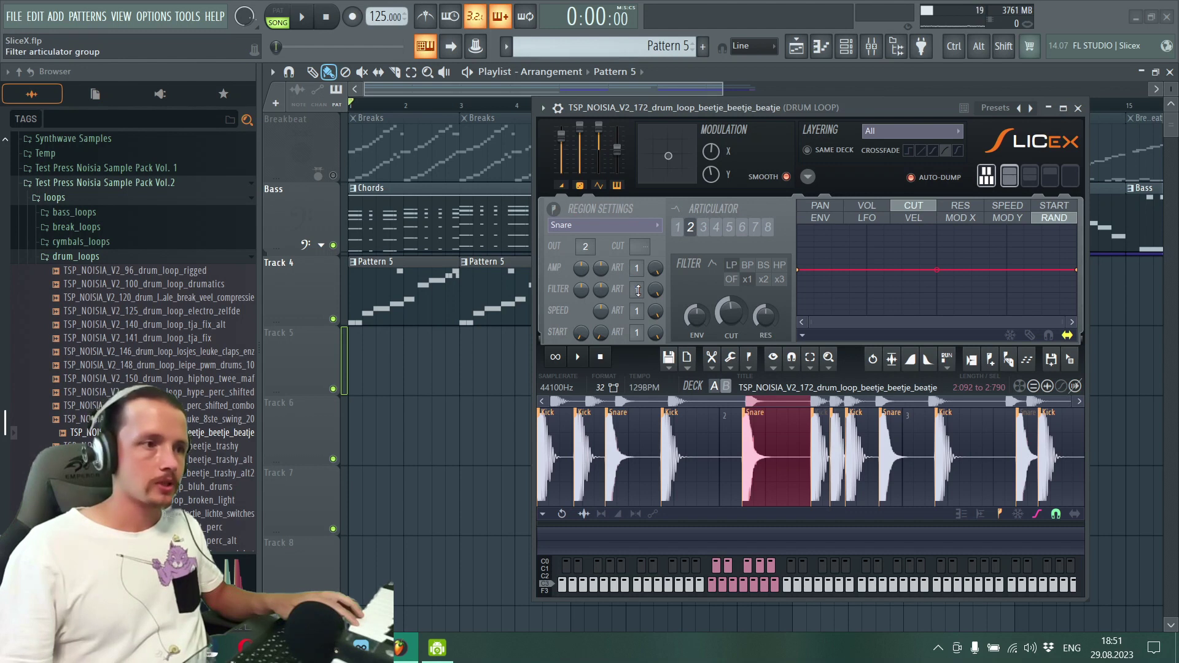
pyautogui.scroll(1, 637, 290)
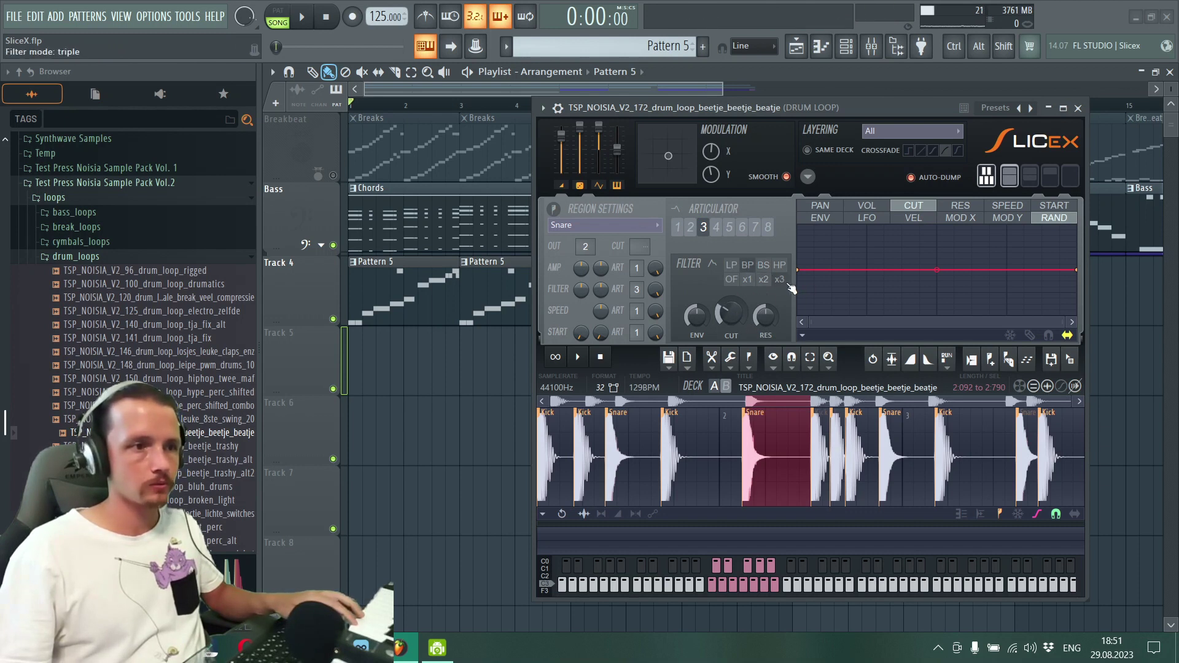
pyautogui.moveTo(731, 316); pyautogui.dragTo(731, 252)
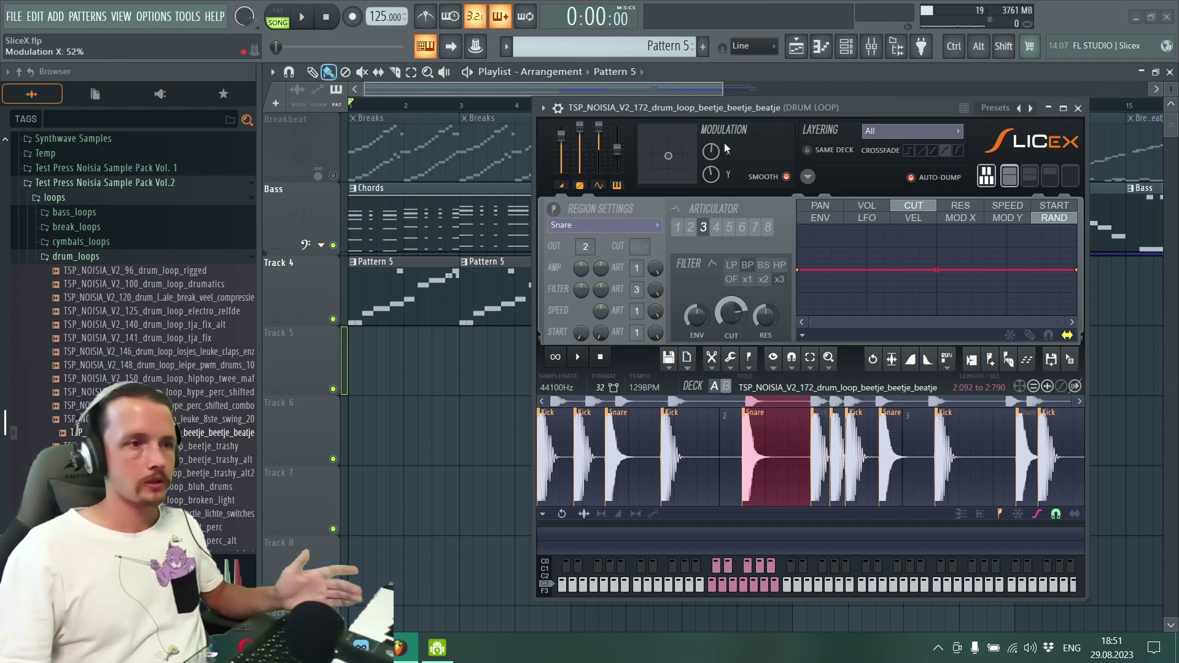
pyautogui.press('space')
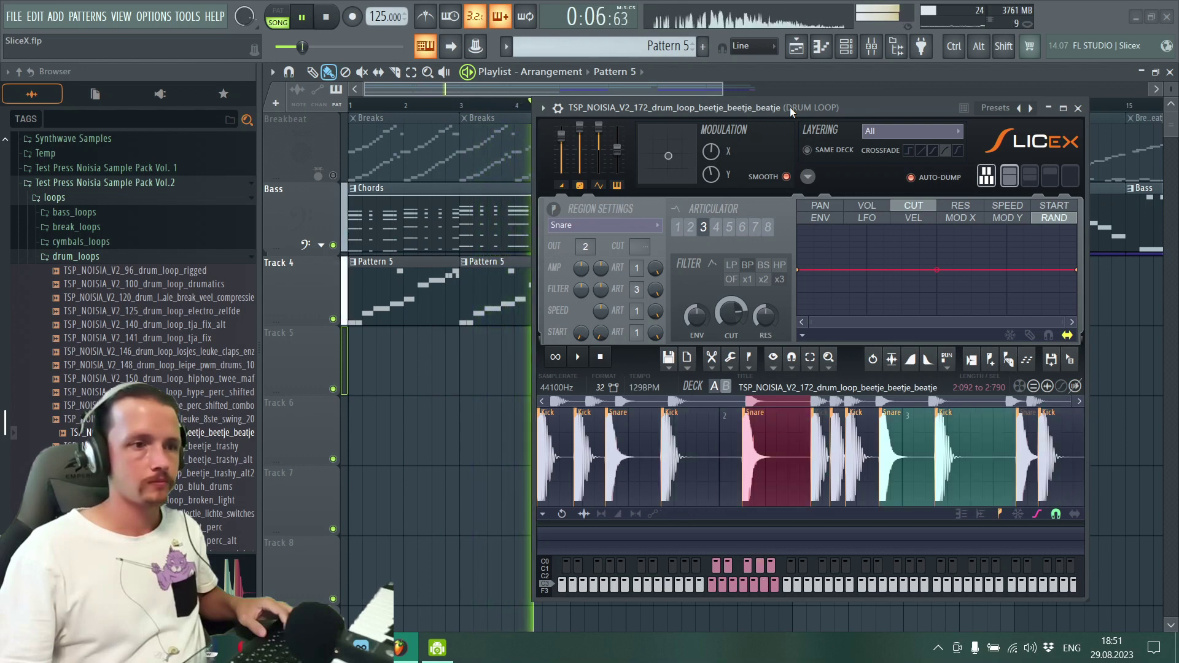
pyautogui.press('space')
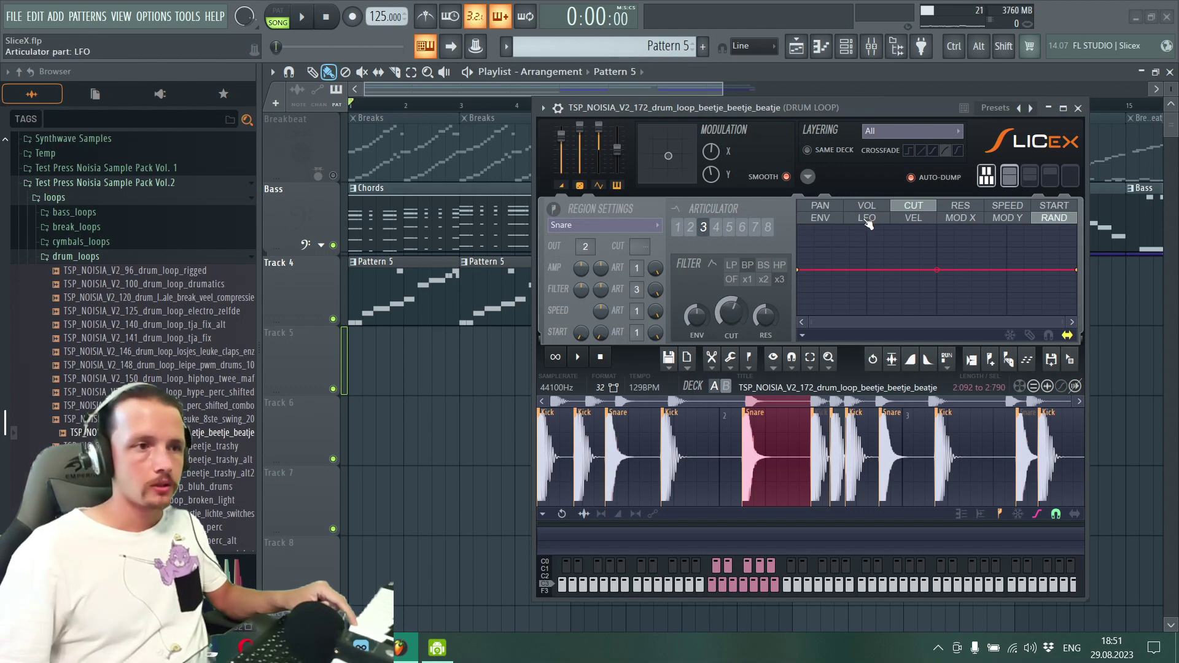
# Step: Enable the LFO on articulator 3's cutoff target and adjust its speed to a faster triangle wave while auditioning the second Snare
pyautogui.click(836, 219)
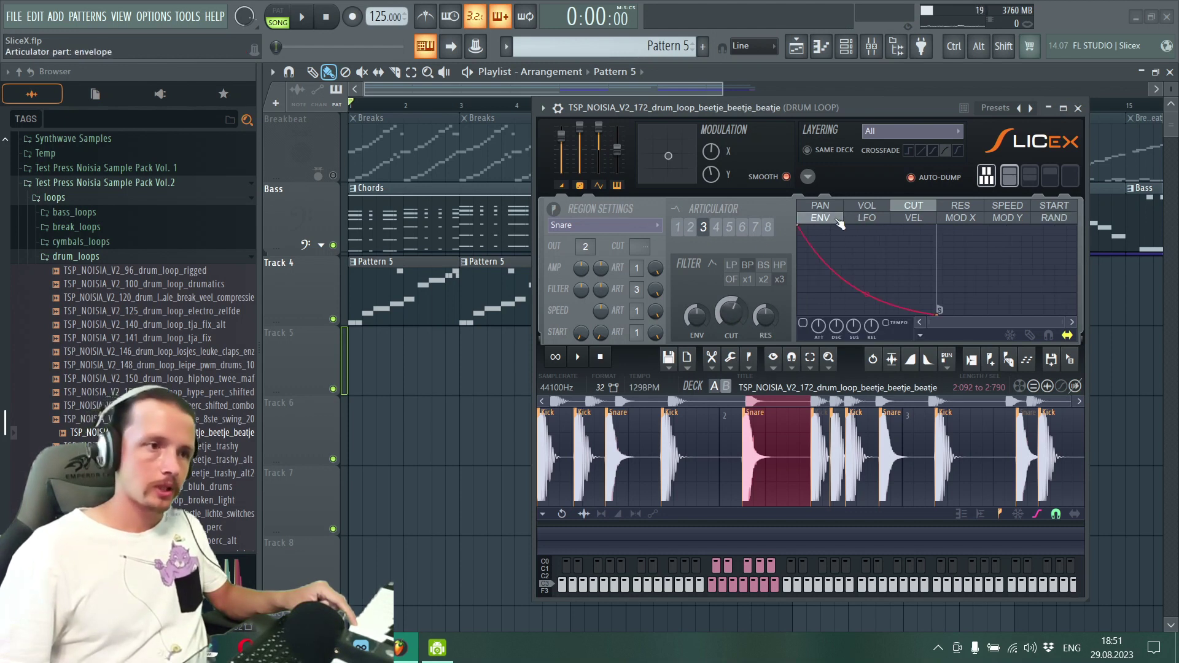
pyautogui.click(864, 219)
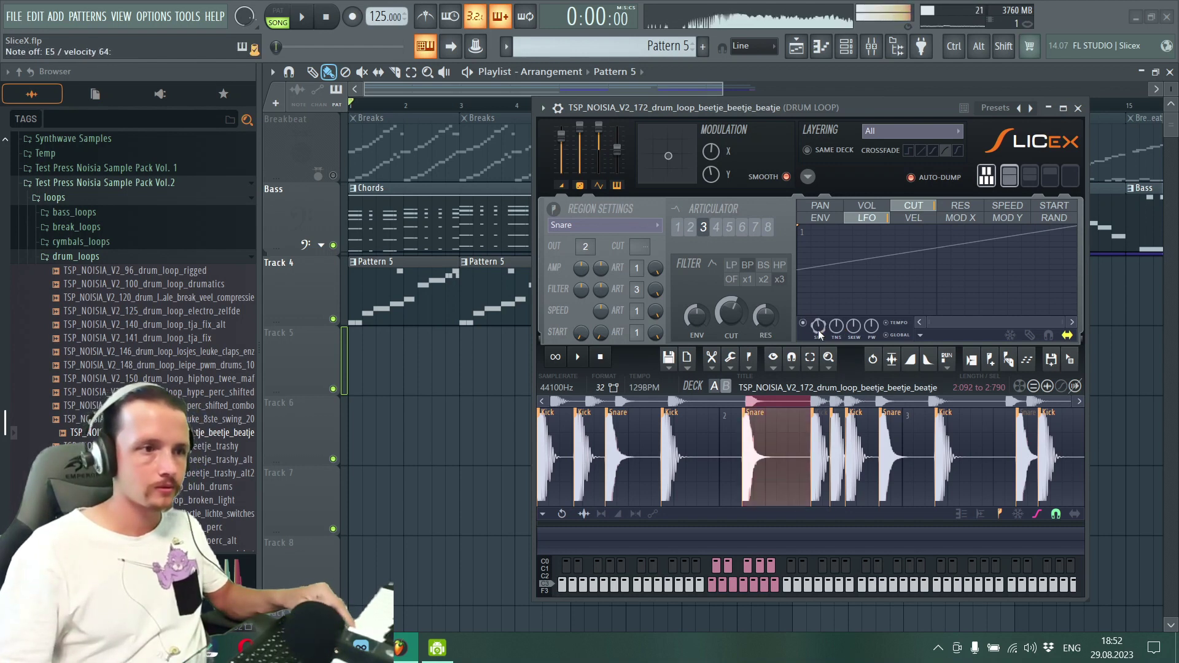
pyautogui.moveTo(820, 325); pyautogui.dragTo(820, 284)
pyautogui.moveTo(819, 327); pyautogui.dragTo(819, 355)
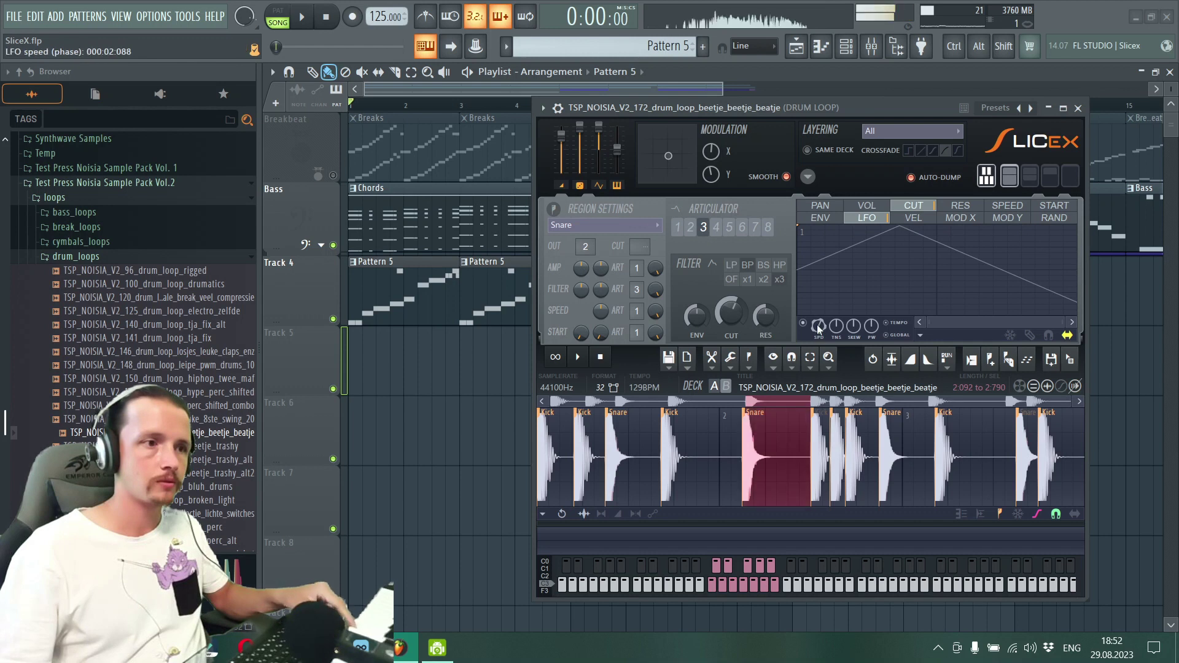
pyautogui.scroll(4, 819, 328)
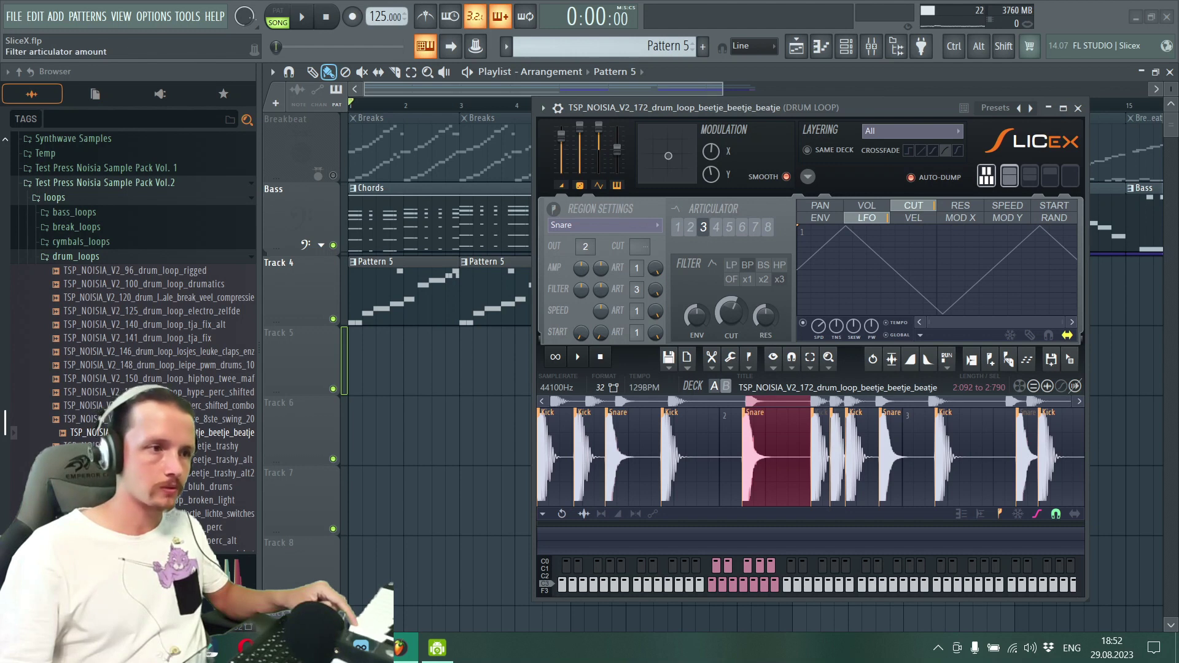
# Step: Lower the filter articulator amount for the second Snare slice and play the song to check it
pyautogui.moveTo(655, 289); pyautogui.dragTo(656, 325)
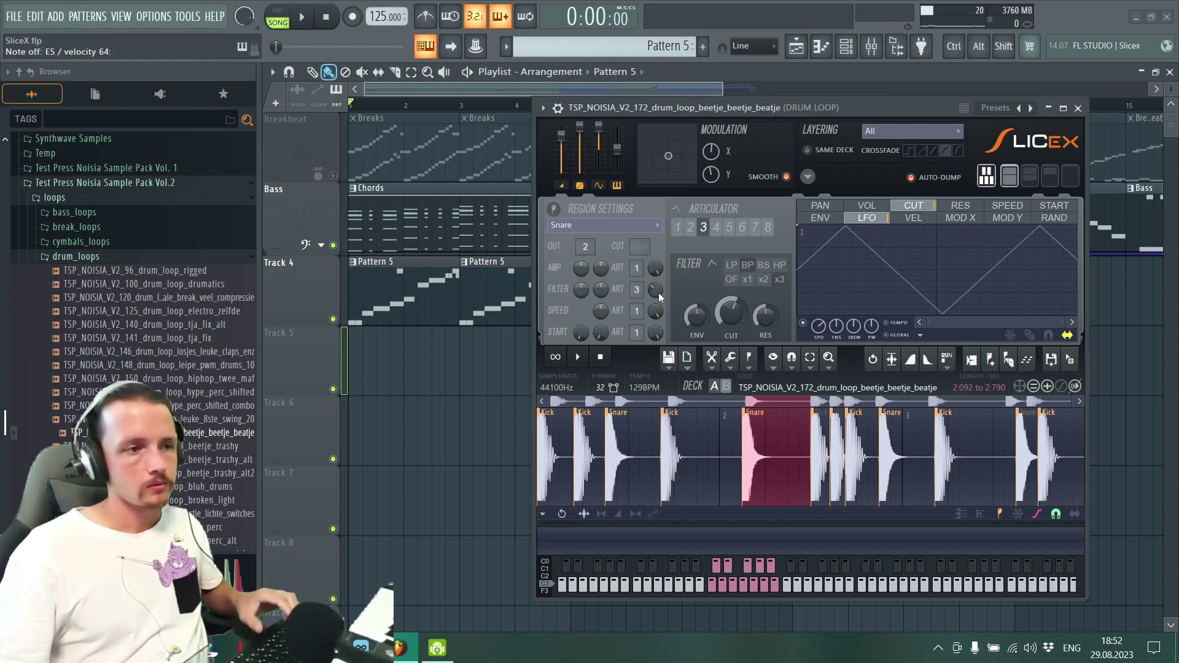
pyautogui.press('space')
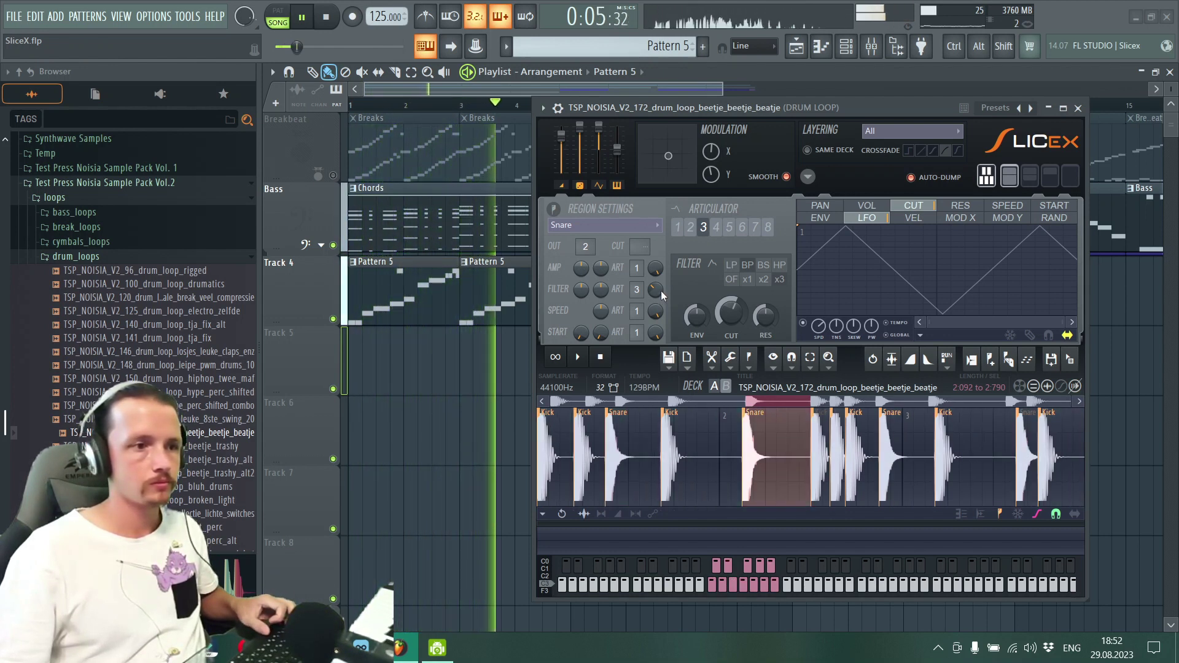
pyautogui.press('space')
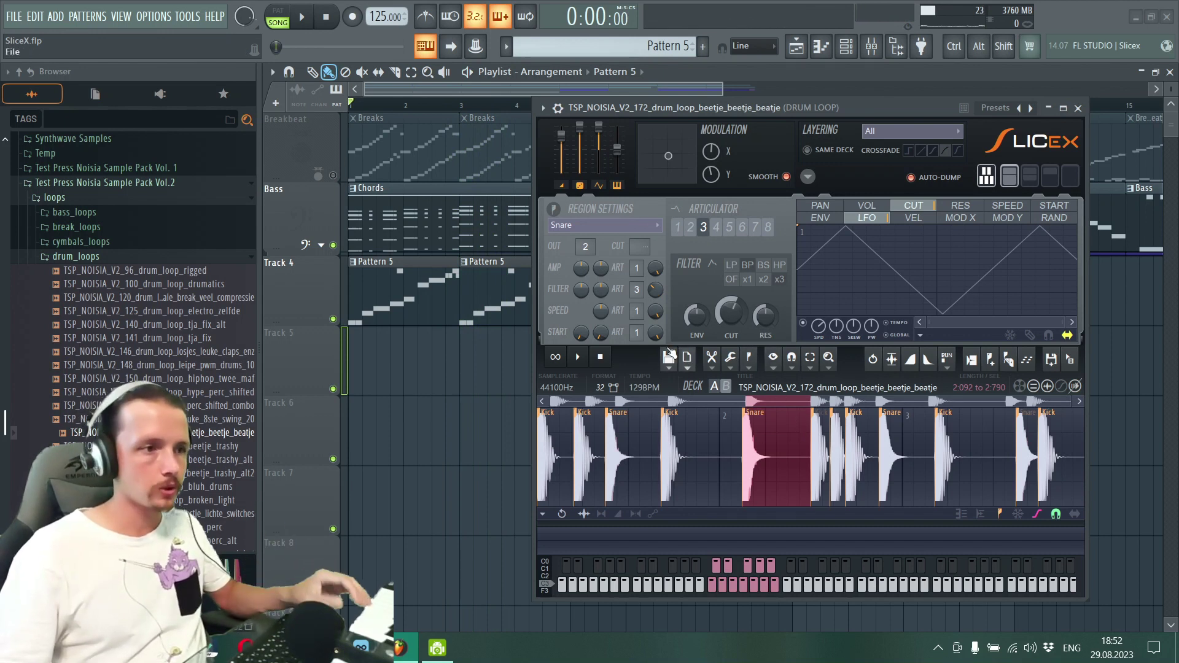
# Step: Select the first Snare slice and build a cutoff envelope in articulator 2 that rises from zero to an early added peak
pyautogui.rightClick(608, 416)
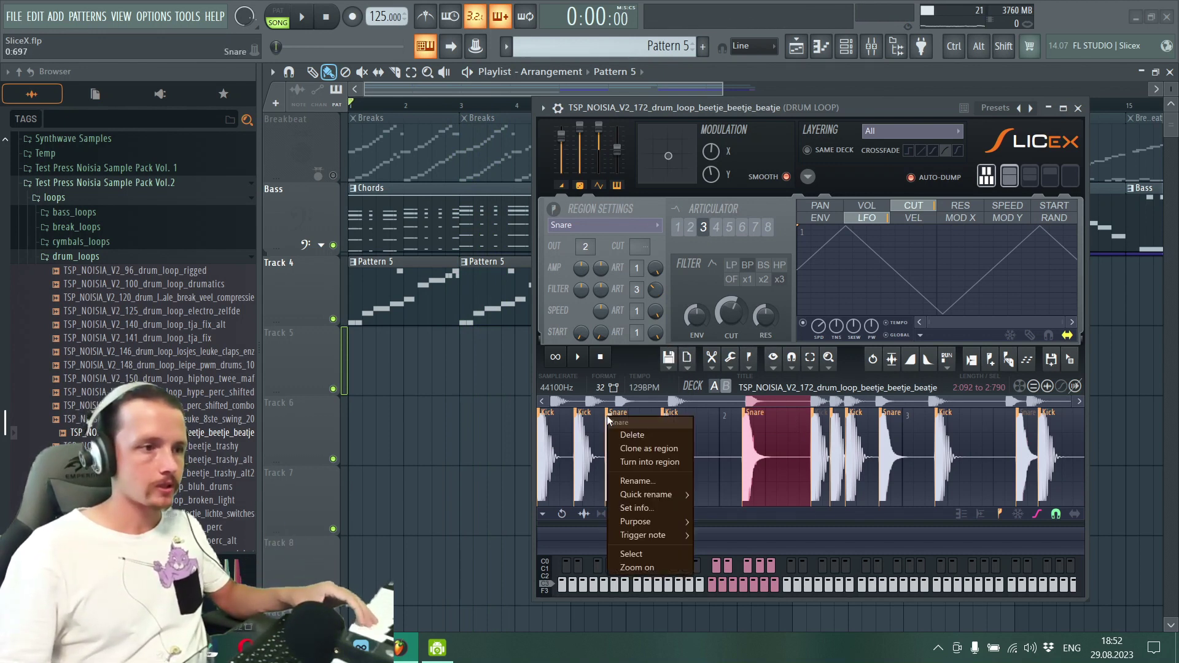
pyautogui.click(609, 416)
pyautogui.doubleClick(633, 436)
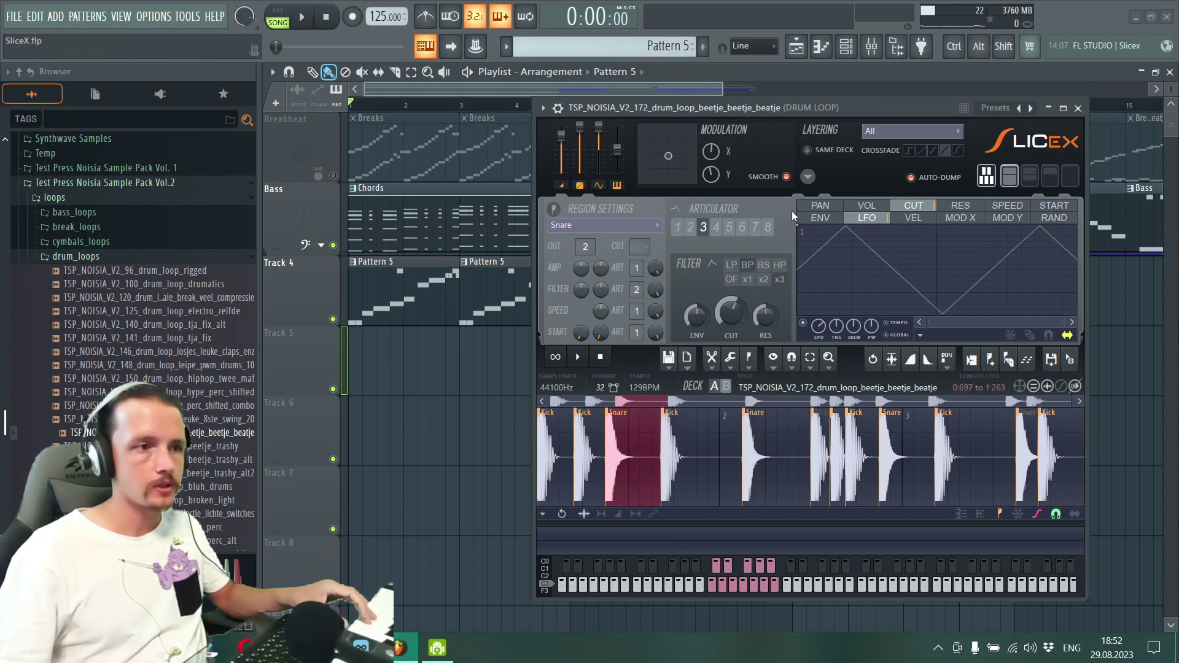
pyautogui.click(690, 227)
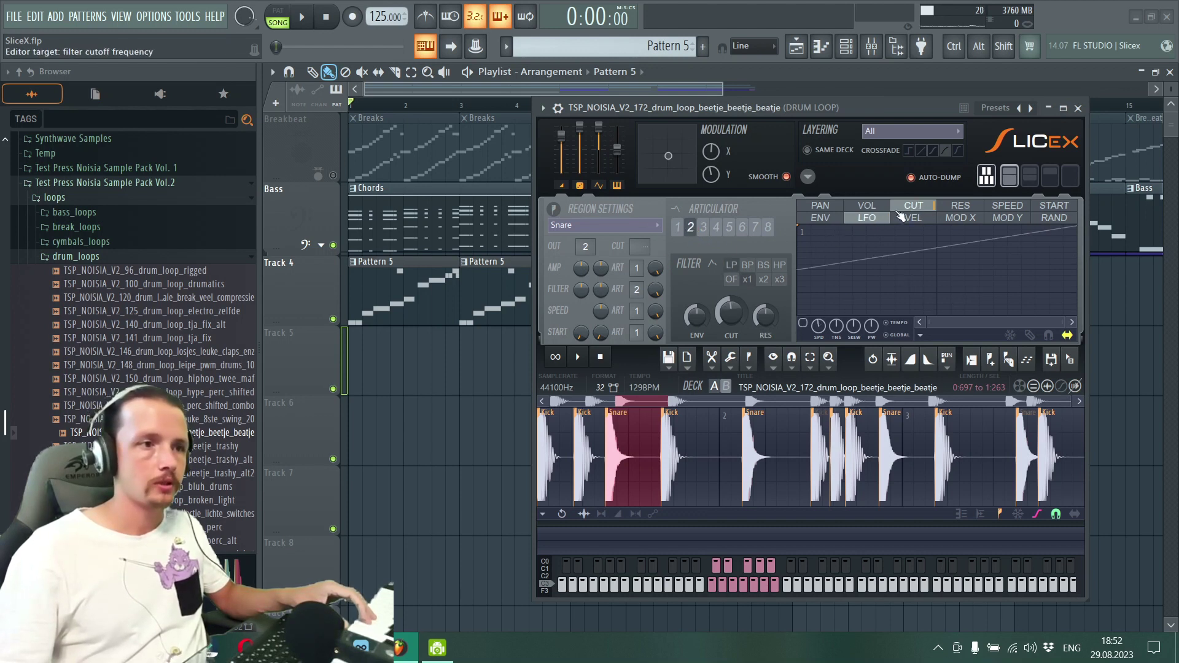
pyautogui.click(824, 219)
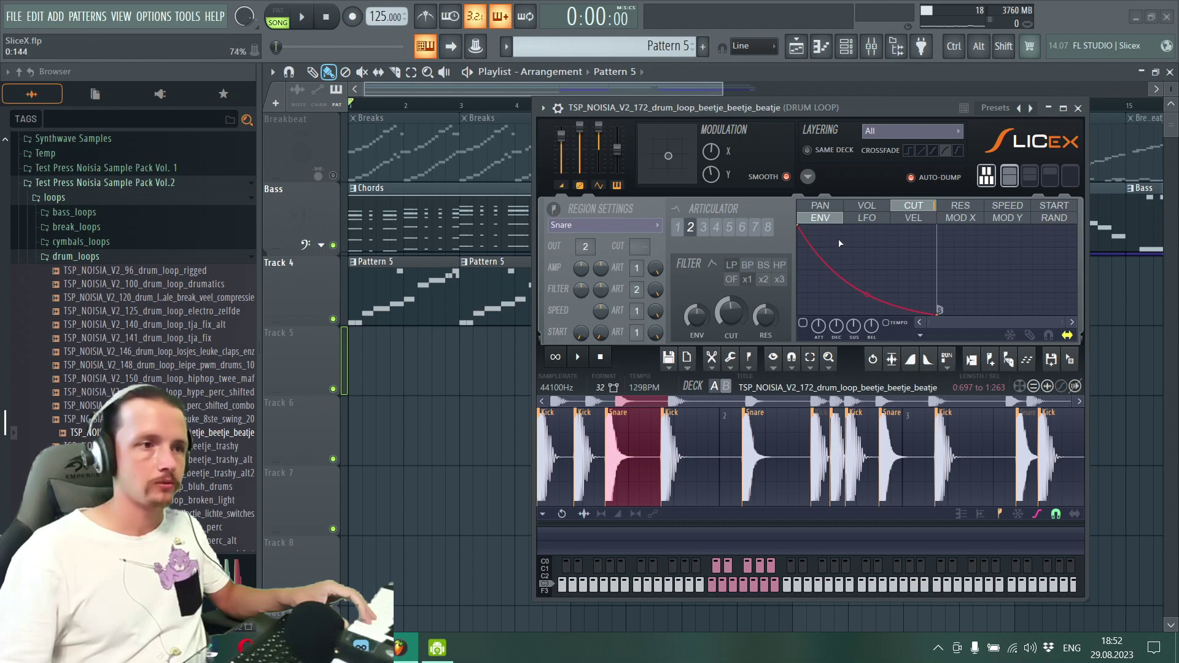
pyautogui.rightClick(825, 230)
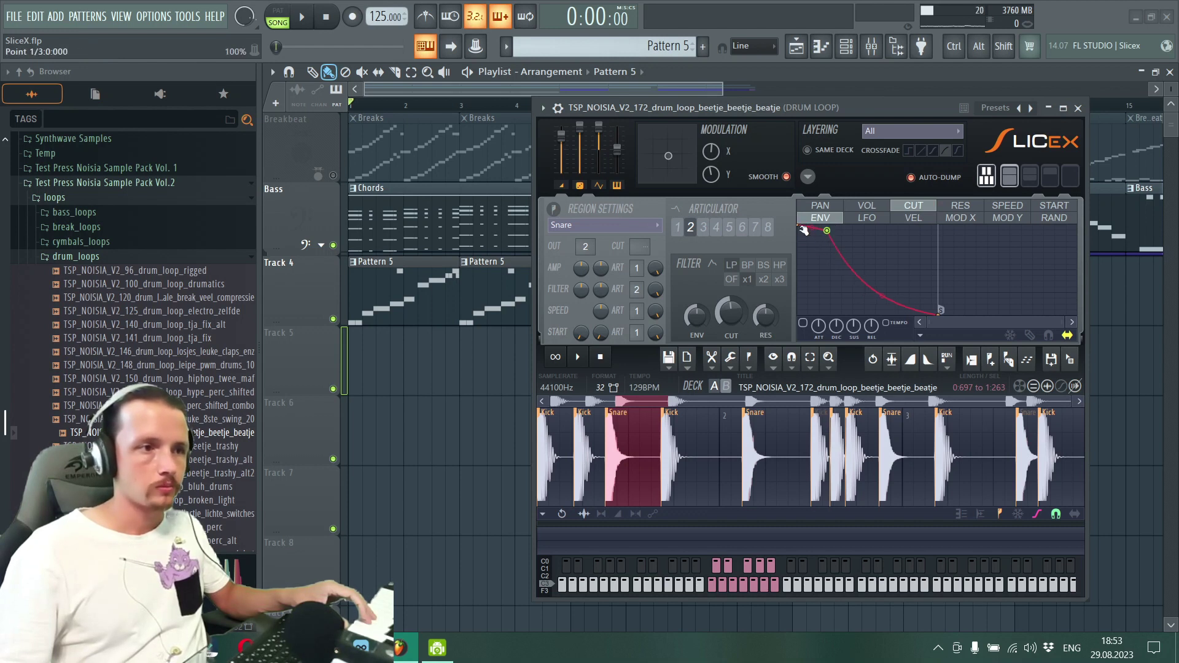
pyautogui.moveTo(801, 227); pyautogui.dragTo(798, 313)
pyautogui.moveTo(831, 233); pyautogui.dragTo(820, 227)
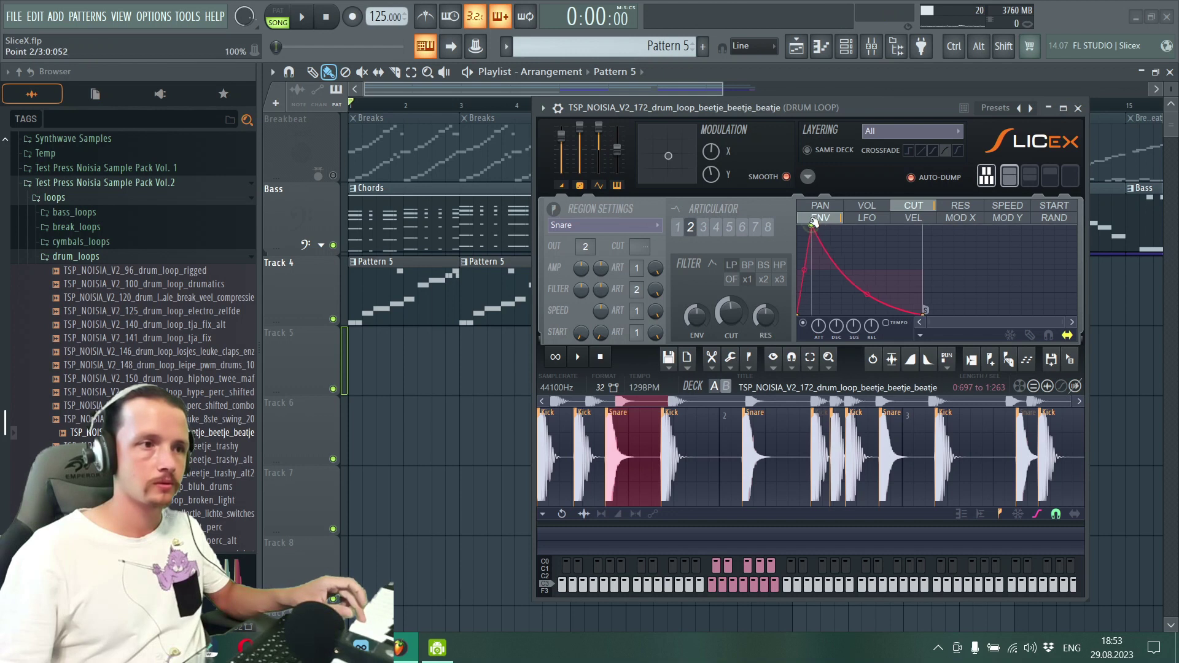
# Step: Refine articulator 2's cutoff envelope with a lower, slightly later peak, a steeper decay and a raised start point, and play the song
pyautogui.moveTo(820, 232)
pyautogui.mouseDown()
pyautogui.moveTo(807, 226)
pyautogui.moveTo(803, 255)
pyautogui.moveTo(842, 231)
pyautogui.moveTo(834, 259)
pyautogui.moveTo(827, 231)
pyautogui.moveTo(827, 246)
pyautogui.mouseUp()
pyautogui.moveTo(883, 301); pyautogui.dragTo(884, 313)
pyautogui.moveTo(797, 284); pyautogui.dragTo(797, 297)
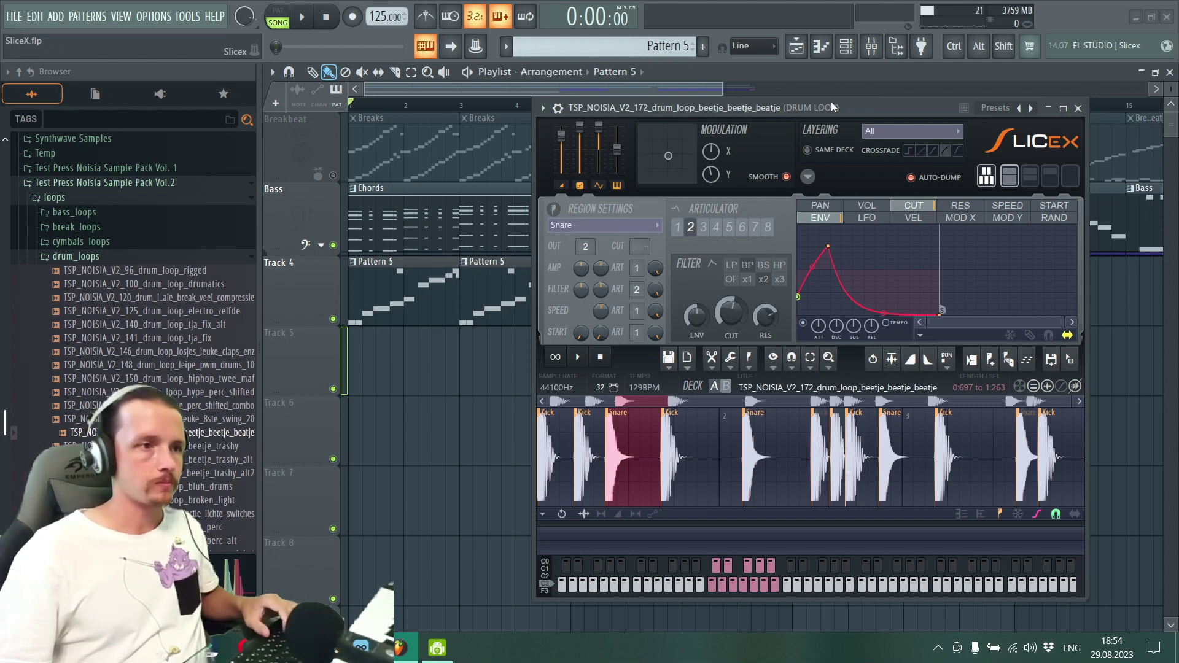
pyautogui.press('space')
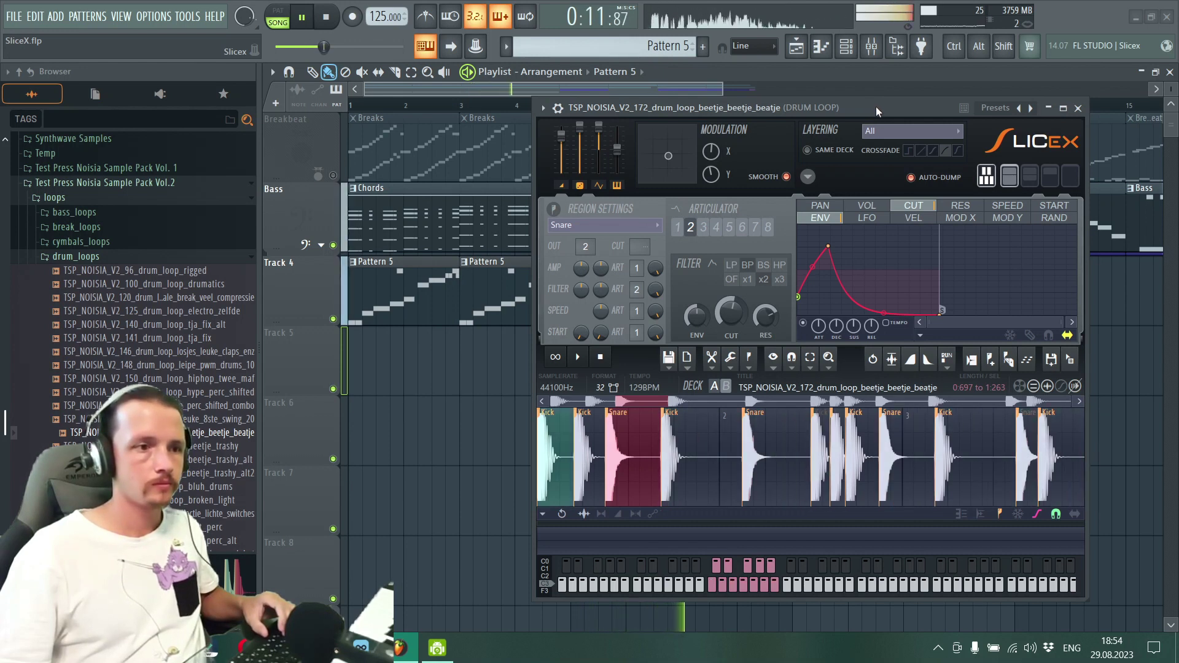
pyautogui.press('space')
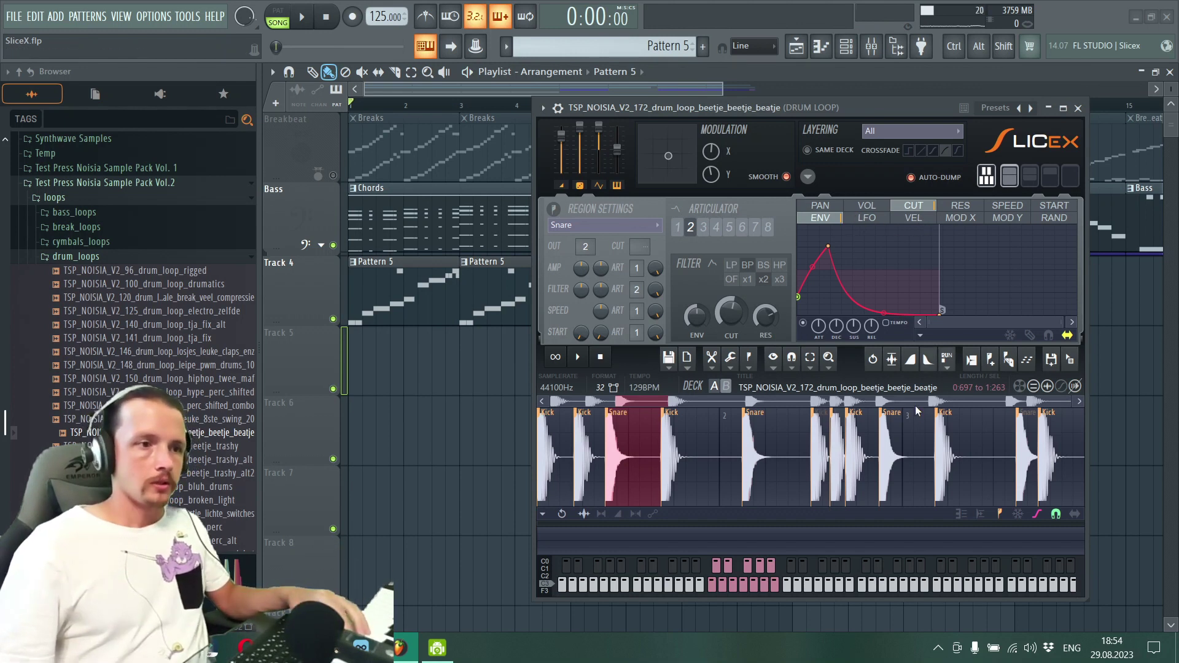
# Step: Draw a triangular velocity mapping for panning in articulator 2 and assign the third Snare slice's amp to that articulator
pyautogui.click(825, 207)
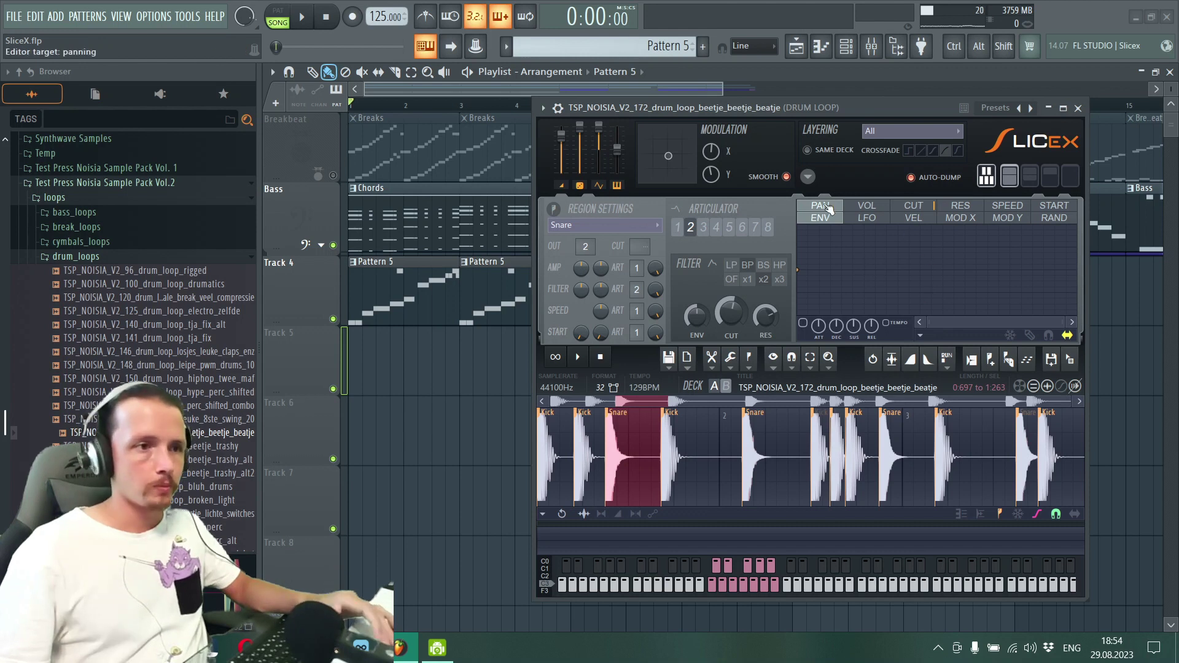
pyautogui.click(957, 222)
pyautogui.click(919, 220)
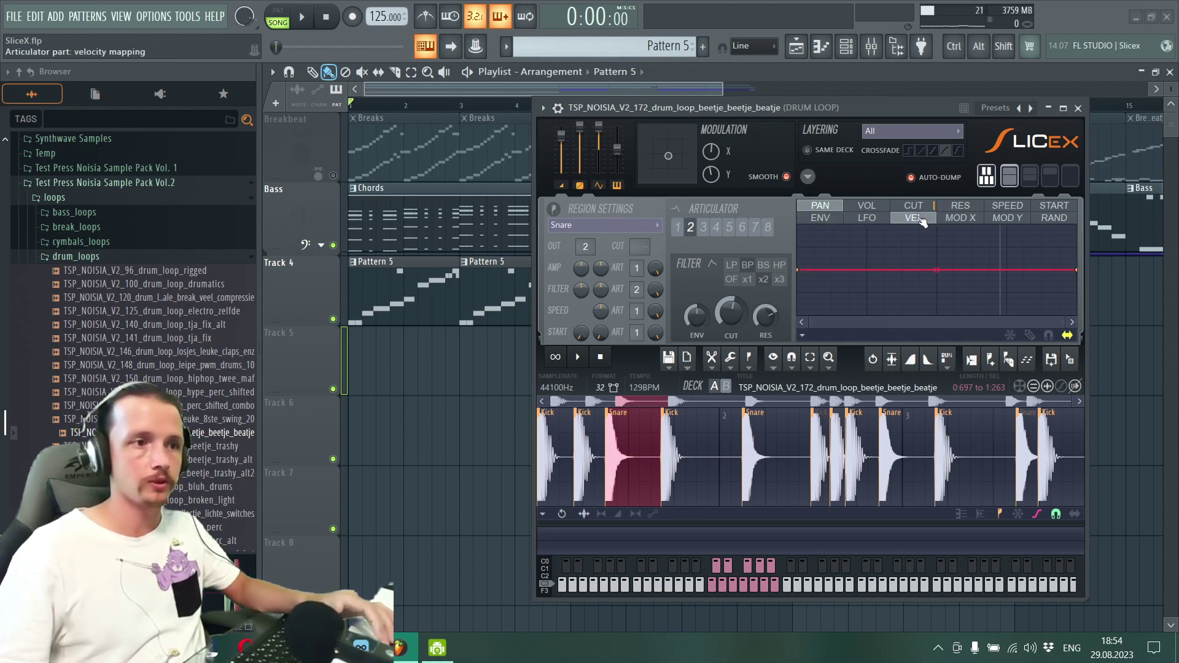
pyautogui.click(919, 435)
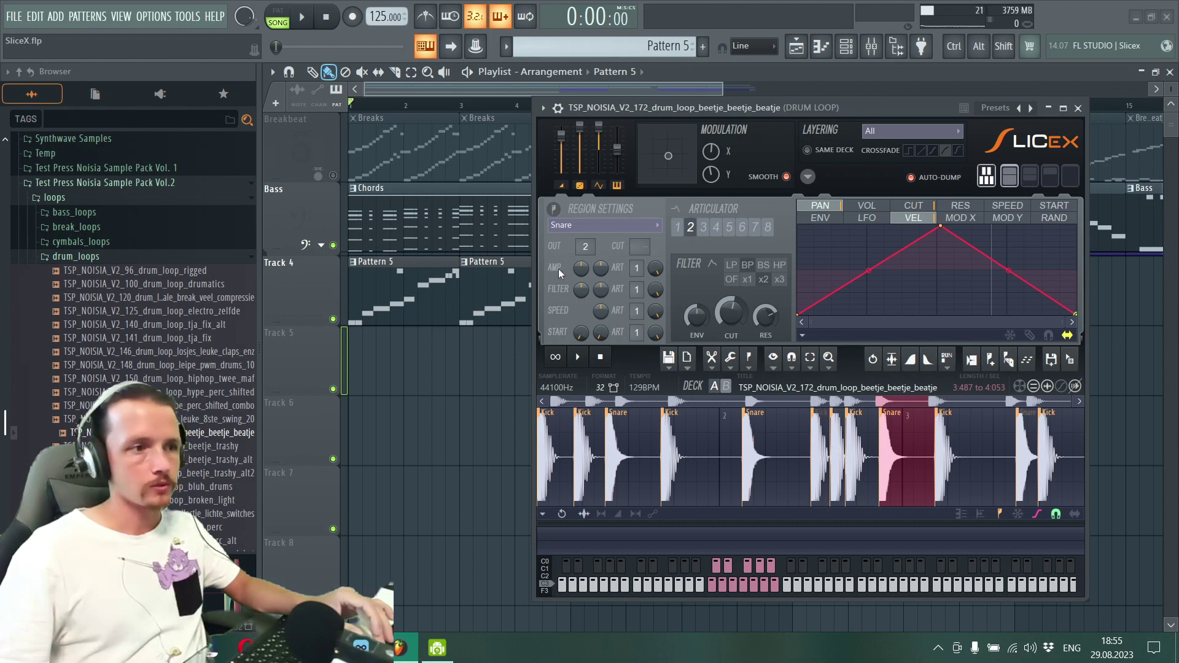
pyautogui.scroll(1, 638, 268)
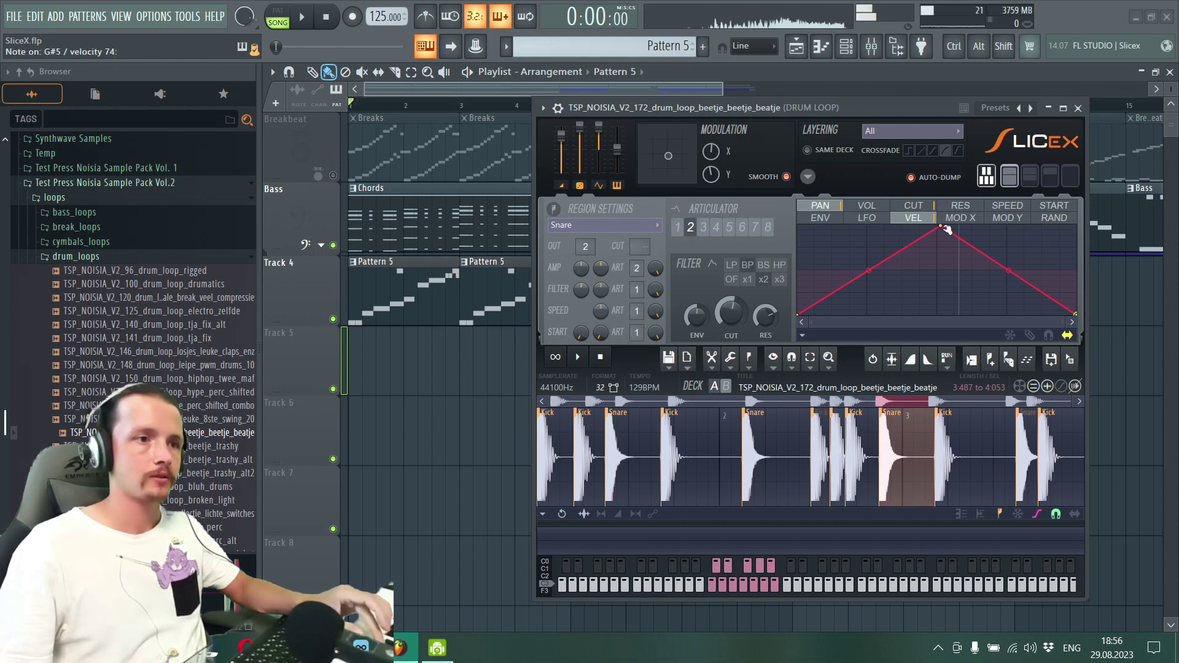
# Step: Delete the middle point of the panning velocity mapping and raise its end point to form a straight rising line
pyautogui.moveTo(945, 229); pyautogui.dragTo(993, 260)
pyautogui.rightClick(952, 252)
pyautogui.click(988, 269)
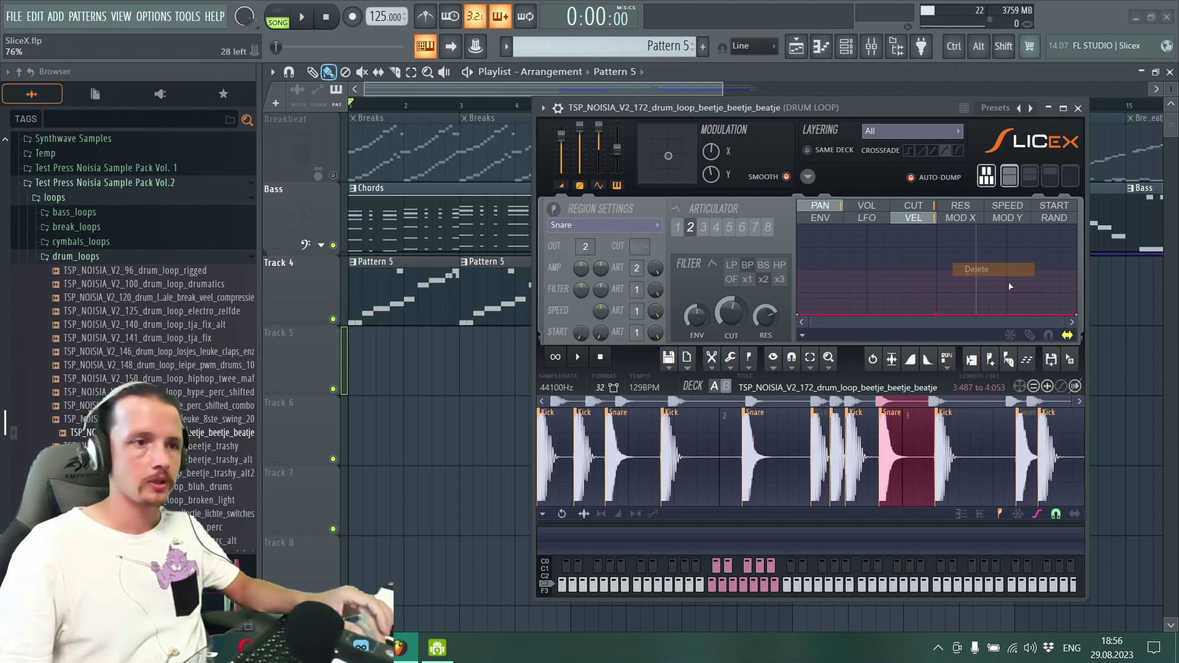
pyautogui.moveTo(1077, 315); pyautogui.dragTo(1059, 260)
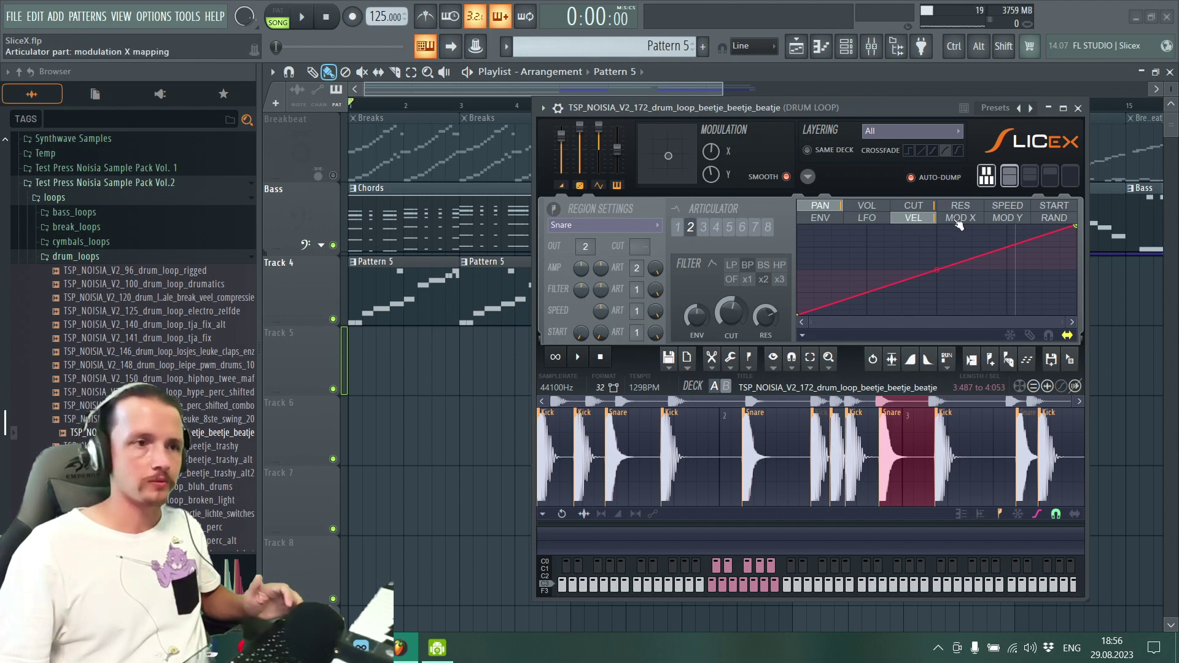
pyautogui.click(913, 219)
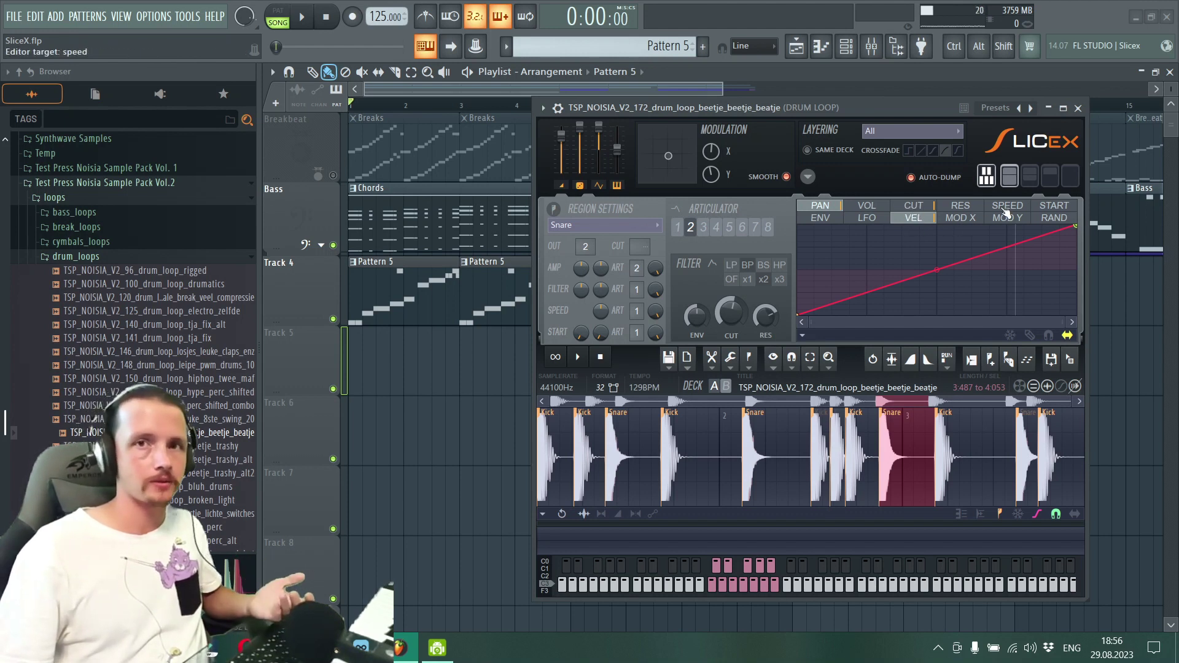
# Step: Edit articulator 2's random mapping for panning by lowering the start point and adjusting the end point
pyautogui.click(1054, 219)
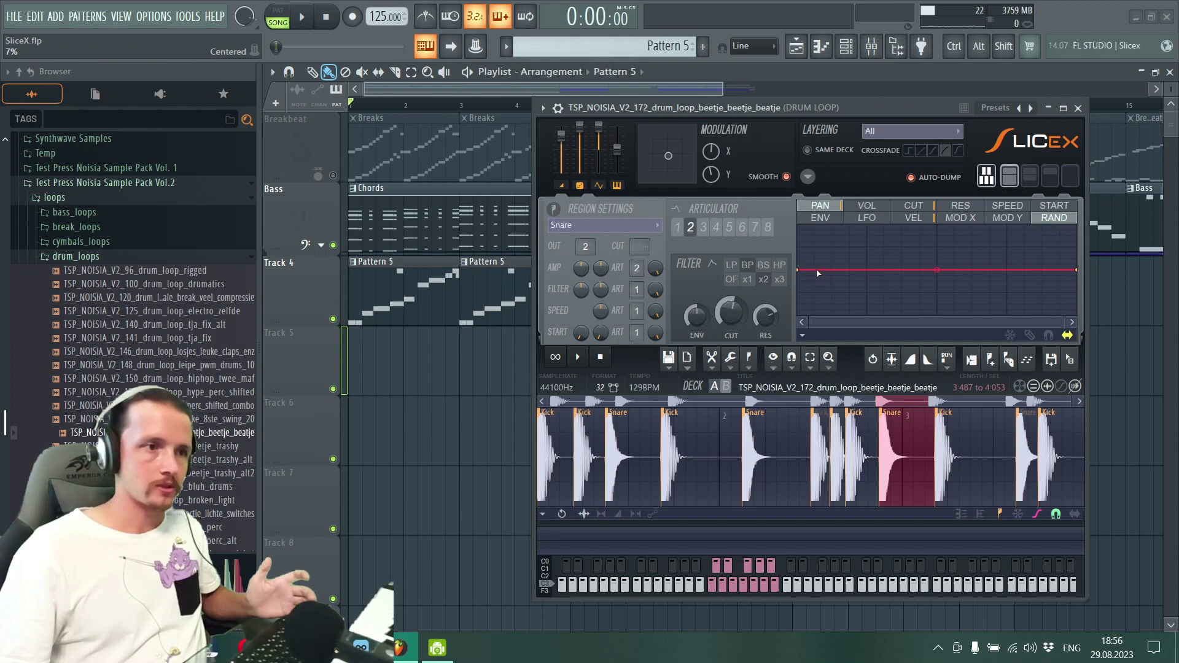
pyautogui.moveTo(800, 279); pyautogui.dragTo(800, 295)
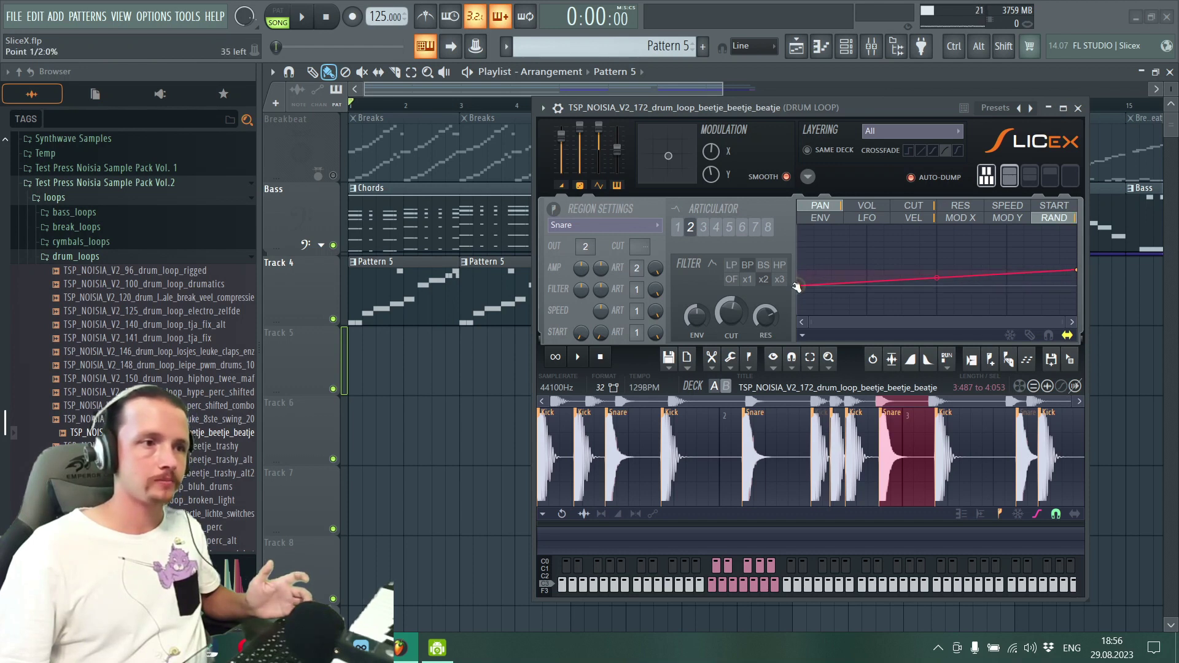
pyautogui.moveTo(1072, 275); pyautogui.dragTo(1067, 274)
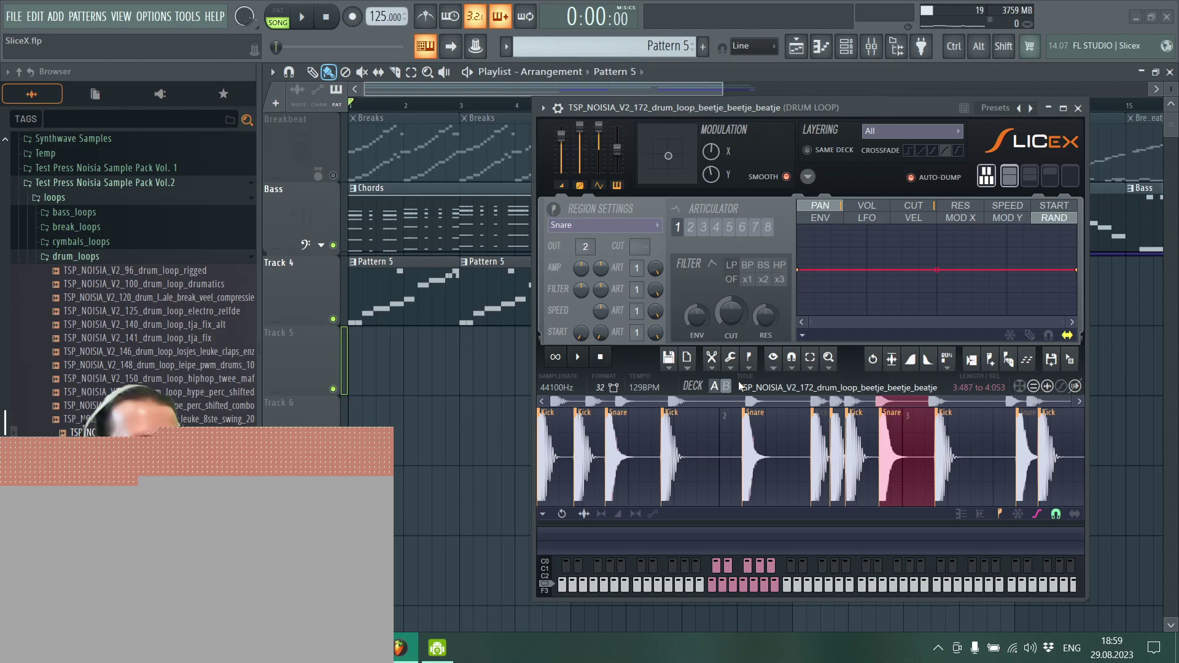
# Step: Pitch the third Snare slice up with the time stretcher / pitch shifter using the e3 generic method, previewing it and playing the song
pyautogui.click(729, 357)
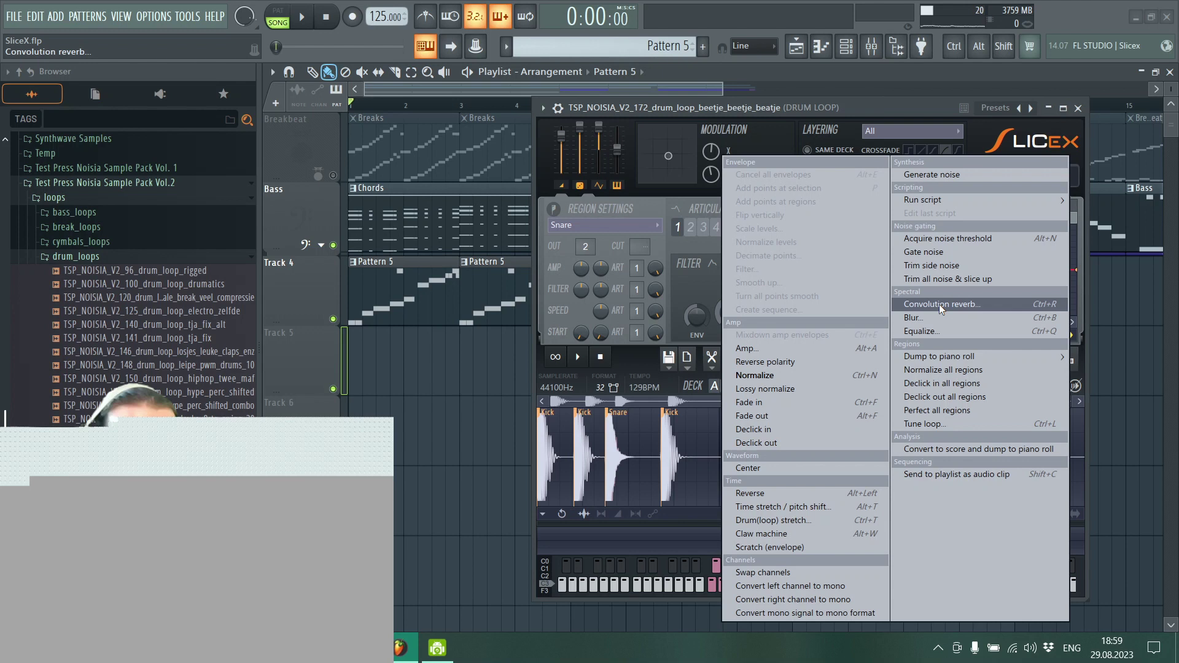
pyautogui.click(819, 507)
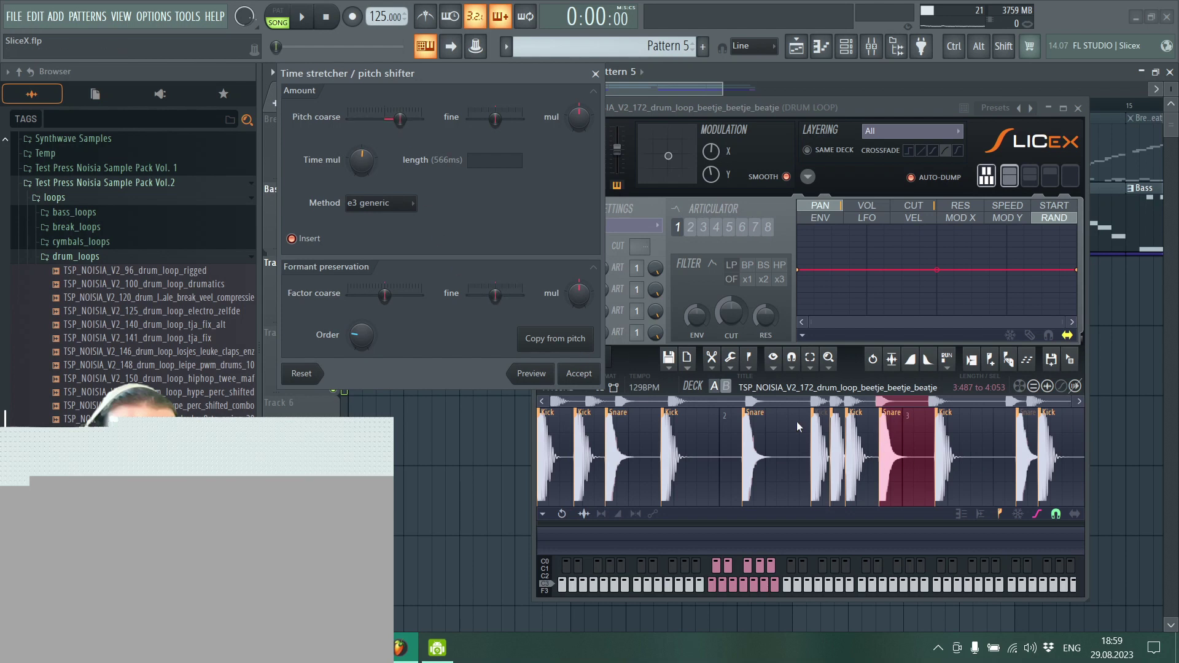
pyautogui.click(525, 375)
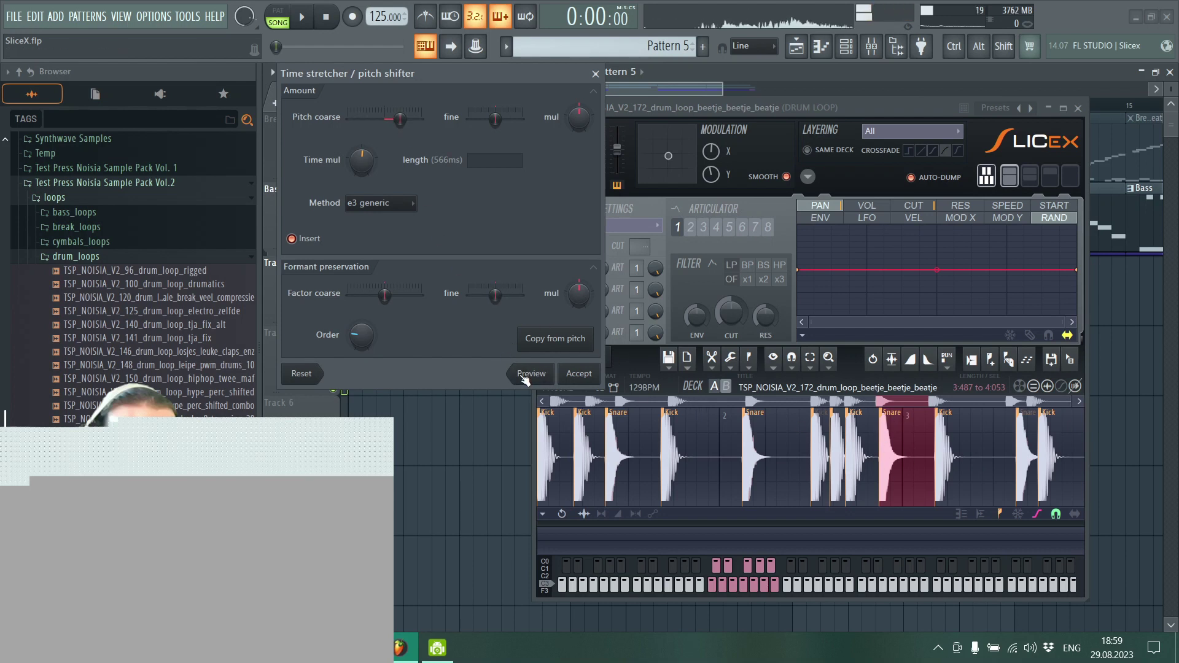
pyautogui.click(579, 379)
pyautogui.press('space')
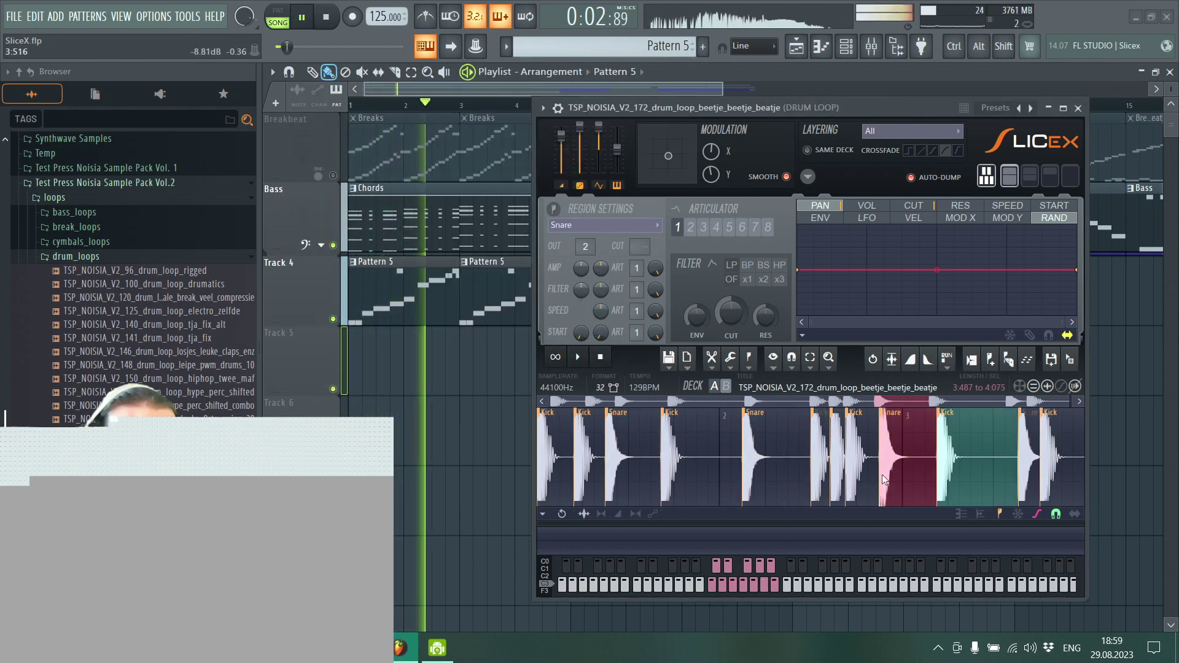
pyautogui.press('space')
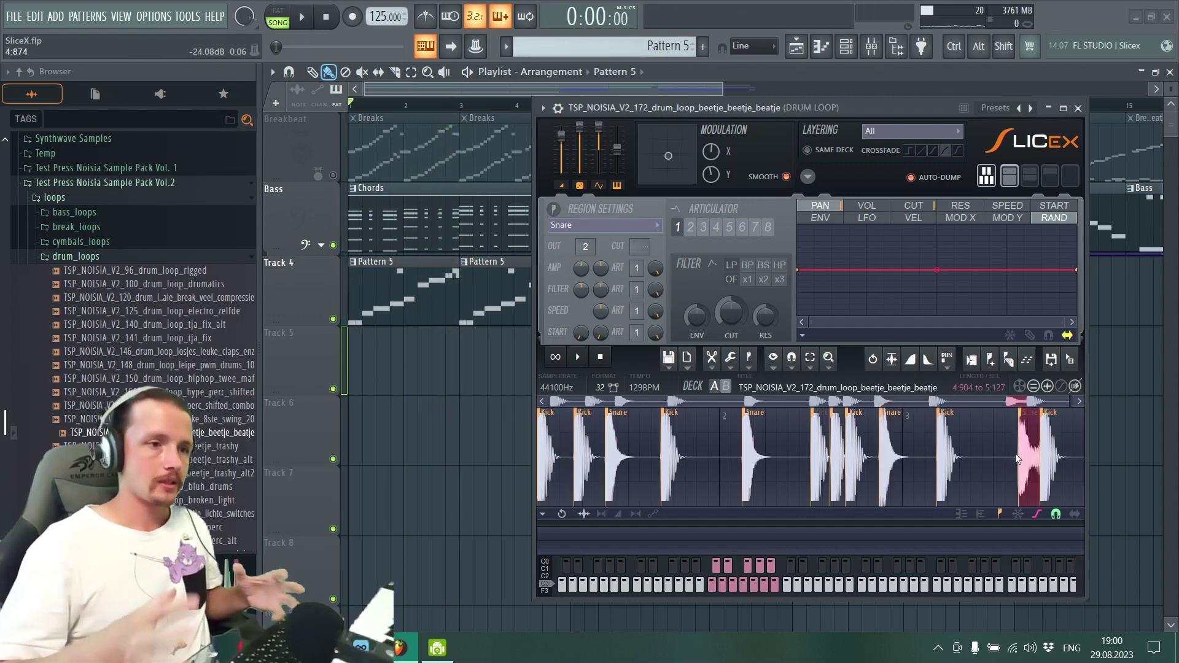
# Step: Audition the one-shot kicks and drop TSP_NOISIA_V2_kick_Am_mod_test onto the long Kick slice between the first two Snare slices
pyautogui.click(135, 274)
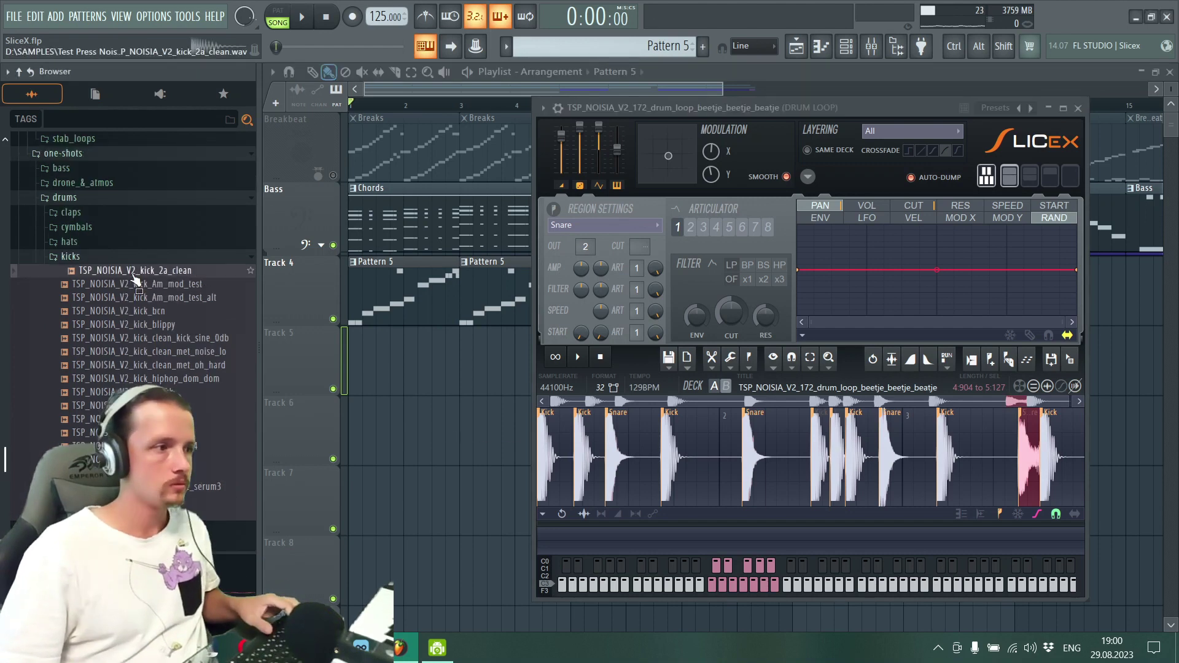
pyautogui.click(134, 282)
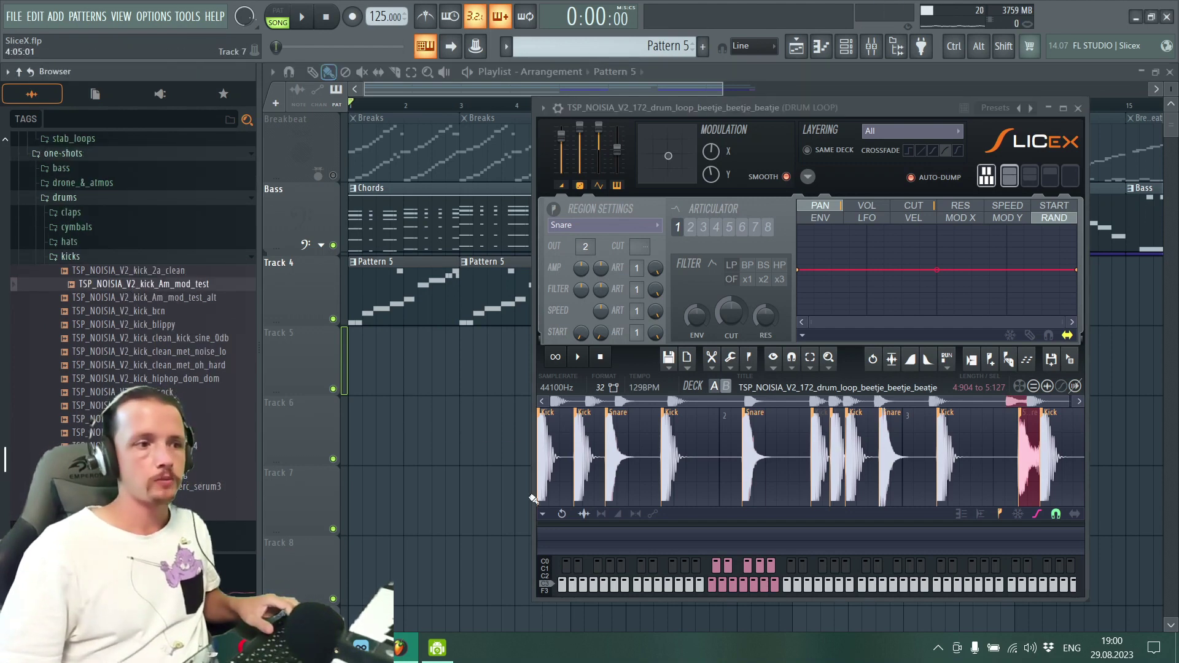
pyautogui.click(680, 434)
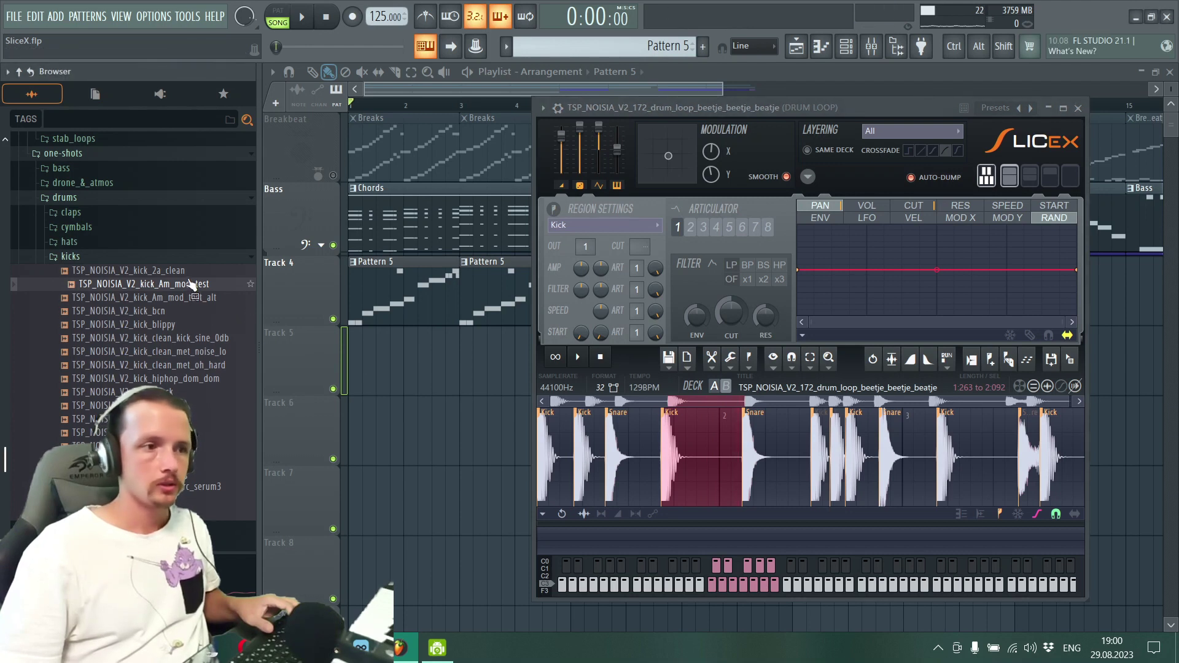
pyautogui.moveTo(193, 283); pyautogui.dragTo(694, 442)
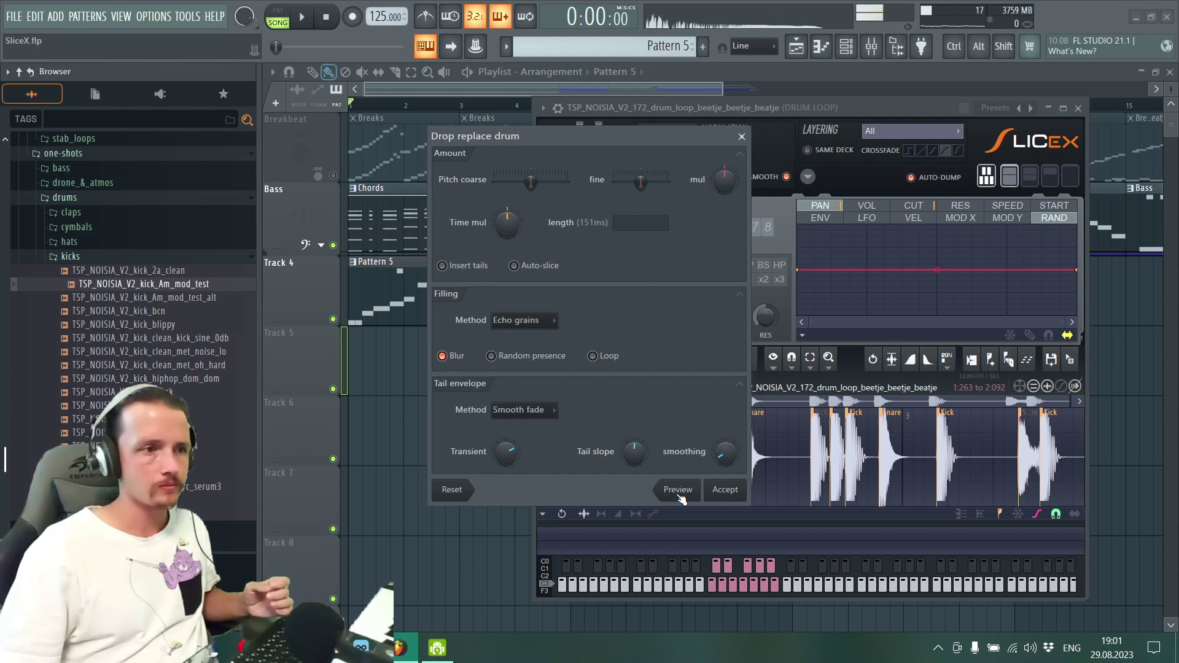
# Step: Lower the replacement kick's coarse pitch in several previewed stages, apply the drum replacement, and play the song
pyautogui.moveTo(529, 181); pyautogui.dragTo(527, 182)
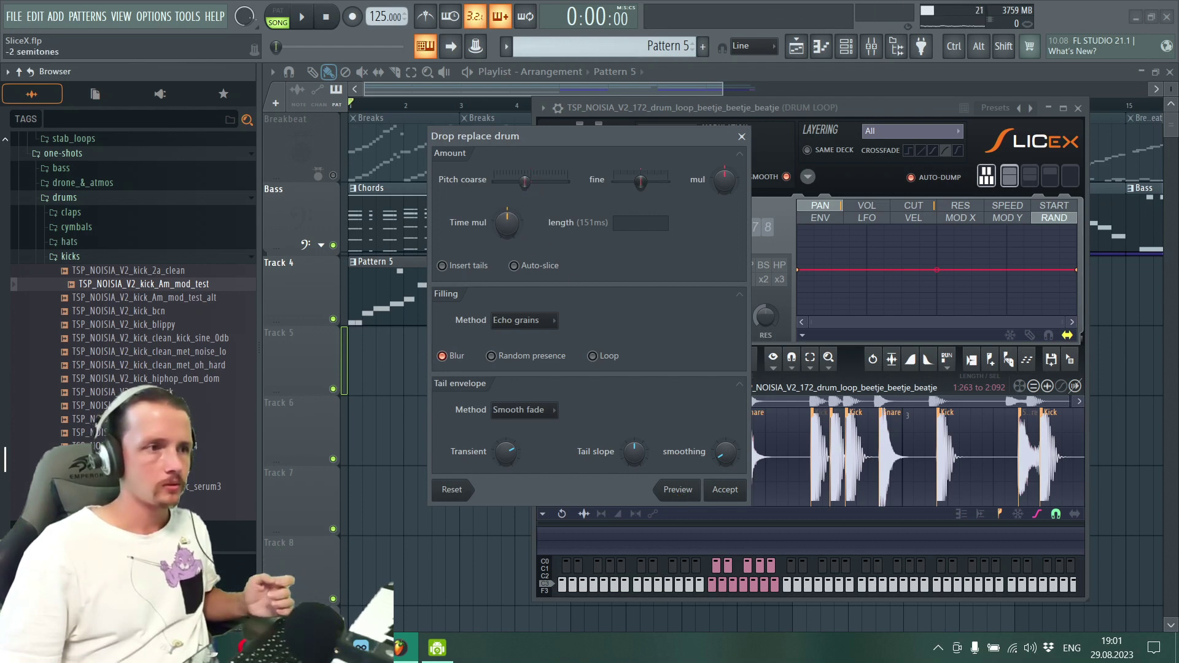
pyautogui.click(677, 490)
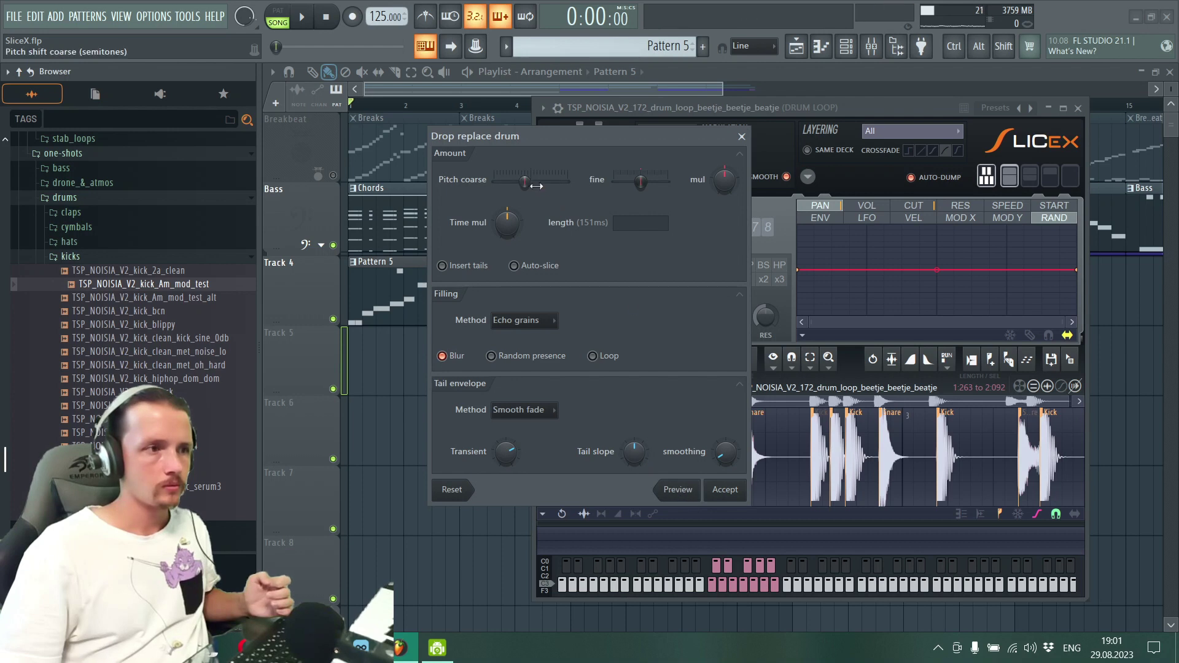
pyautogui.moveTo(525, 181); pyautogui.dragTo(516, 182)
pyautogui.click(677, 490)
pyautogui.click(663, 491)
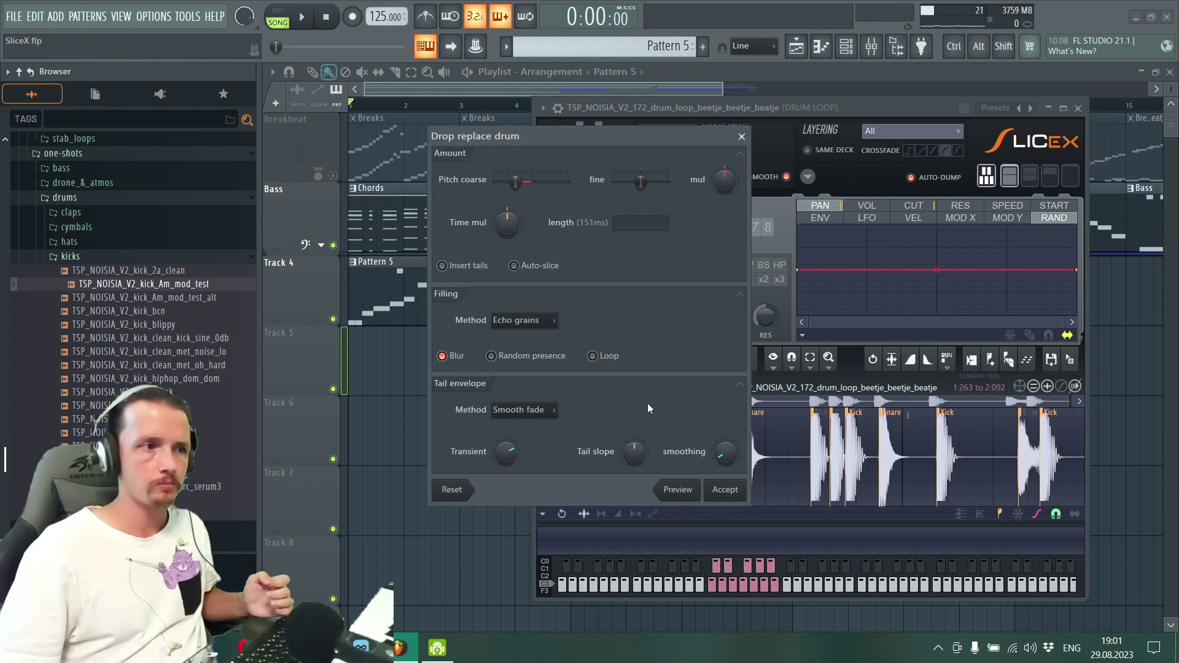
pyautogui.click(678, 489)
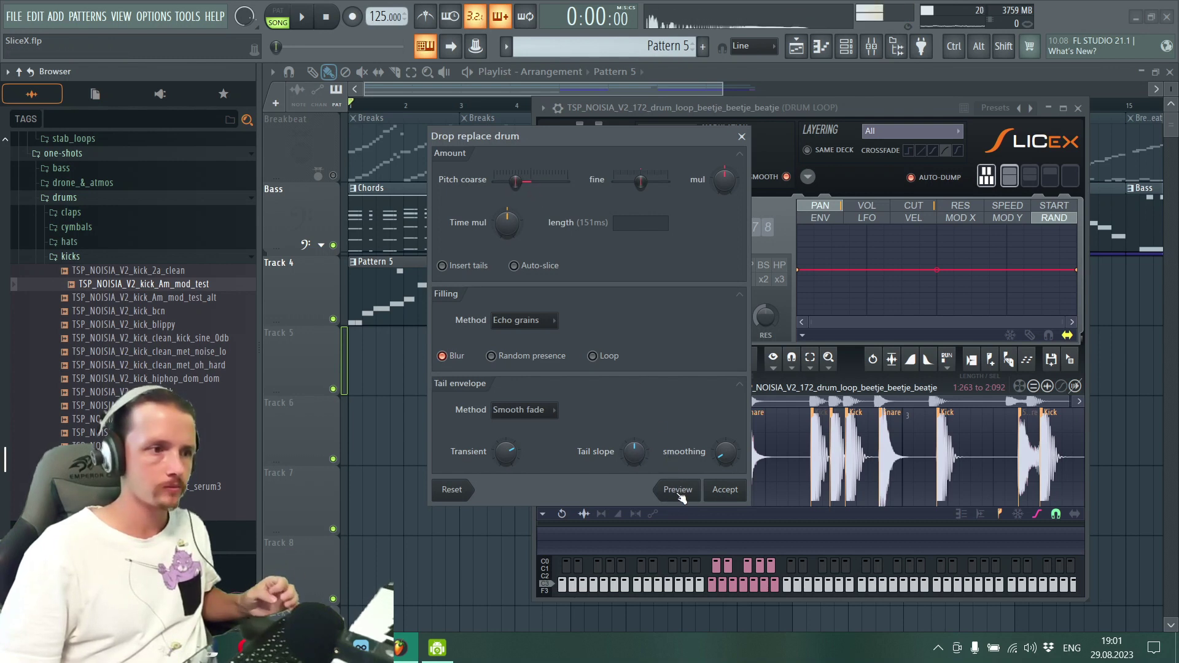
pyautogui.moveTo(516, 181); pyautogui.dragTo(513, 181)
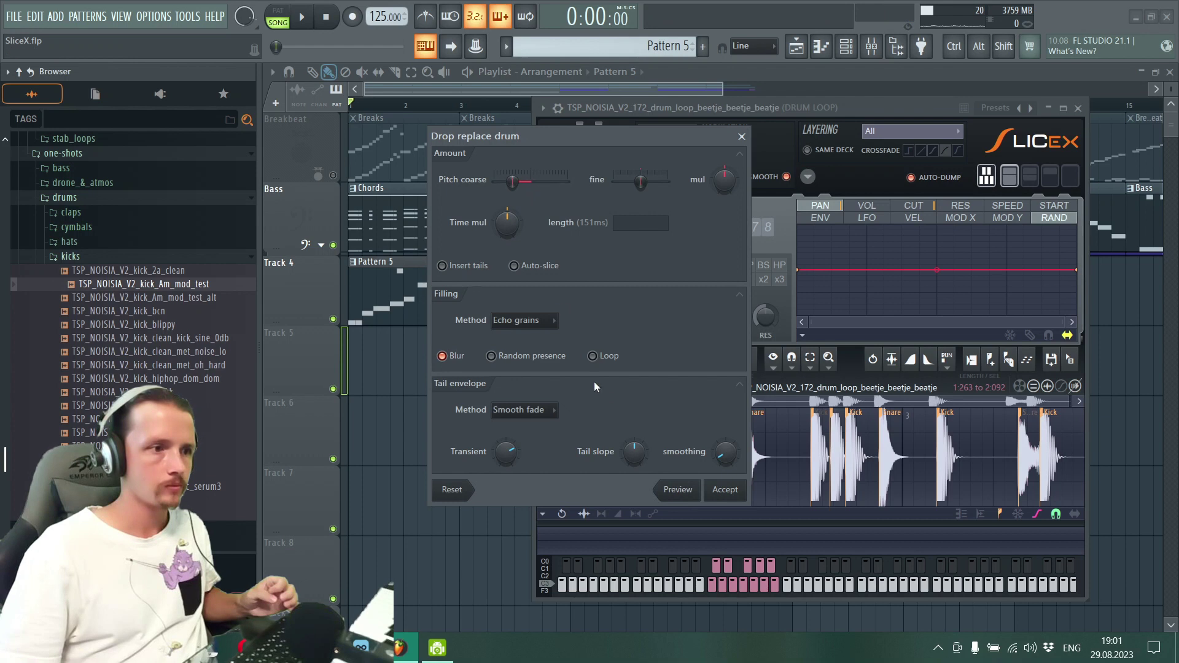
pyautogui.click(676, 489)
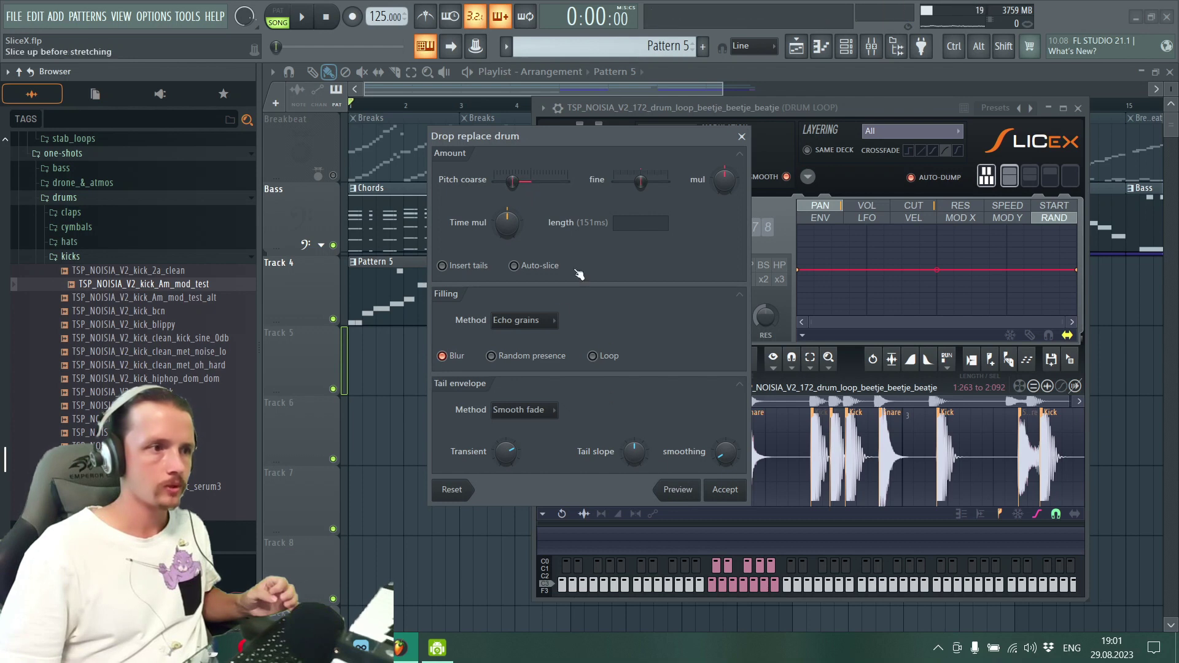
pyautogui.click(725, 490)
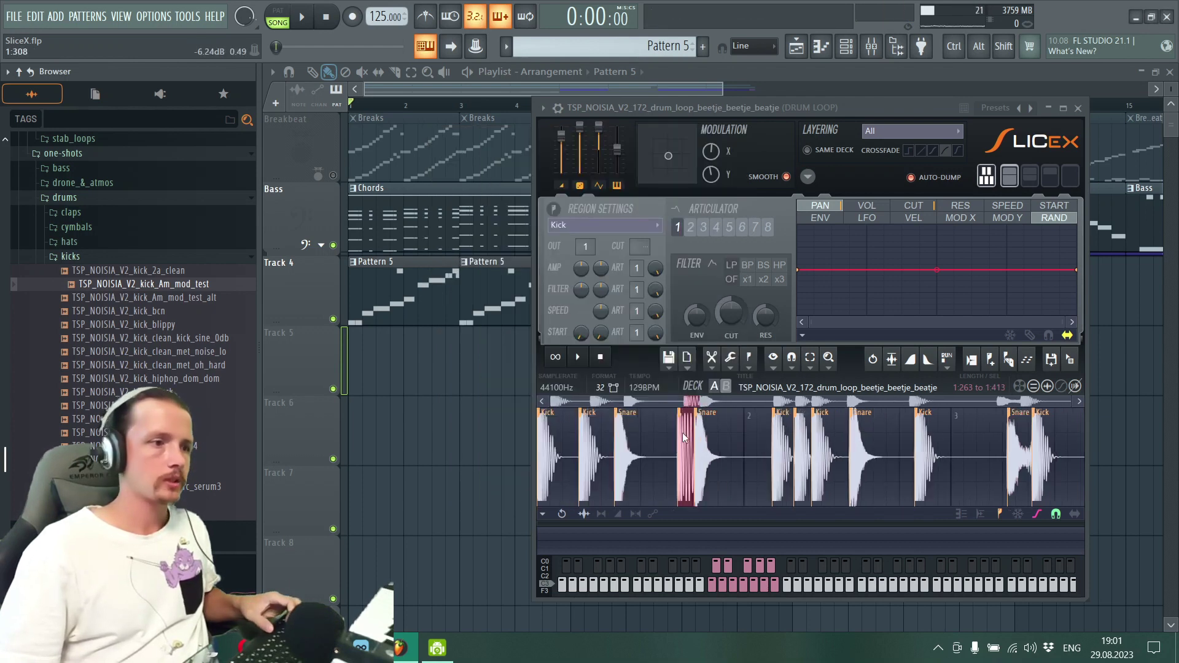
pyautogui.press('space')
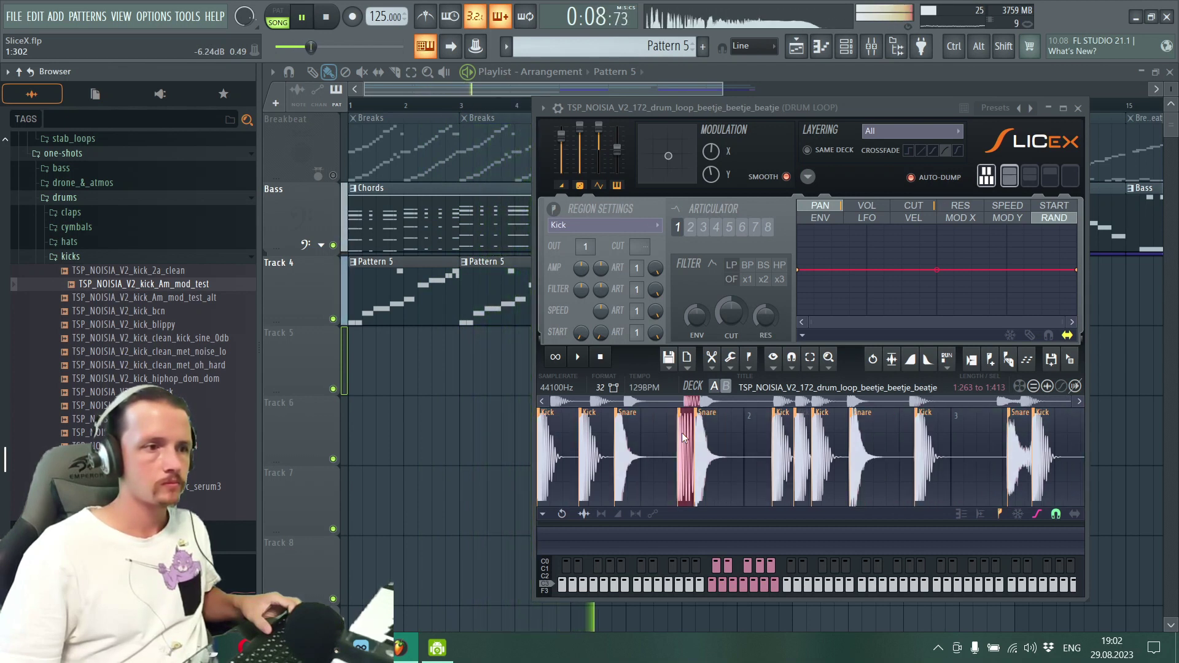
pyautogui.press('space')
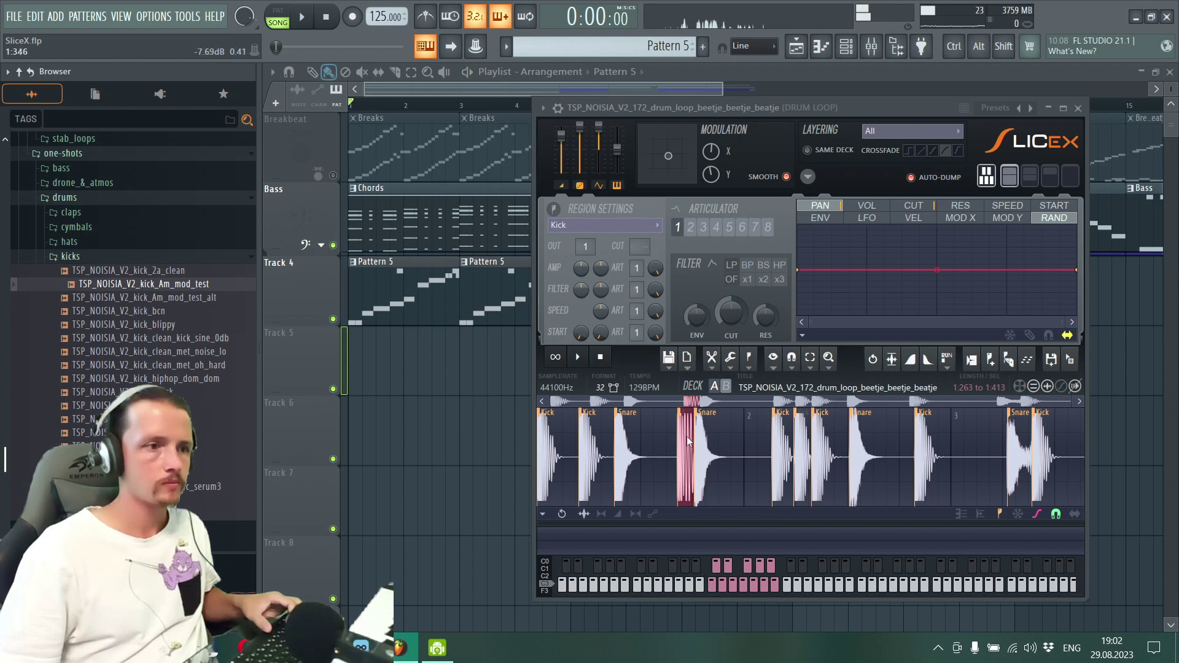
# Step: Audition more one-shot kicks and drop a different one onto the Kick slice just after the second Snare slice
pyautogui.click(783, 422)
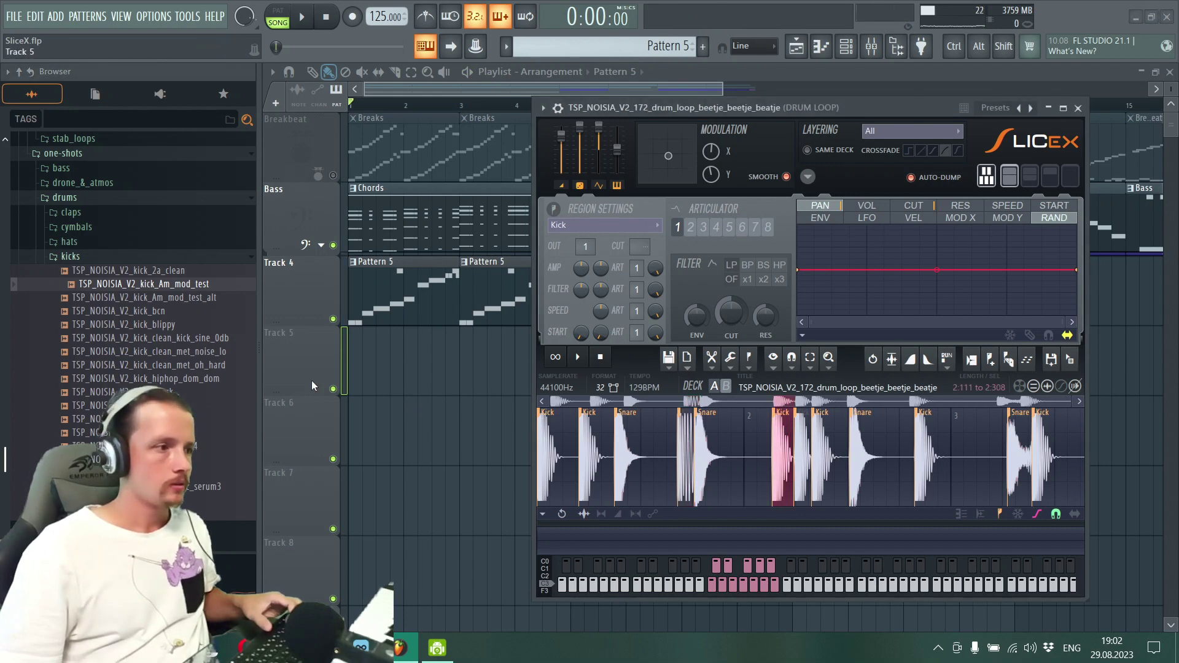
pyautogui.click(182, 391)
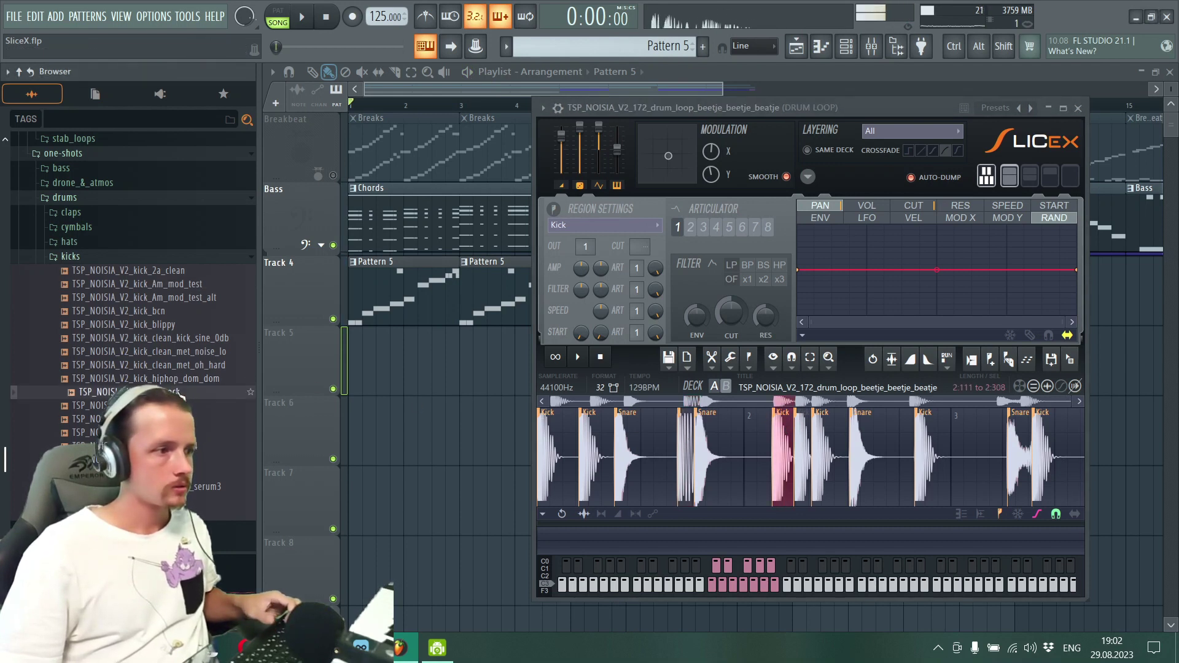
pyautogui.click(188, 459)
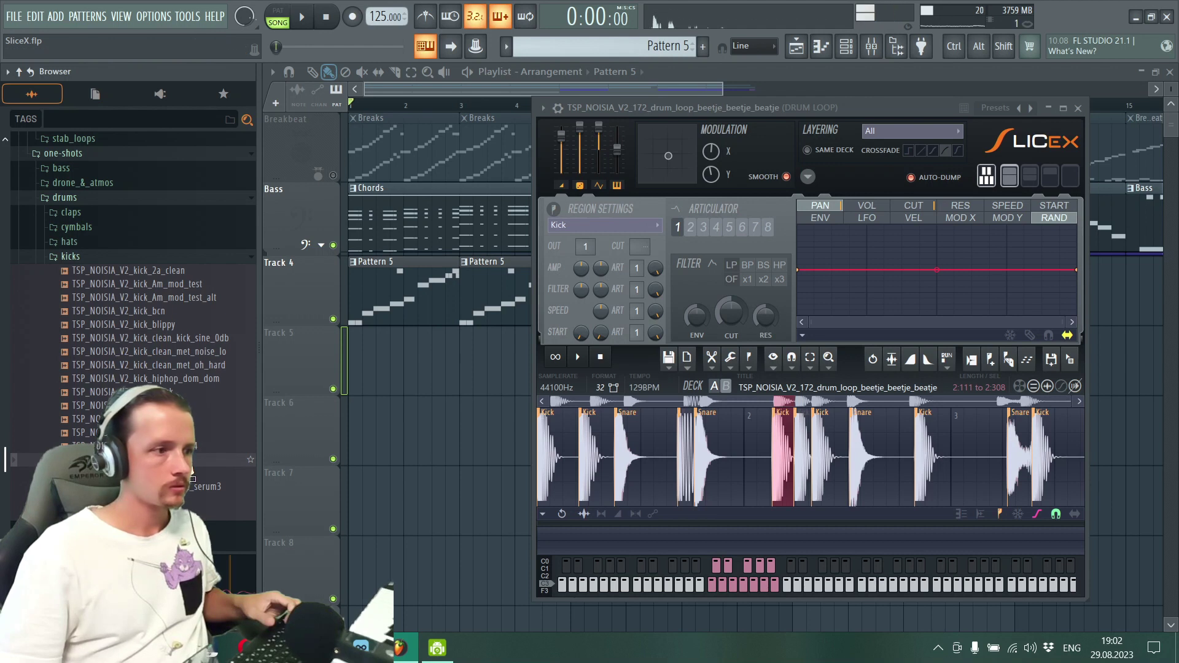
pyautogui.moveTo(187, 470); pyautogui.dragTo(782, 449)
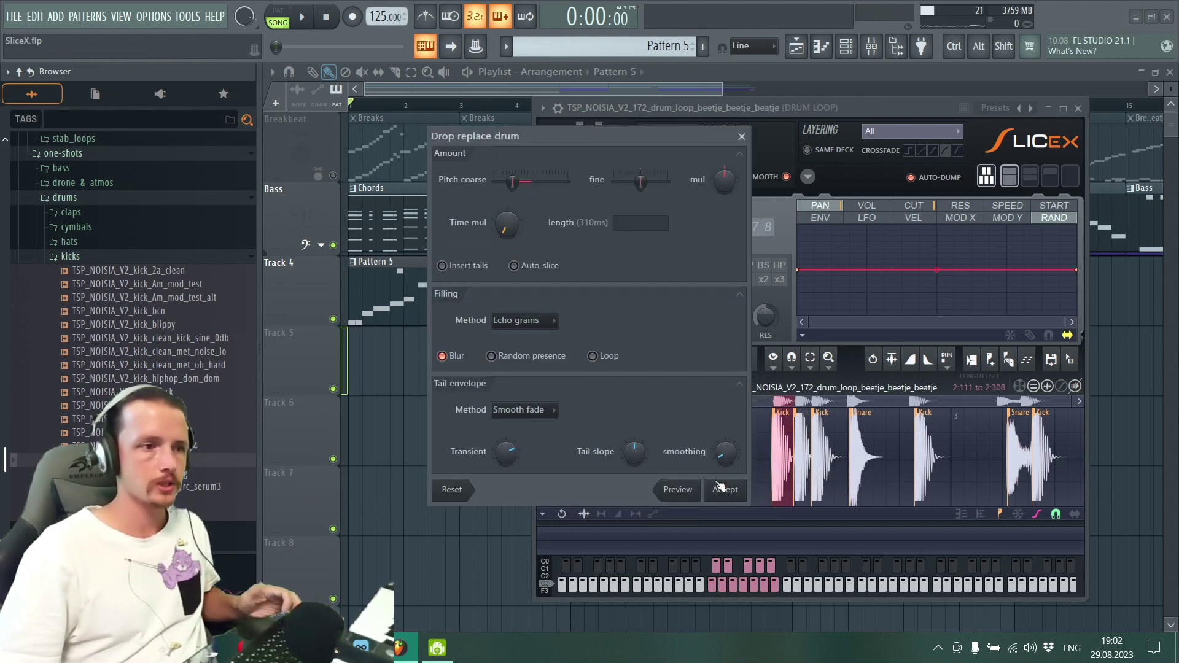
# Step: Reset the replacement's coarse pitch and time multiplier to their centre positions, apply the drum replacement, and play the song
pyautogui.moveTo(513, 181); pyautogui.dragTo(520, 184)
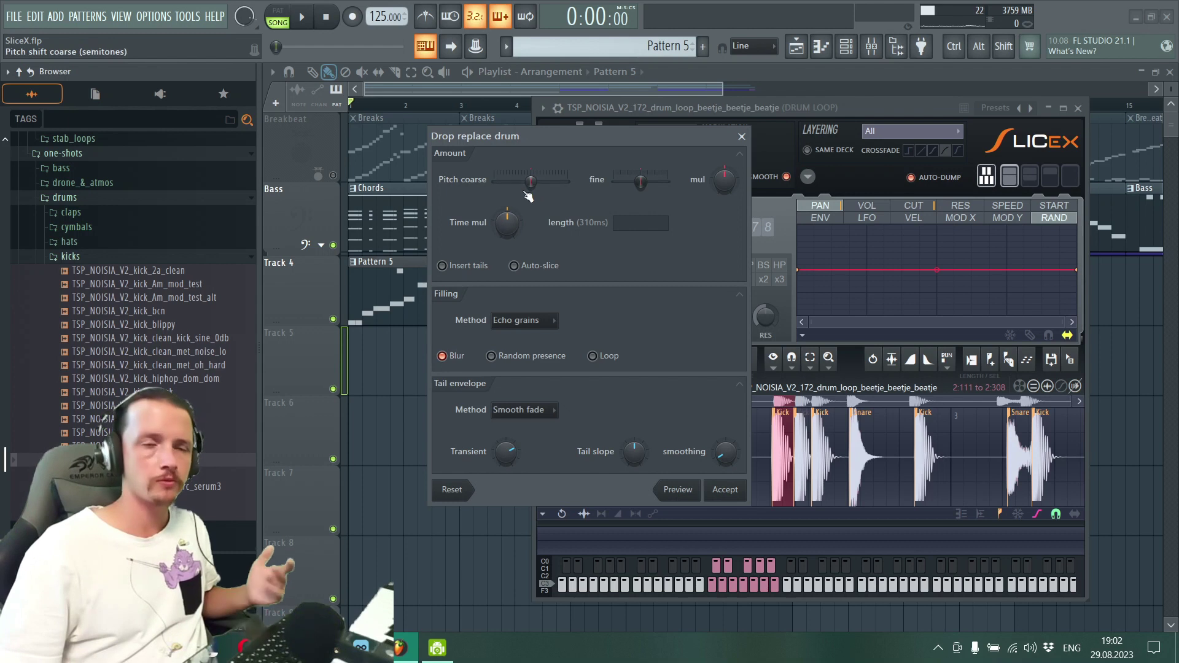
pyautogui.click(722, 496)
pyautogui.press('space')
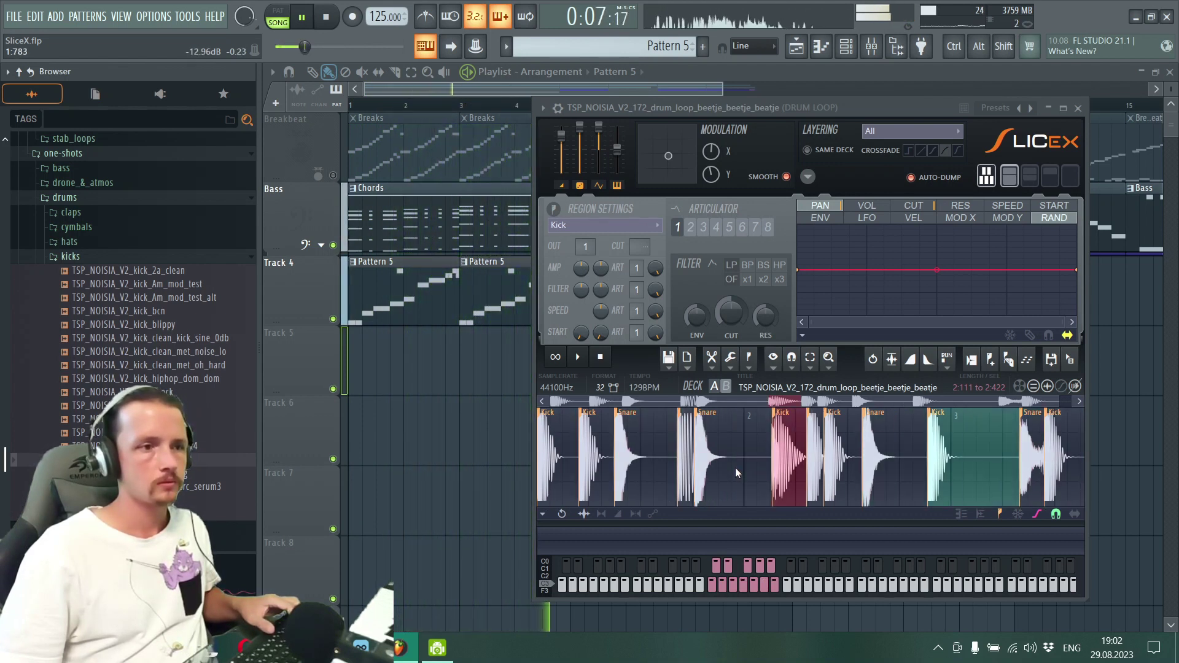
pyautogui.press('space')
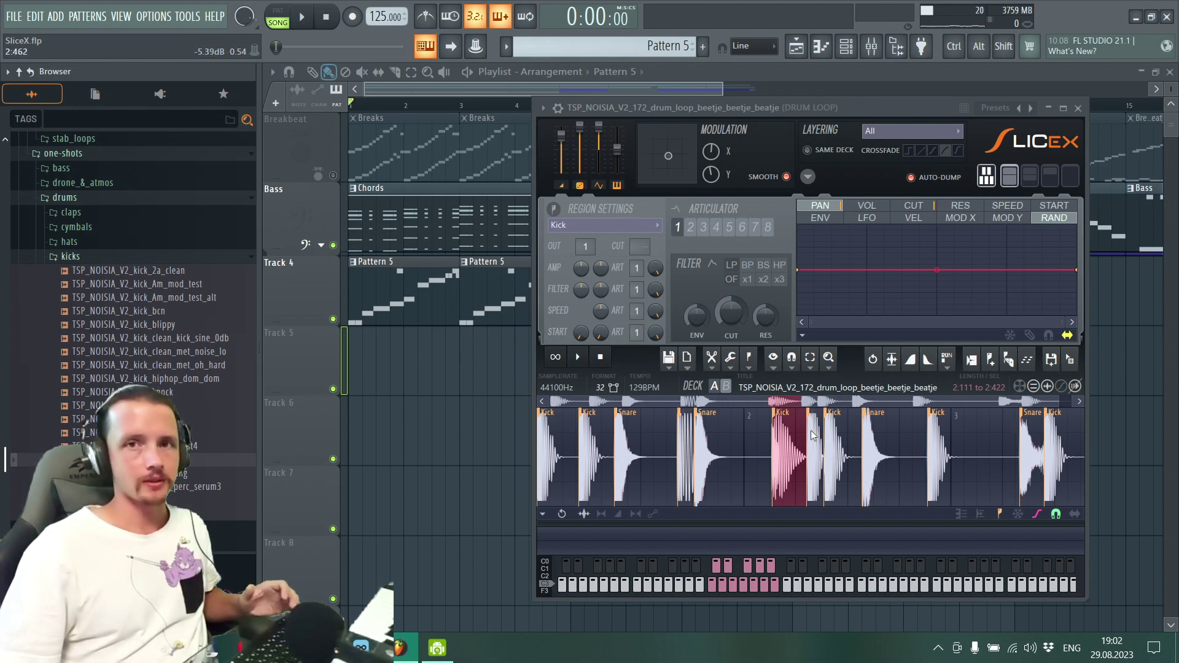
# Step: Layer the homonymous regions so that slices with the same name share one key
pyautogui.click(902, 131)
pyautogui.click(902, 130)
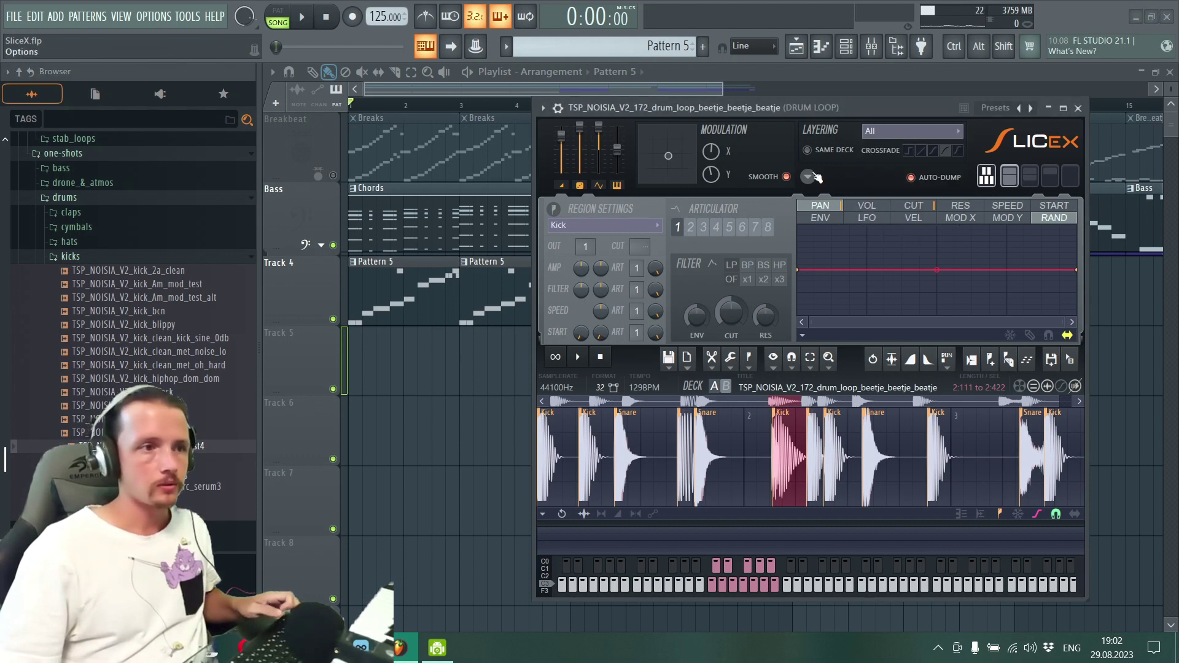
pyautogui.click(807, 176)
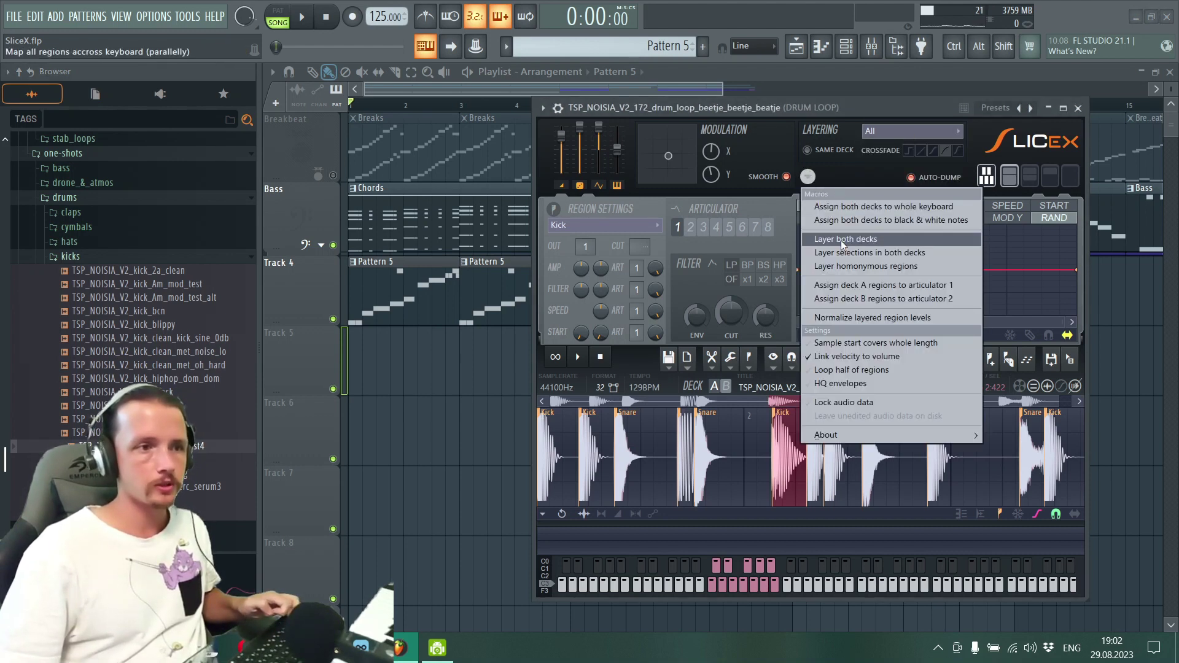
pyautogui.click(913, 267)
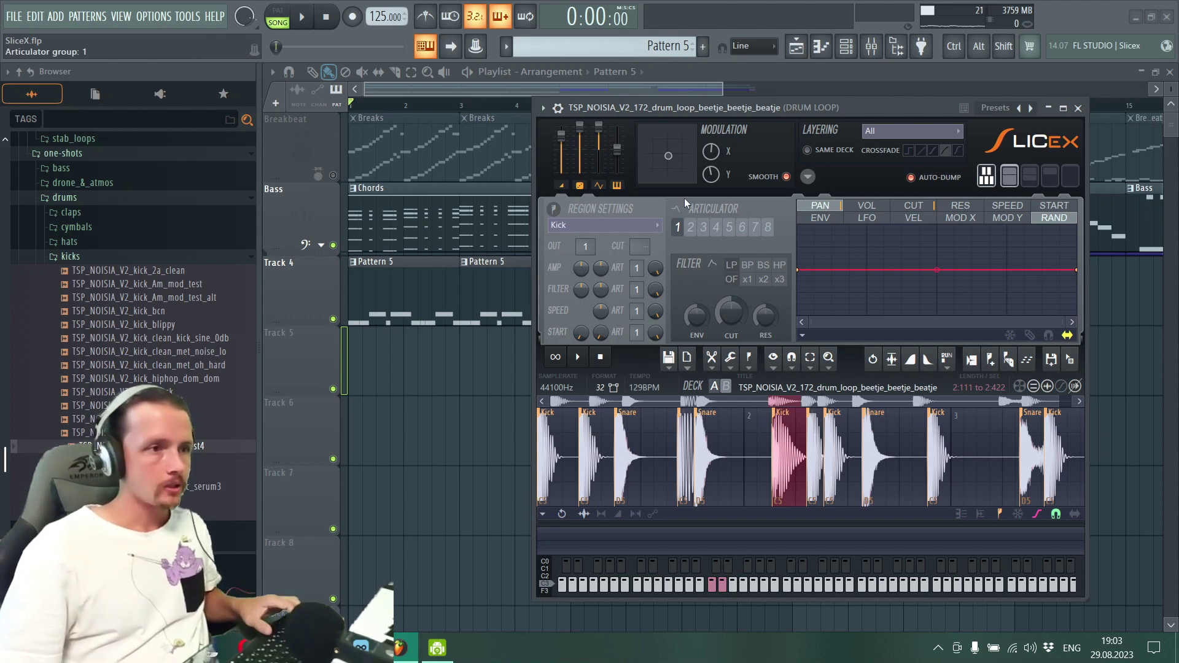
# Step: Try out the modulation X control, set the layering mode to Modulation X-mapped, and play the song briefly
pyautogui.click(882, 133)
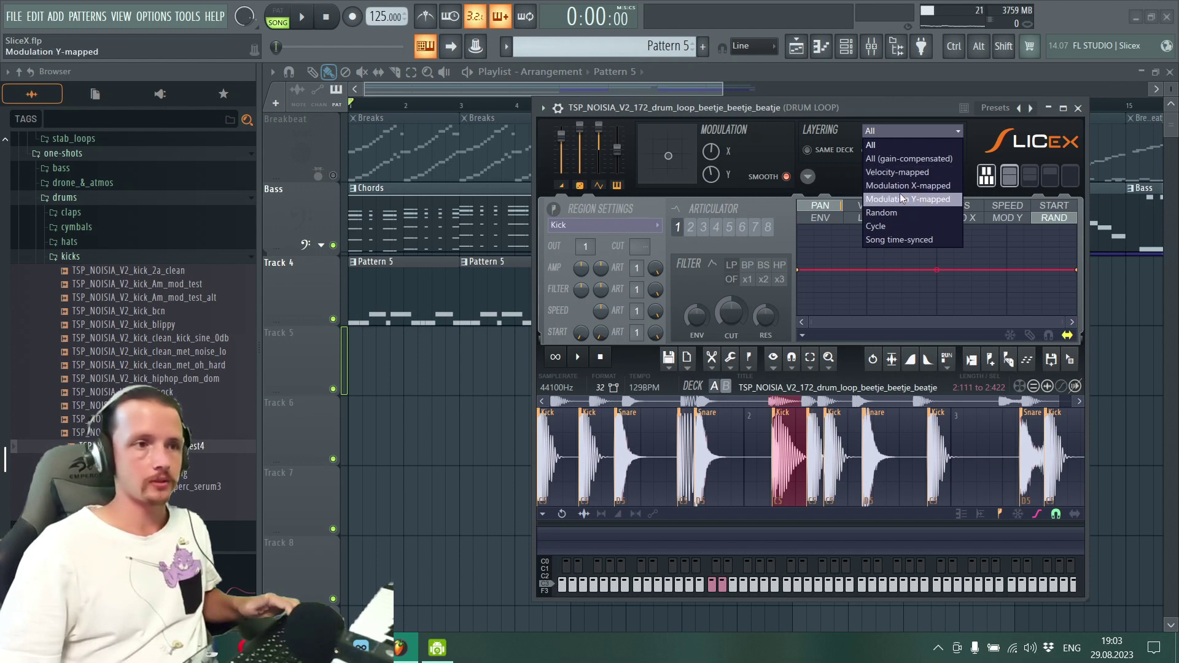
pyautogui.moveTo(715, 152); pyautogui.dragTo(714, 194)
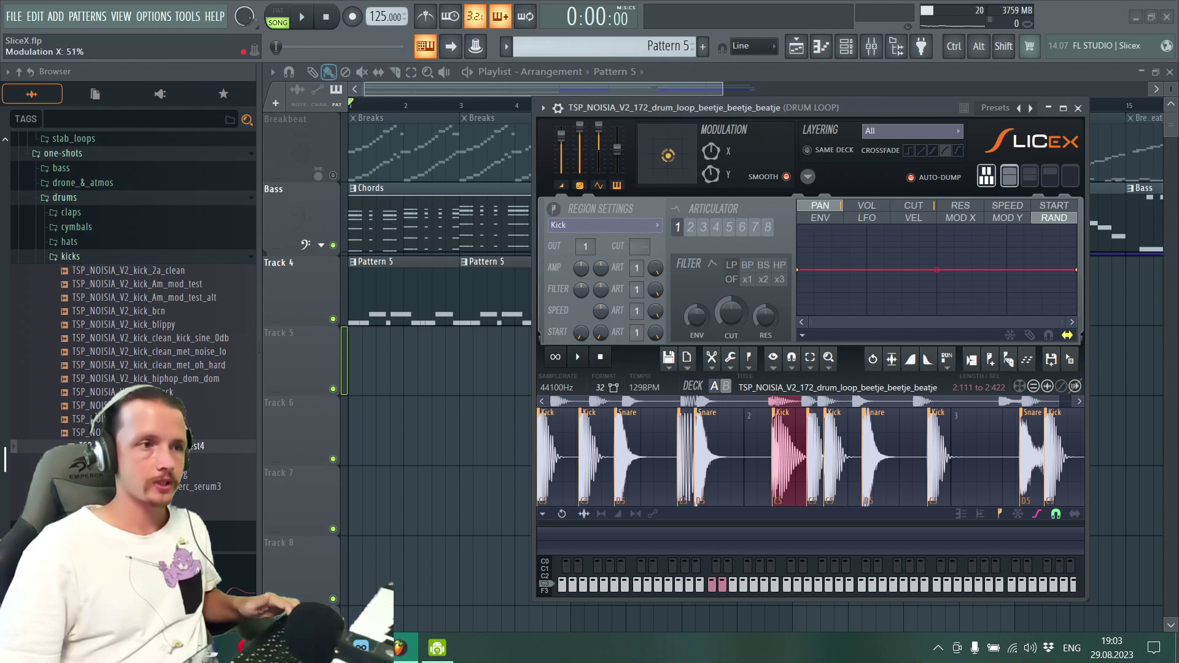
pyautogui.click(912, 131)
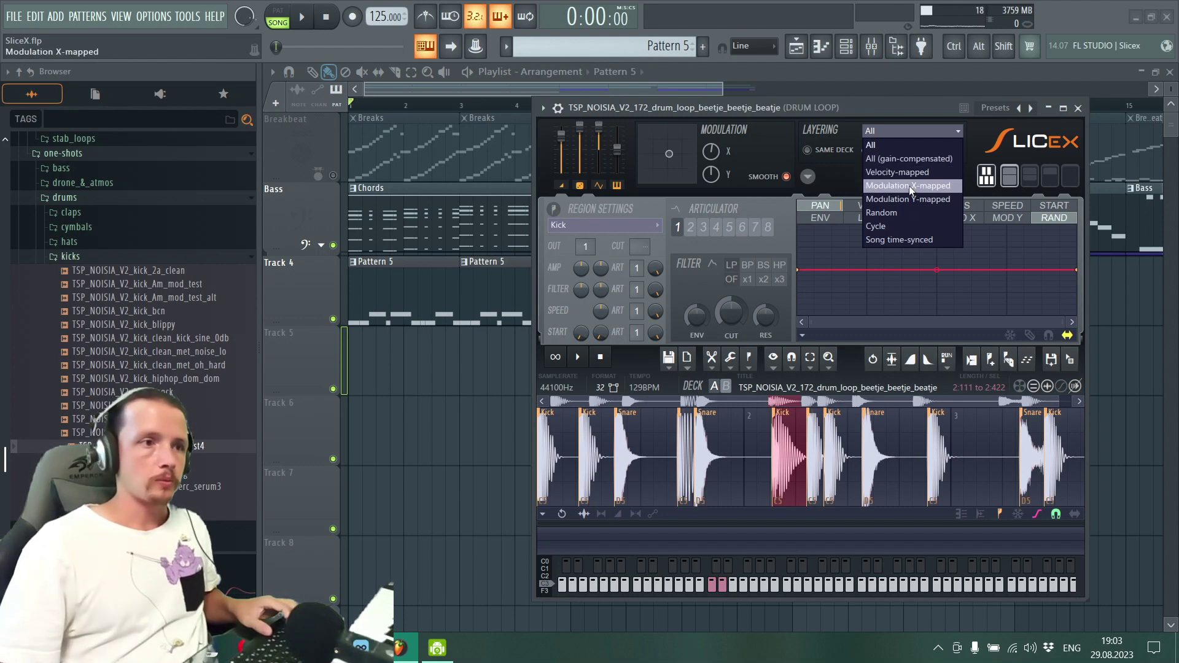
pyautogui.click(910, 185)
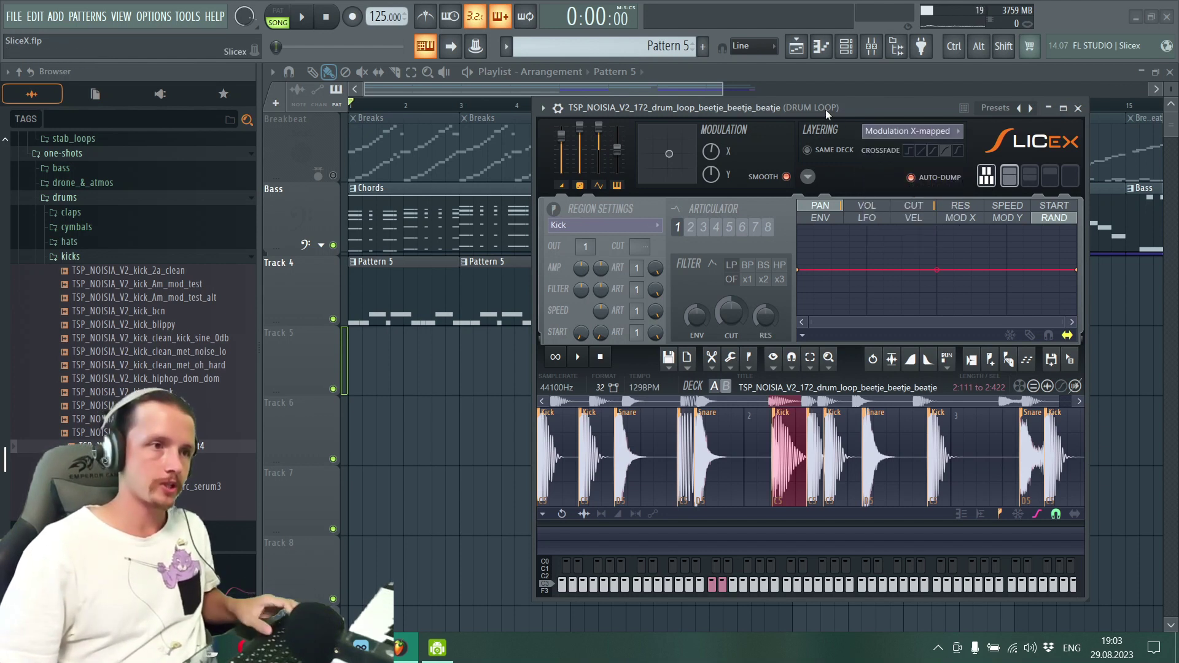
pyautogui.press('space')
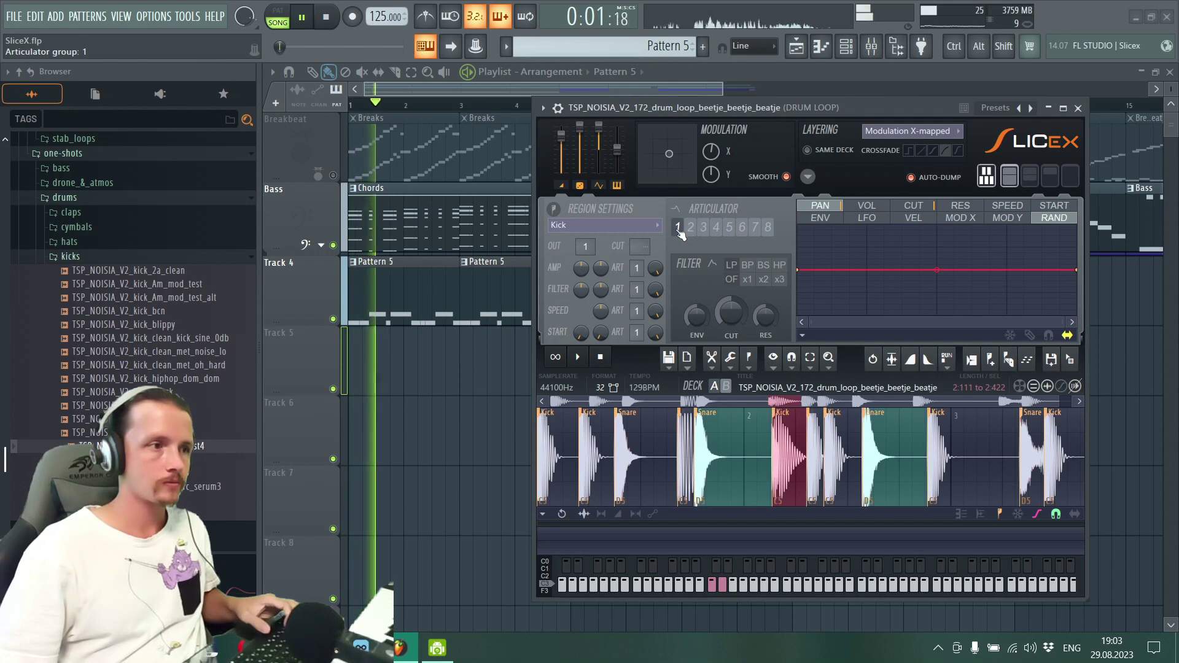
pyautogui.press('space')
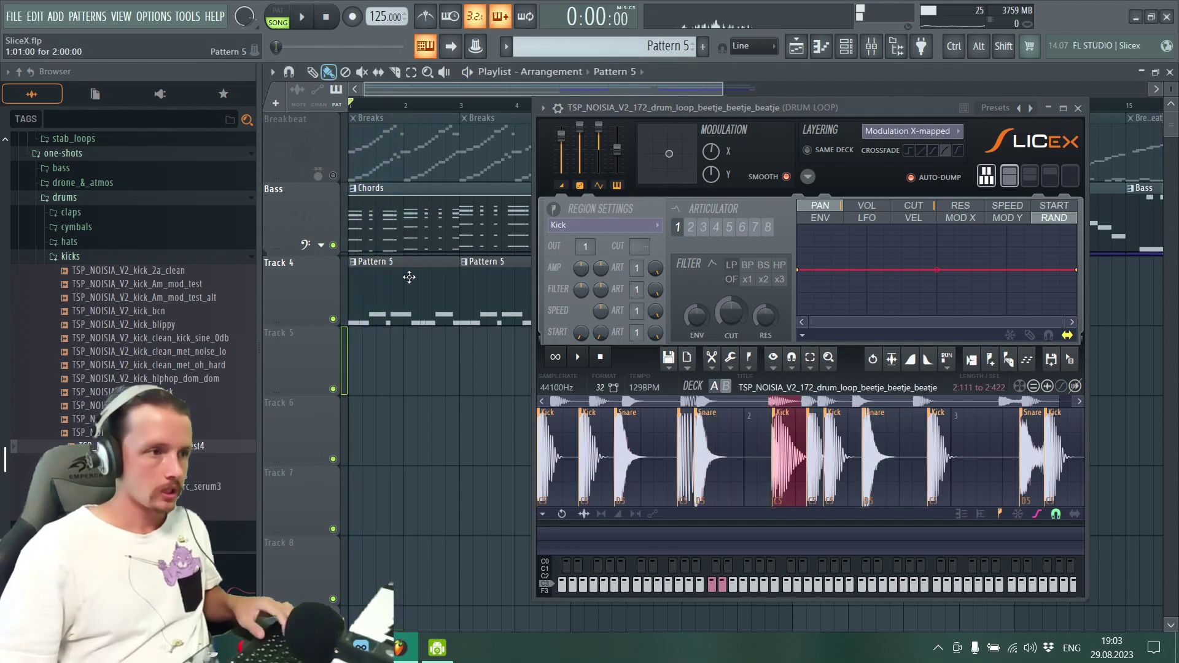
# Step: Open Pattern 5's notes in the piano roll and move the Slicex window aside to uncover the Kick and Snare notes
pyautogui.doubleClick(409, 277)
pyautogui.scroll(-3, 434, 382)
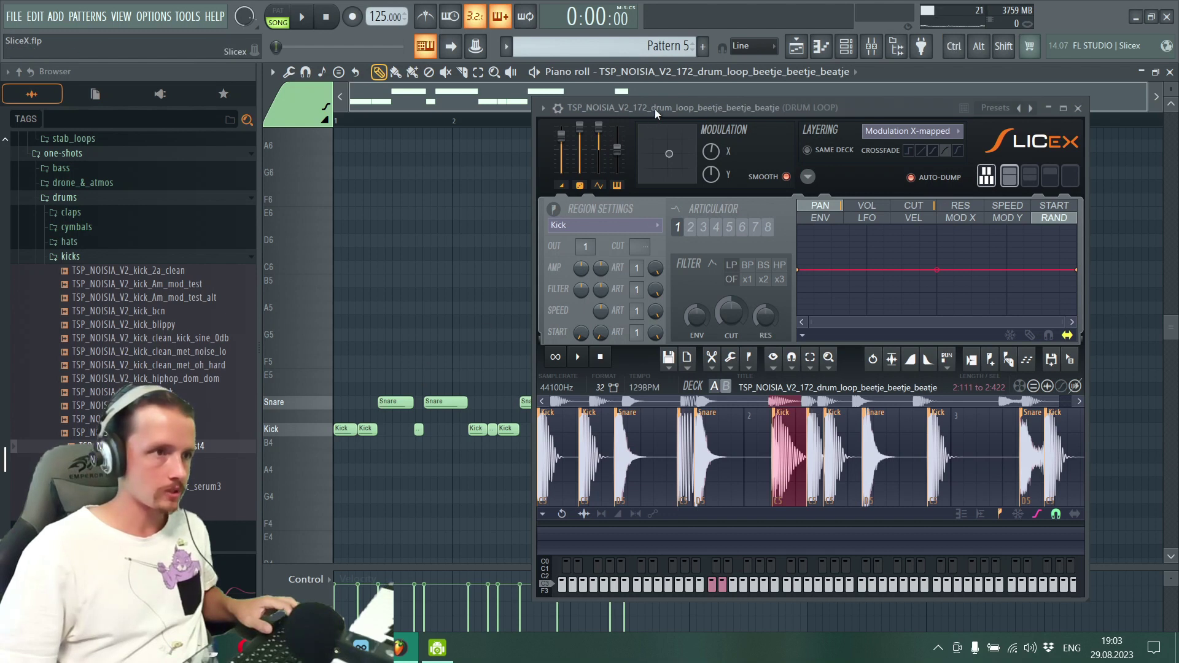
pyautogui.moveTo(654, 109); pyautogui.dragTo(849, 83)
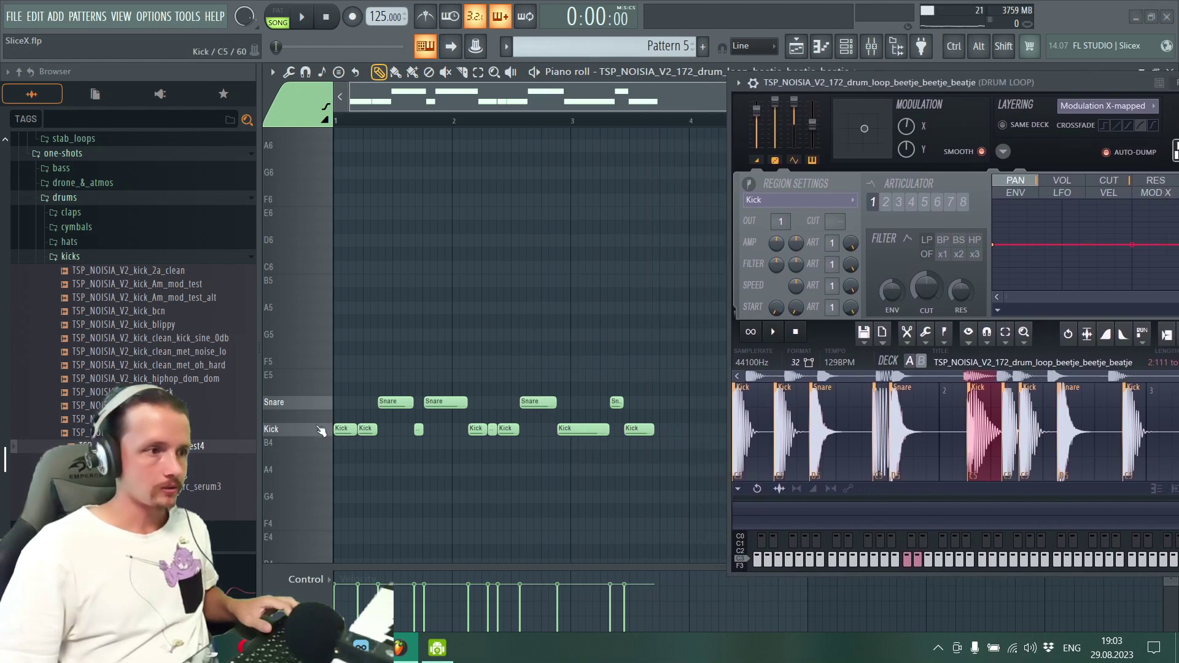
pyautogui.hotkey('ctrl', 'a')
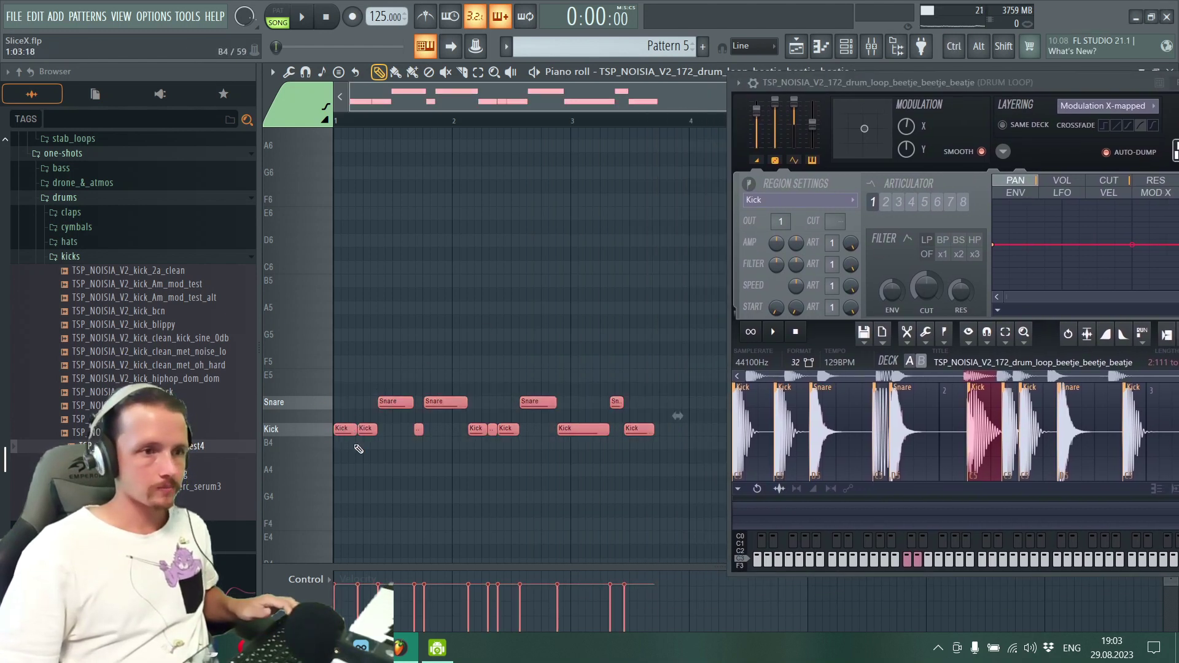
pyautogui.click(356, 446)
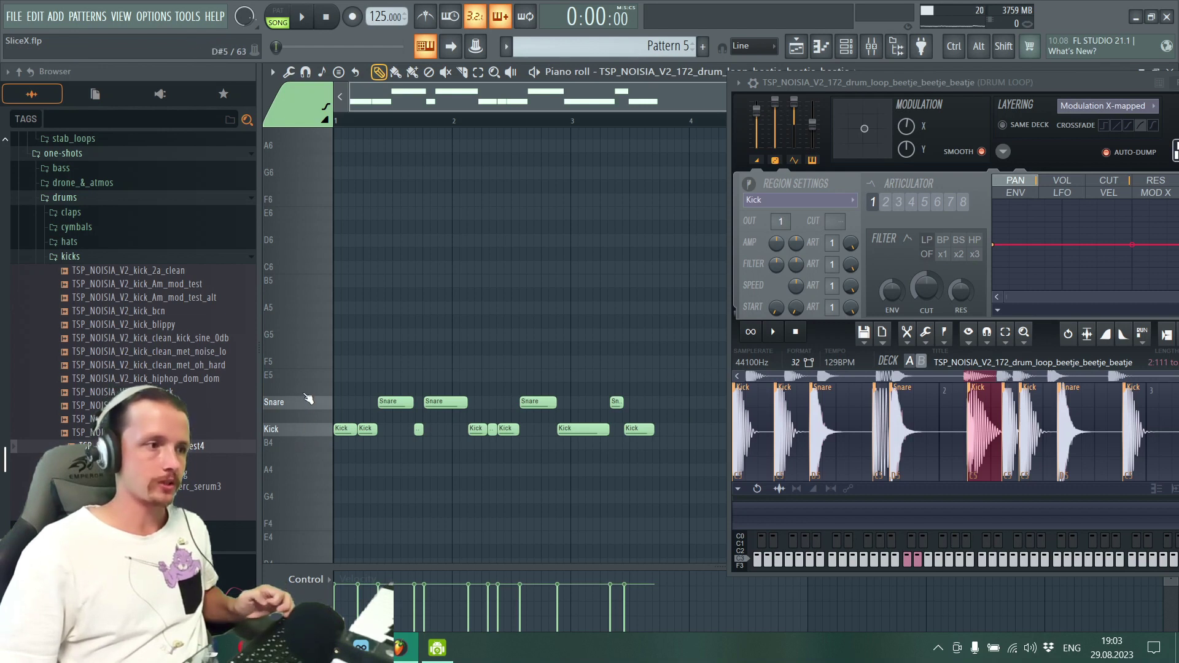
# Step: Delete every Kick and Snare note in the piano roll except the first Kick note
pyautogui.rightClick(365, 430)
pyautogui.rightClick(418, 430)
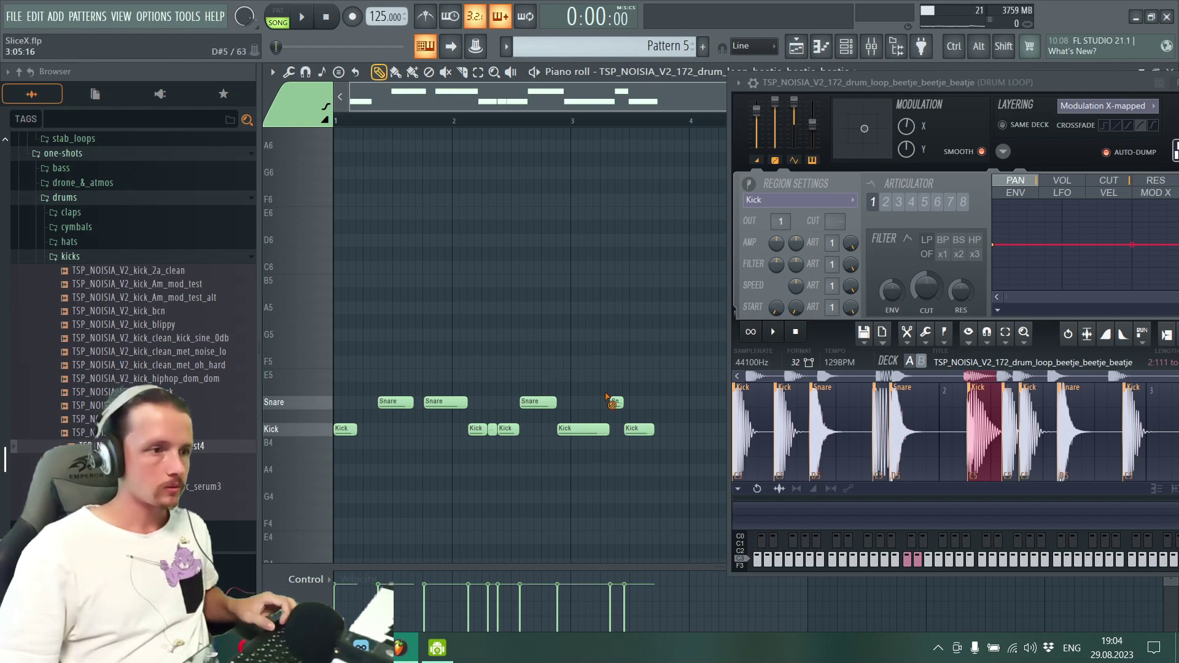
pyautogui.rightClick(614, 402)
pyautogui.rightClick(636, 429)
pyautogui.rightClick(586, 429)
pyautogui.rightClick(537, 402)
pyautogui.rightClick(445, 402)
pyautogui.rightClick(475, 429)
pyautogui.rightClick(491, 429)
pyautogui.rightClick(508, 428)
pyautogui.rightClick(387, 402)
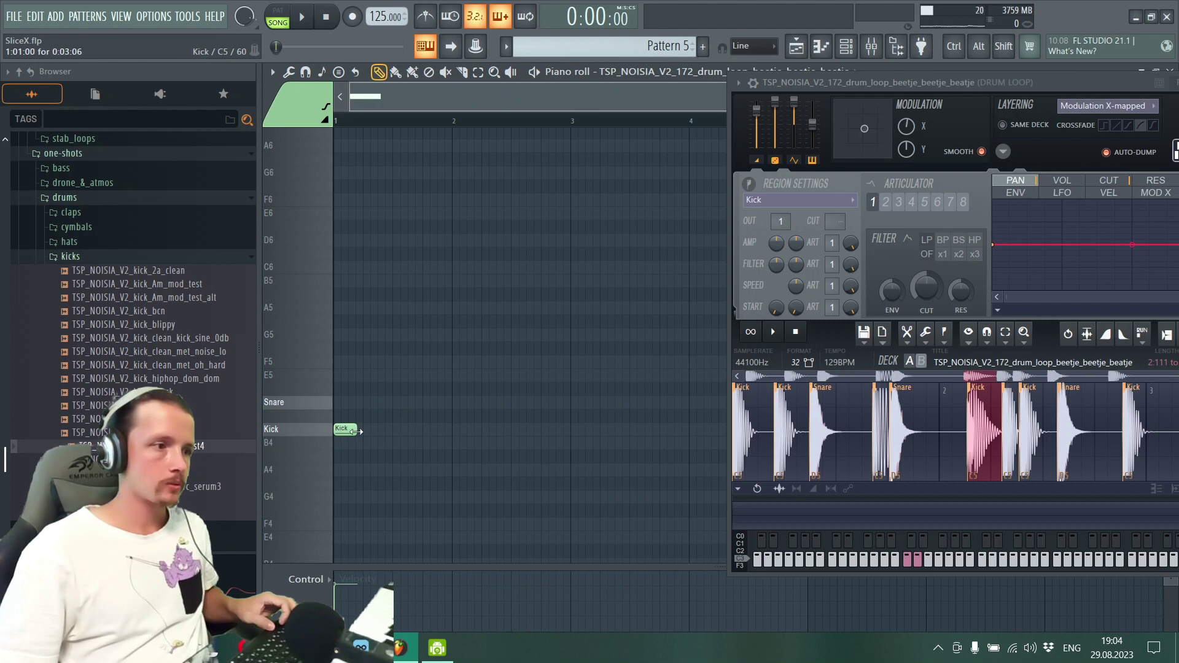
# Step: Lengthen the first Kick note to one beat and add Kick notes on the other three beats of bar 1
pyautogui.moveTo(356, 429); pyautogui.dragTo(362, 431)
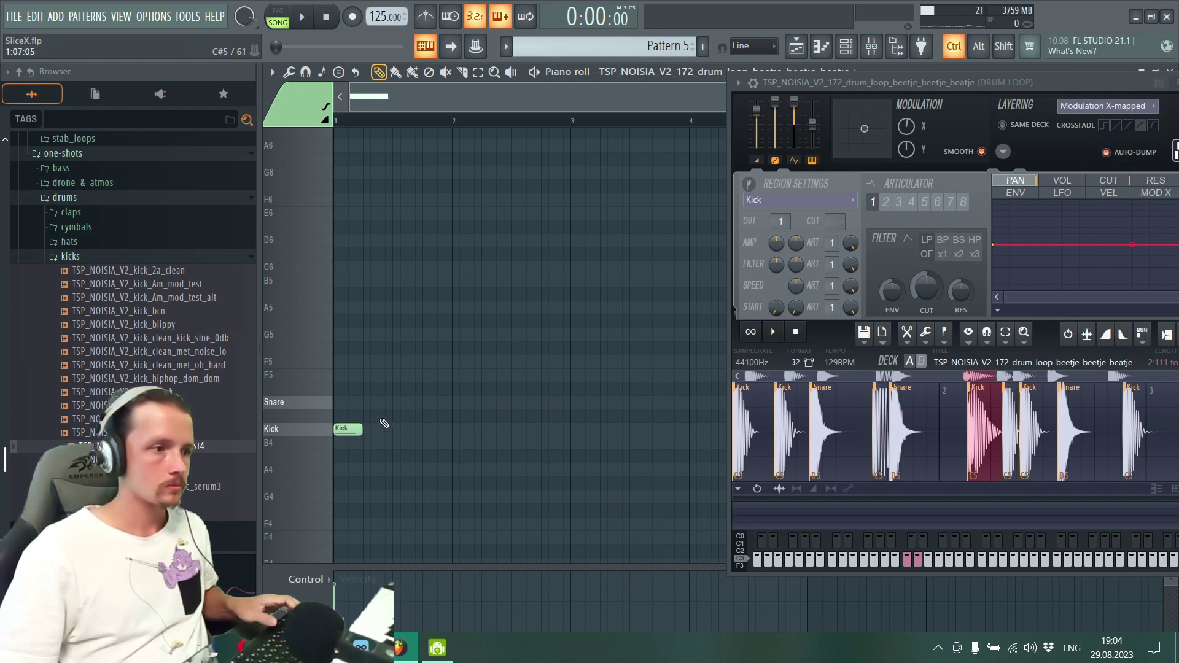
pyautogui.click(367, 429)
pyautogui.click(394, 428)
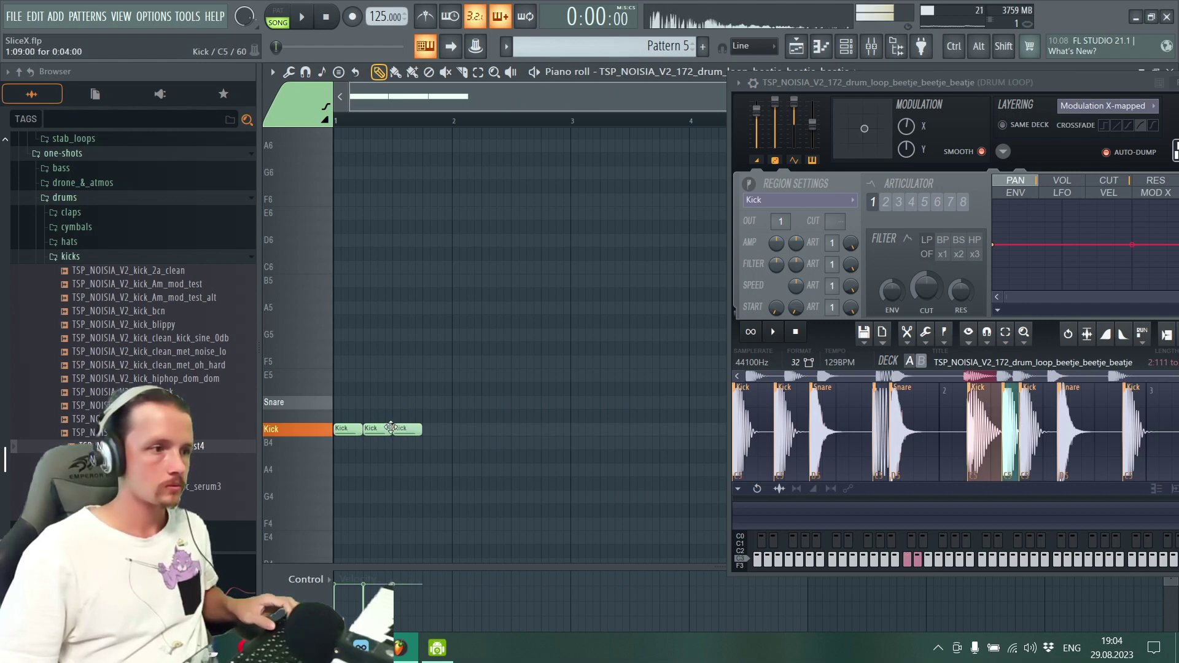
pyautogui.click(437, 428)
# Step: Add Snare notes on beats 2 and 4 of bar 1 and play the song briefly
pyautogui.click(366, 403)
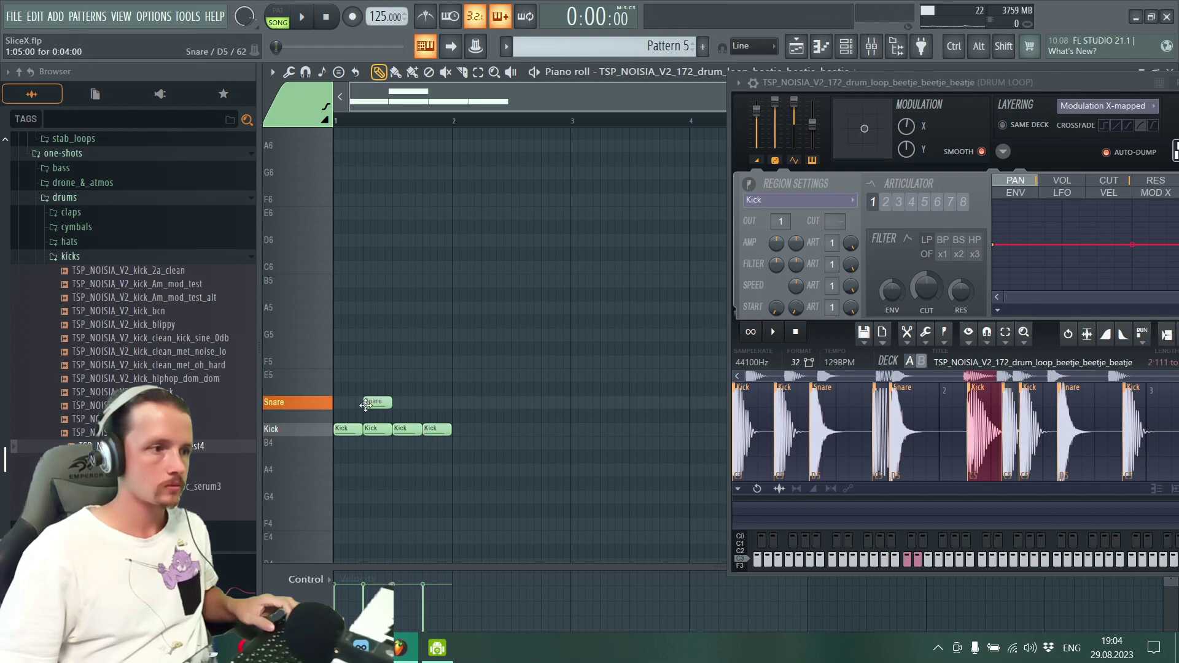
pyautogui.click(430, 402)
pyautogui.press('space')
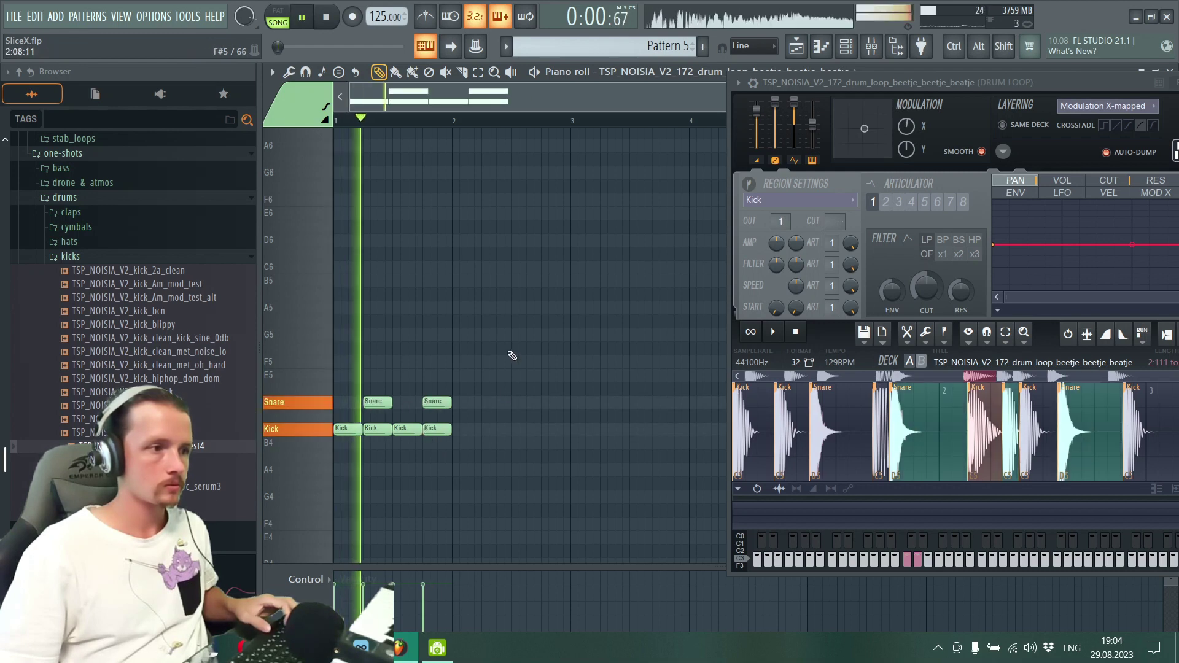
pyautogui.press('space')
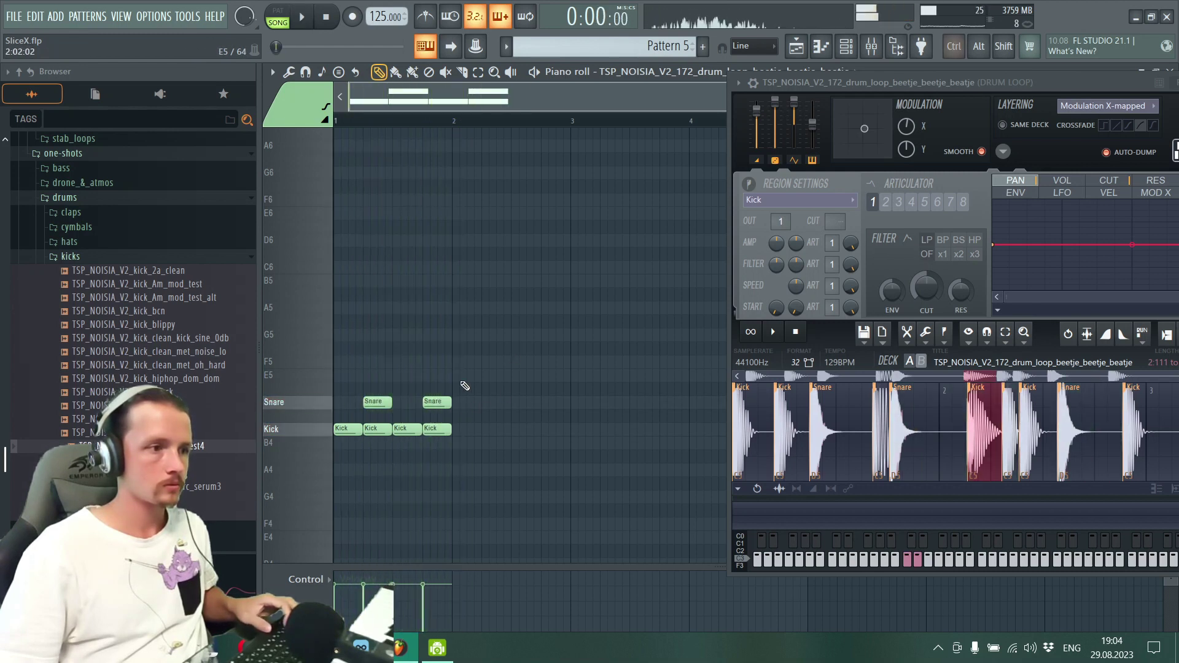
# Step: Select all Kick and Snare notes and duplicate the one-bar pattern repeatedly so that it runs up to bar 13
pyautogui.hotkey('ctrl', 'a')
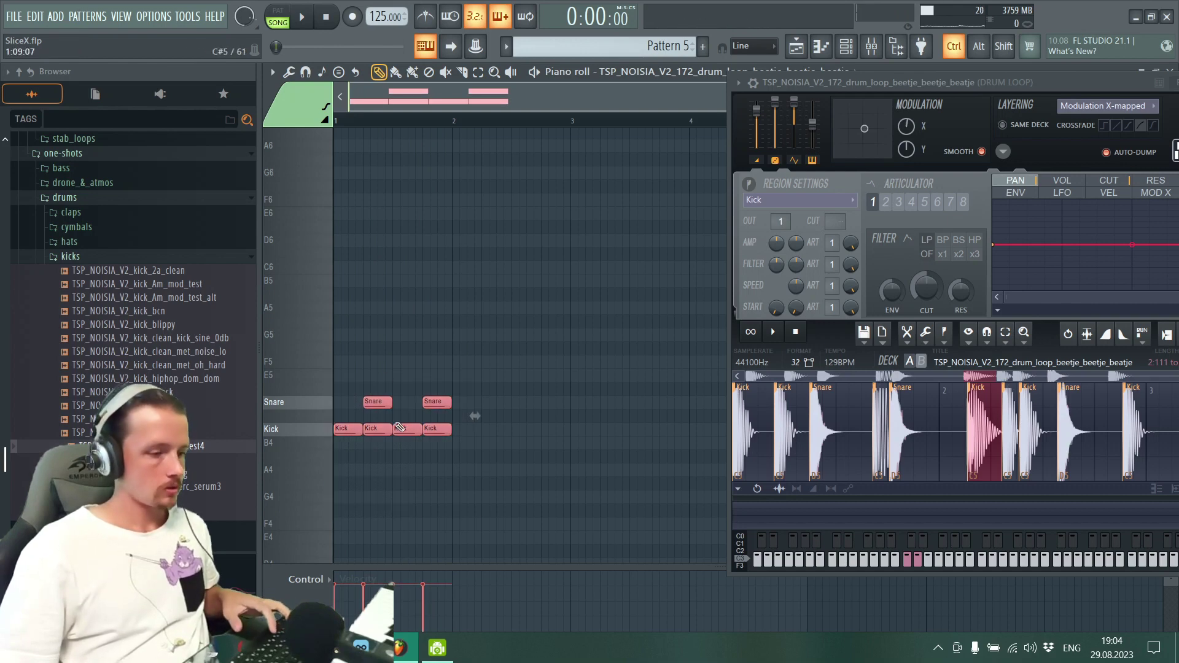
pyautogui.hotkey('ctrl', 'b')
pyautogui.hotkey('ctrl', 'b')
pyautogui.hotkey('ctrl', 'b')
pyautogui.hotkey('ctrl', 'b')
pyautogui.hotkey('ctrl', 'b')
pyautogui.hotkey('ctrl', 'b')
pyautogui.hotkey('ctrl', 'b')
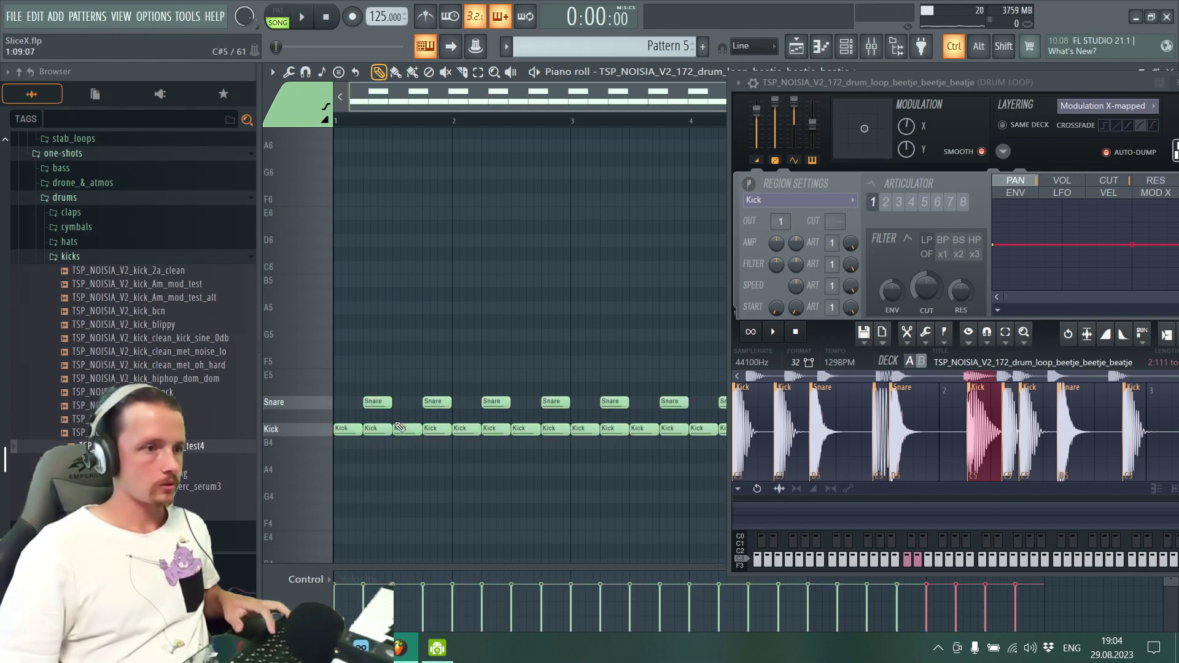
# Step: Play the song while raising Slicex's Modulation X control to switch between the layered slices, and stop playback
pyautogui.moveTo(895, 85); pyautogui.dragTo(680, 111)
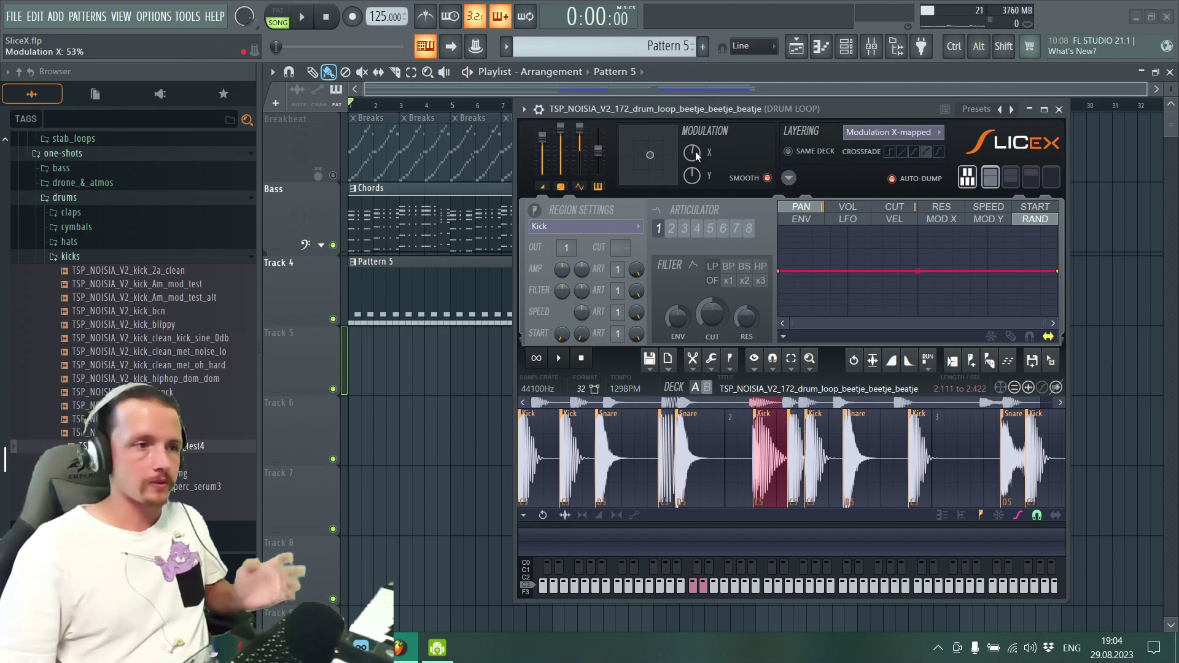
pyautogui.press('space')
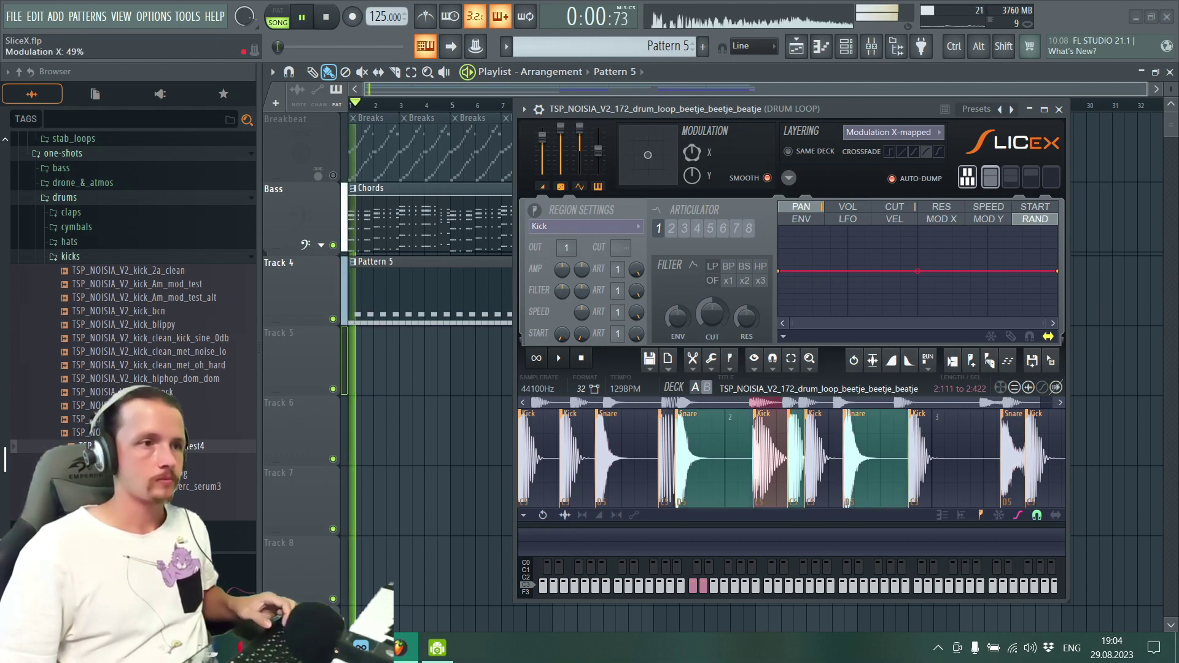
pyautogui.moveTo(697, 156)
pyautogui.mouseDown()
pyautogui.moveTo(697, 193)
pyautogui.moveTo(697, 138)
pyautogui.mouseUp()
pyautogui.press('space')
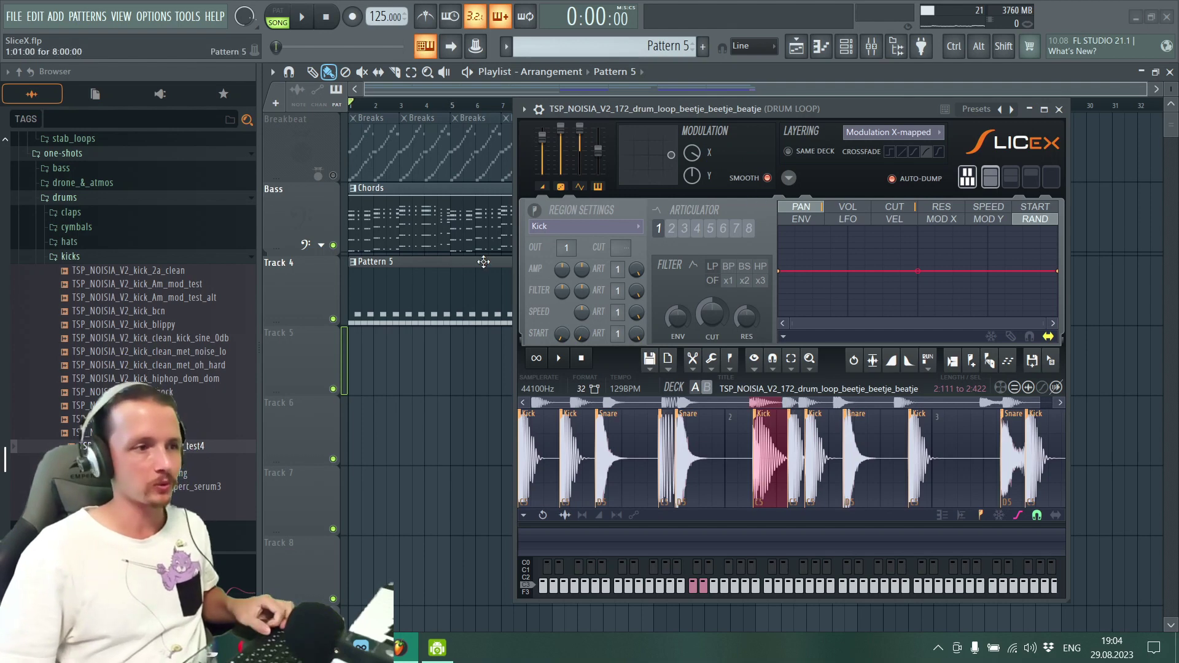
# Step: Reopen Pattern 5's Slicex notes in the piano roll and set the note color group to 16, Deck B - reversed
pyautogui.press('F6')
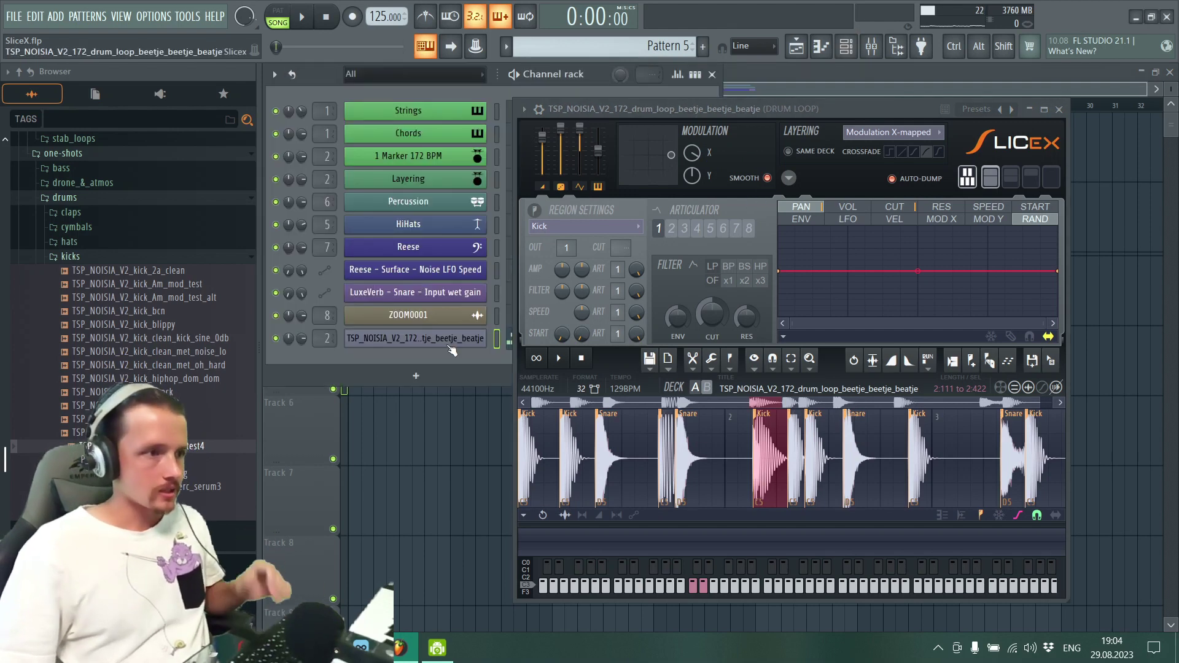
pyautogui.moveTo(638, 112); pyautogui.dragTo(784, 100)
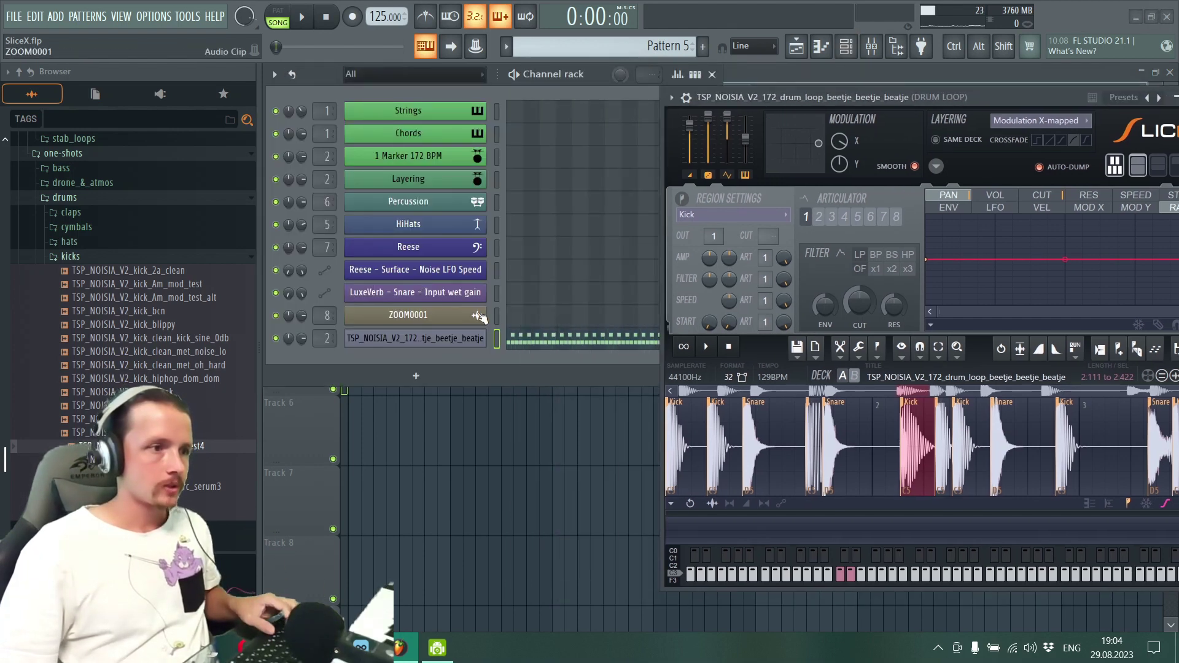
pyautogui.click(539, 339)
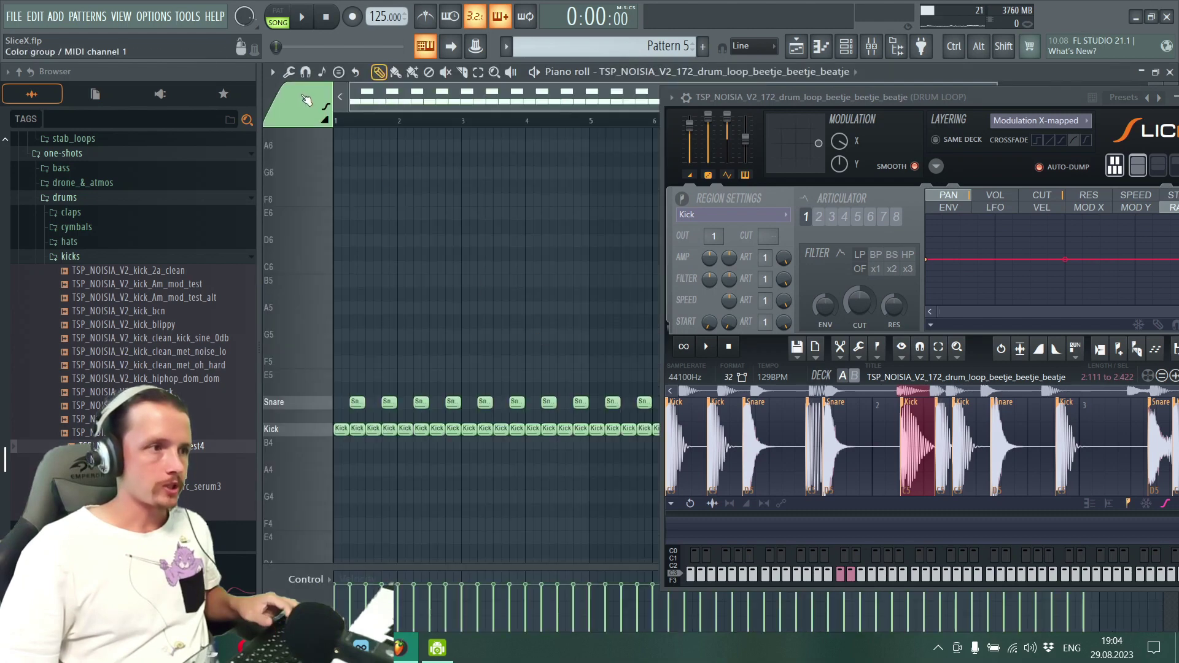
pyautogui.click(304, 99)
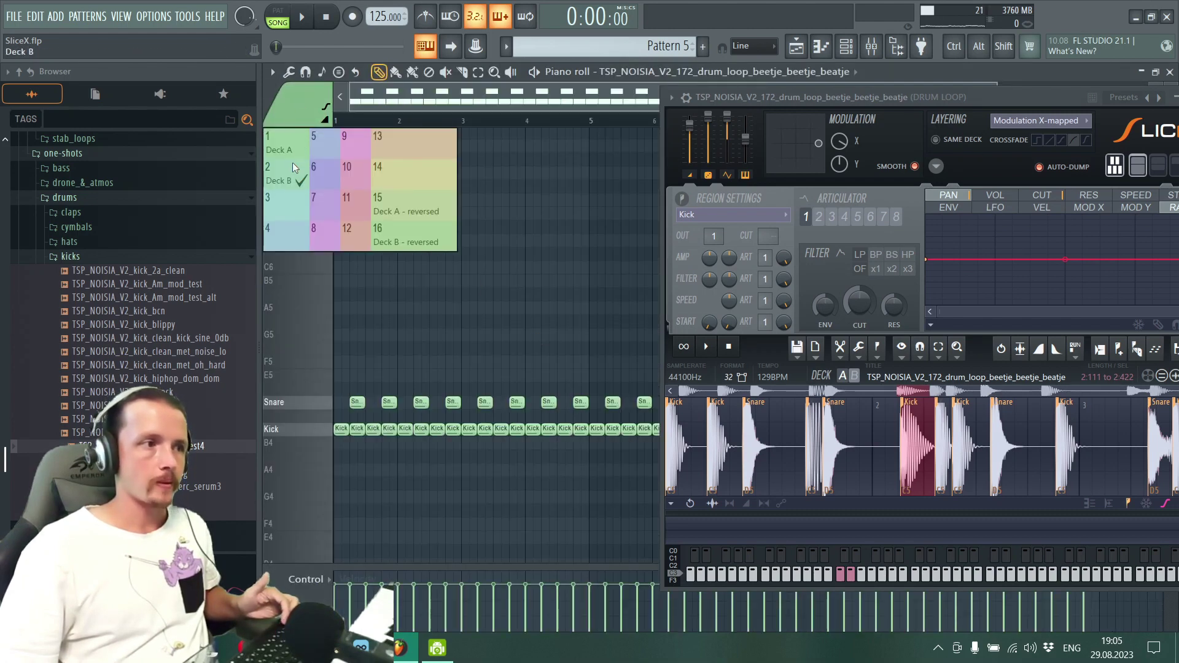
pyautogui.click(383, 196)
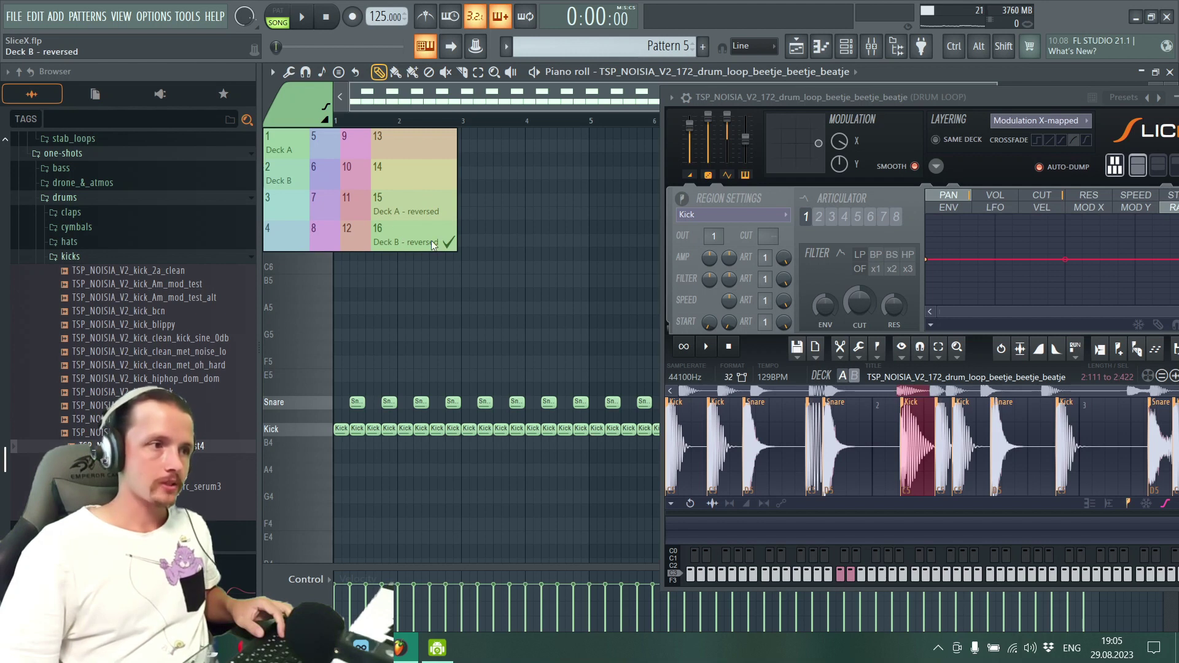
# Step: Try placing Deck B - reversed notes around the Snare row and remove them again
pyautogui.click(365, 351)
pyautogui.moveTo(372, 348); pyautogui.dragTo(402, 398)
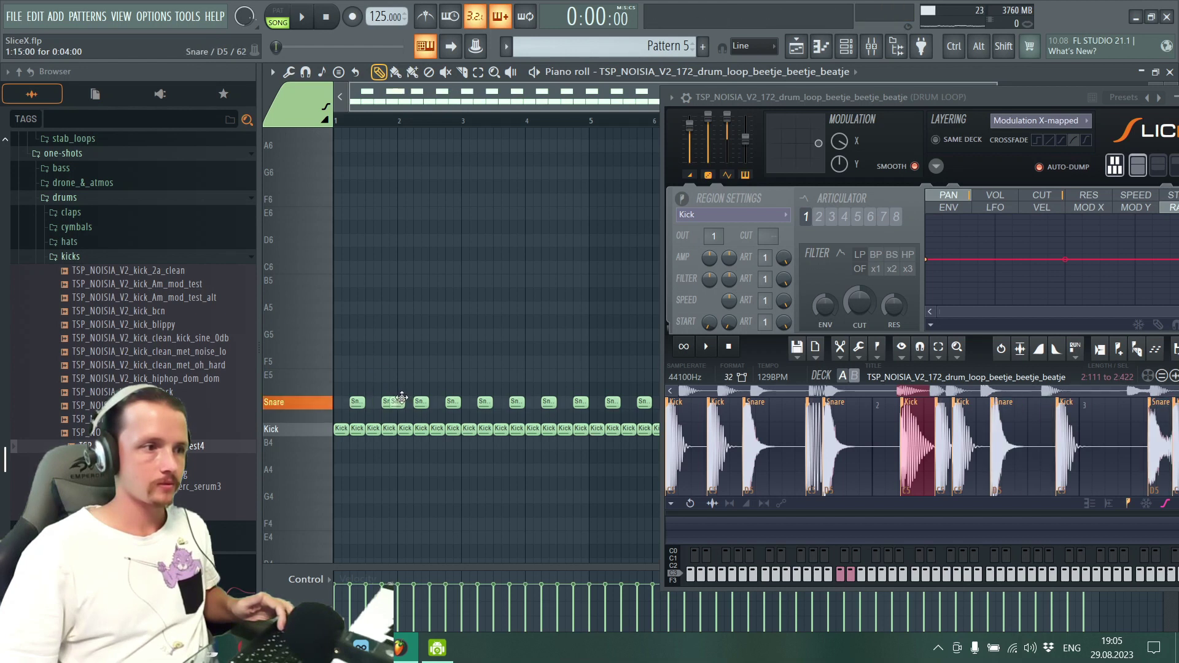
pyautogui.rightClick(401, 398)
pyautogui.click(406, 428)
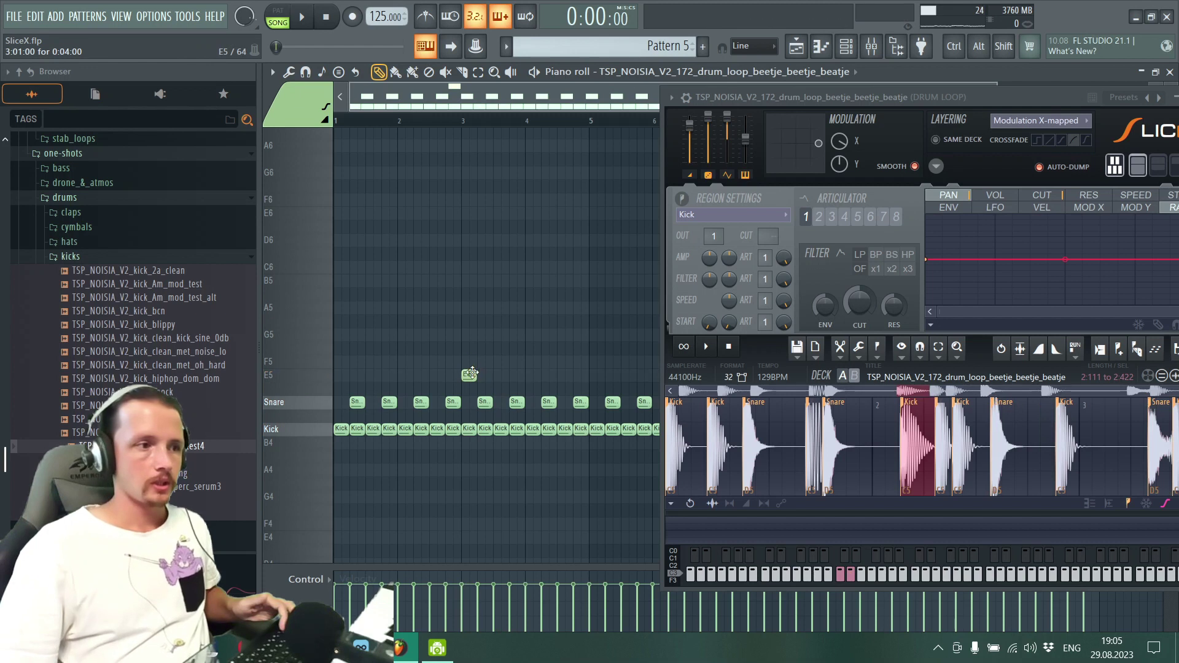
# Step: Show deck B in Slicex and examine the piano roll color groups assigned to the decks
pyautogui.click(298, 105)
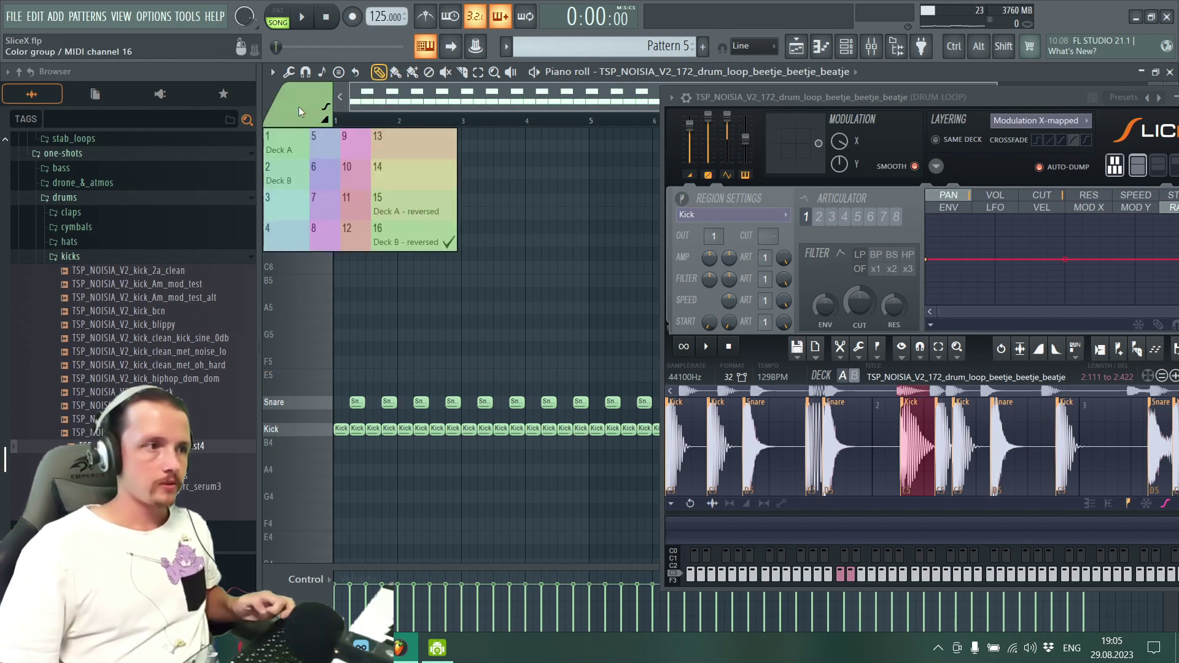
pyautogui.click(851, 377)
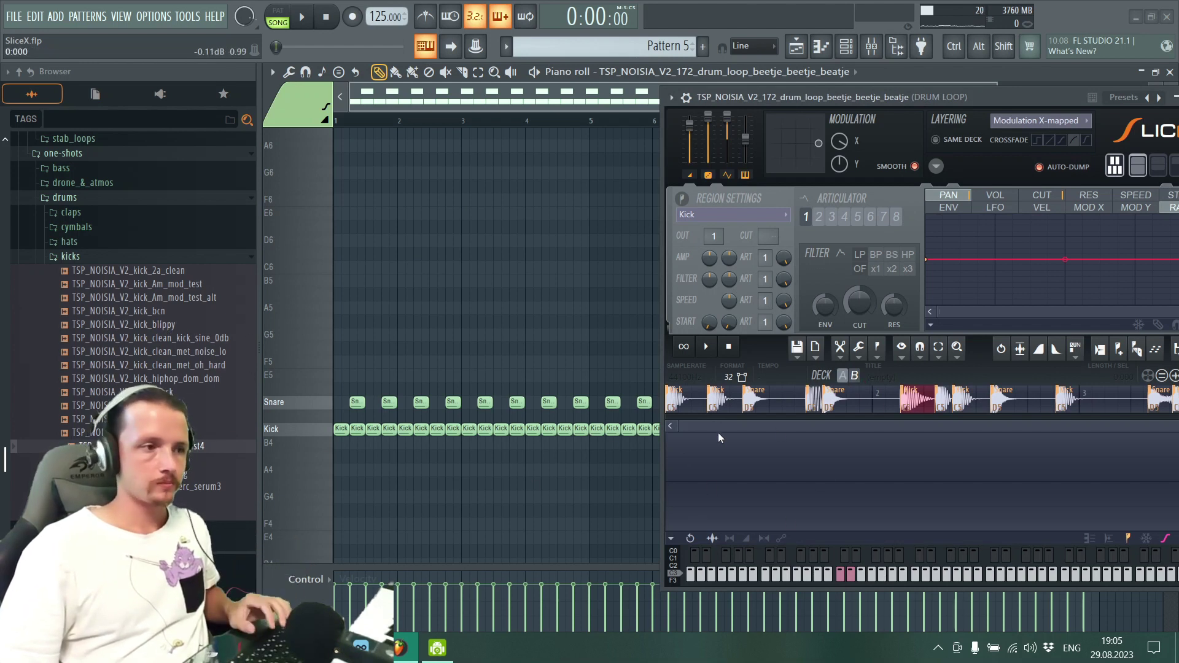
pyautogui.click(295, 96)
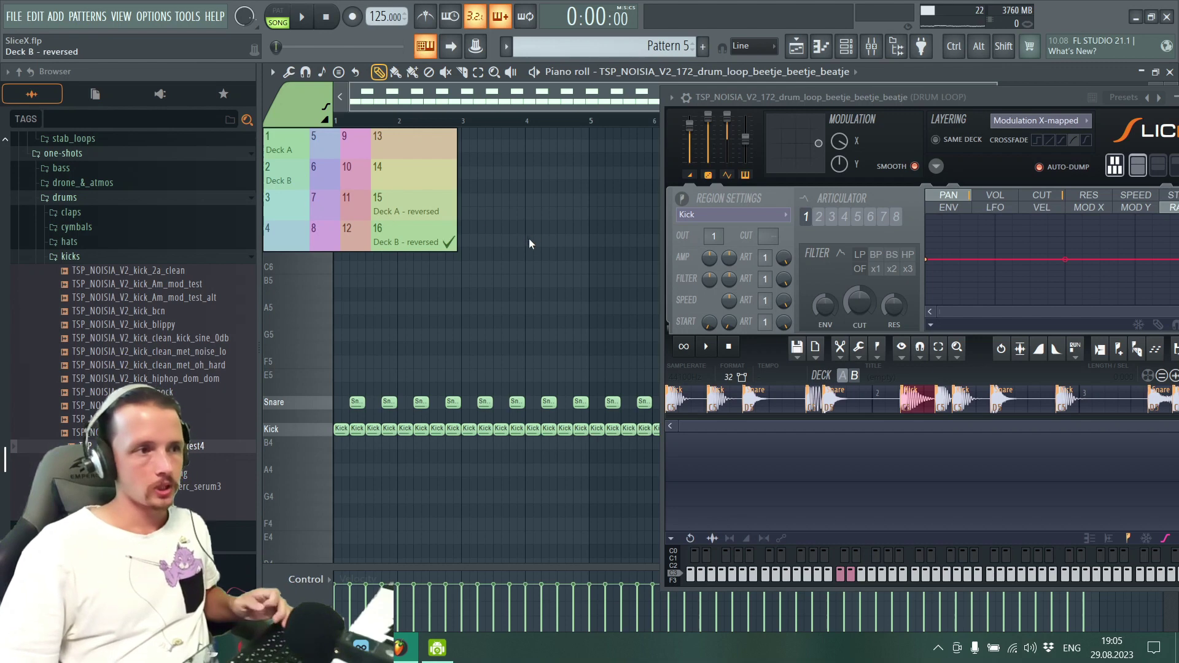
# Step: Bring Slicex fully into view, examine its list of macros and settings, and dismiss the list
pyautogui.moveTo(1069, 99); pyautogui.dragTo(894, 91)
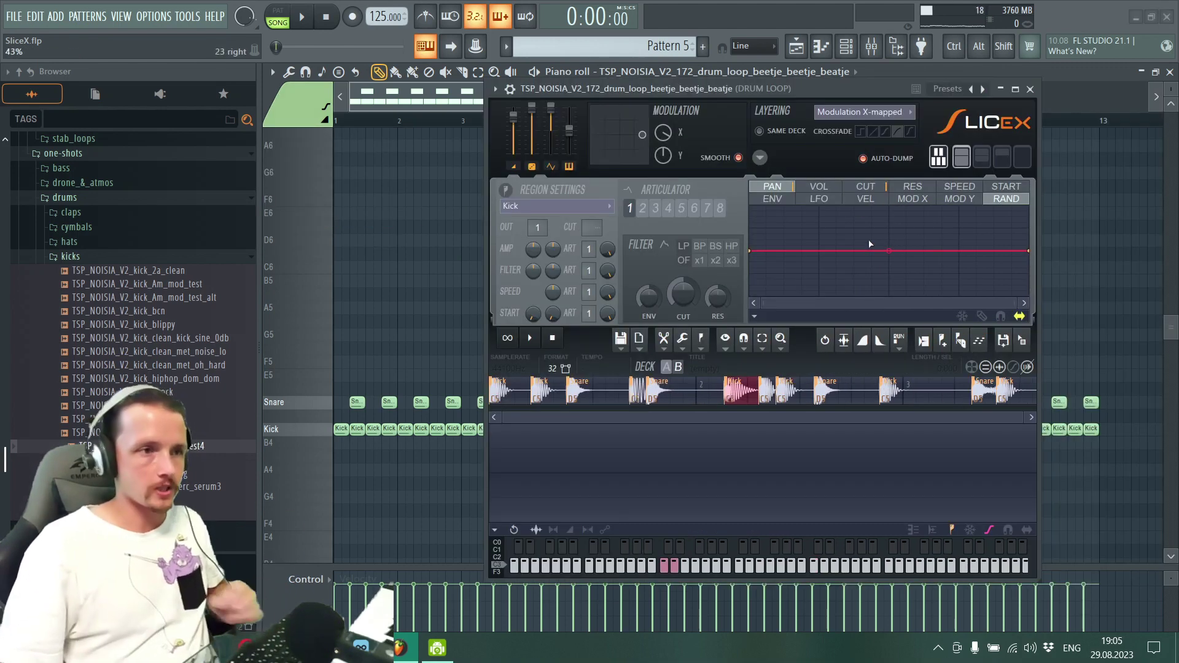
pyautogui.click(760, 160)
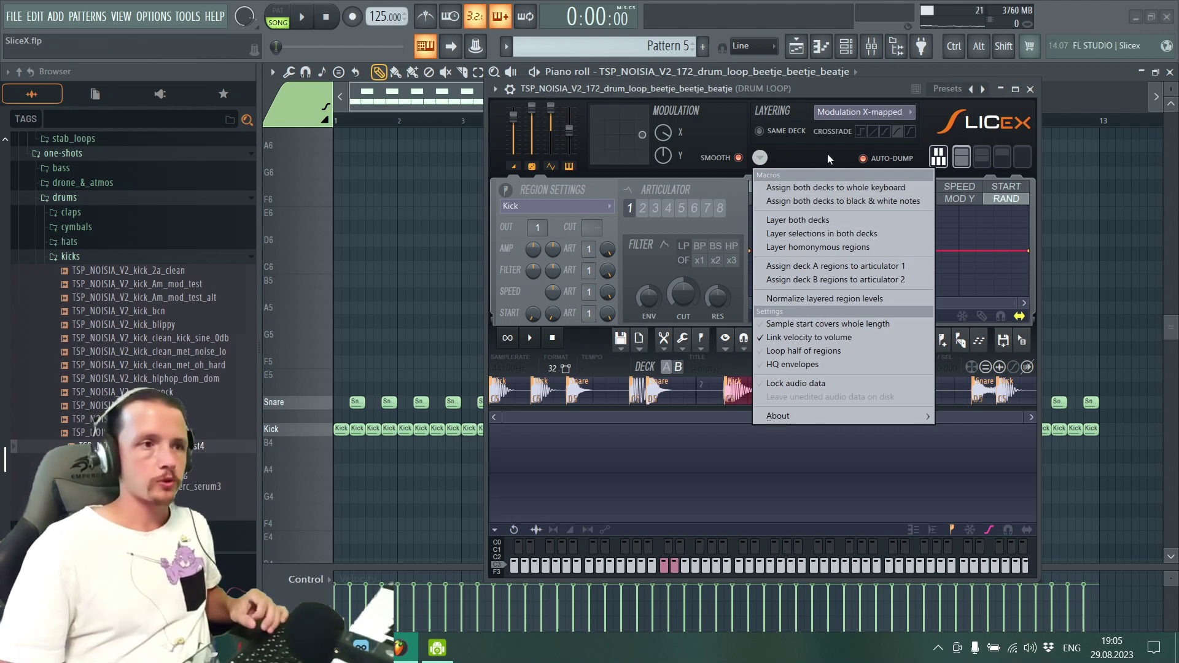
pyautogui.click(836, 98)
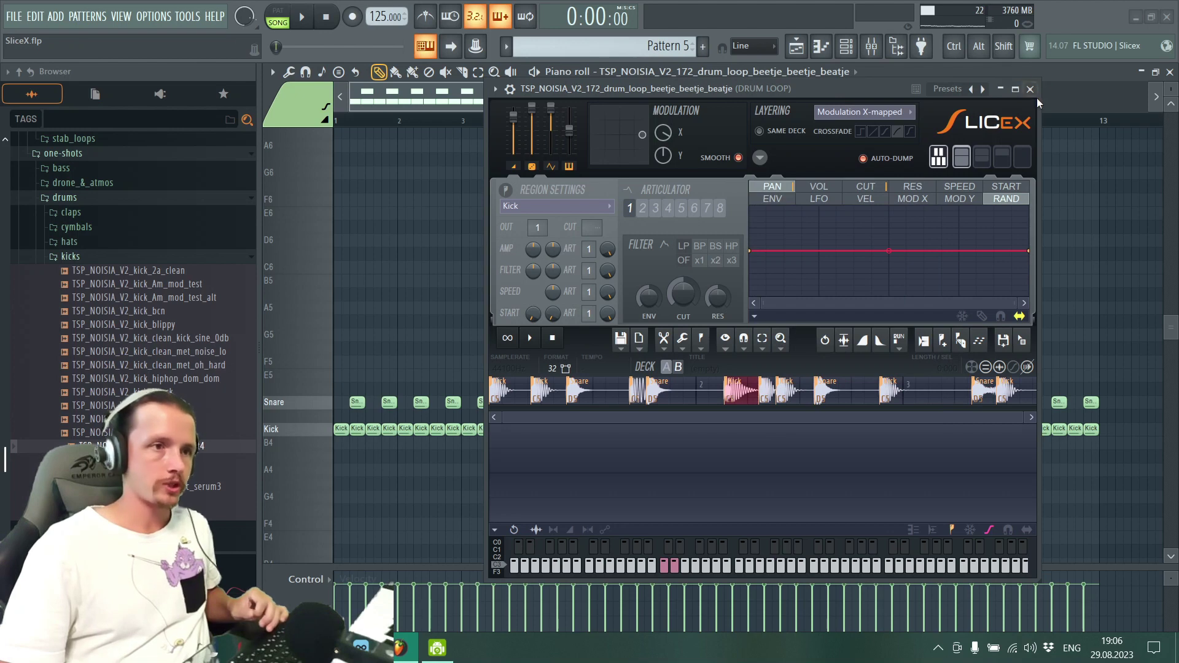
# Step: Return to the playlist, unmute the Breakbeat track and delete the Pattern 5 clip from Track 4
pyautogui.click(1030, 89)
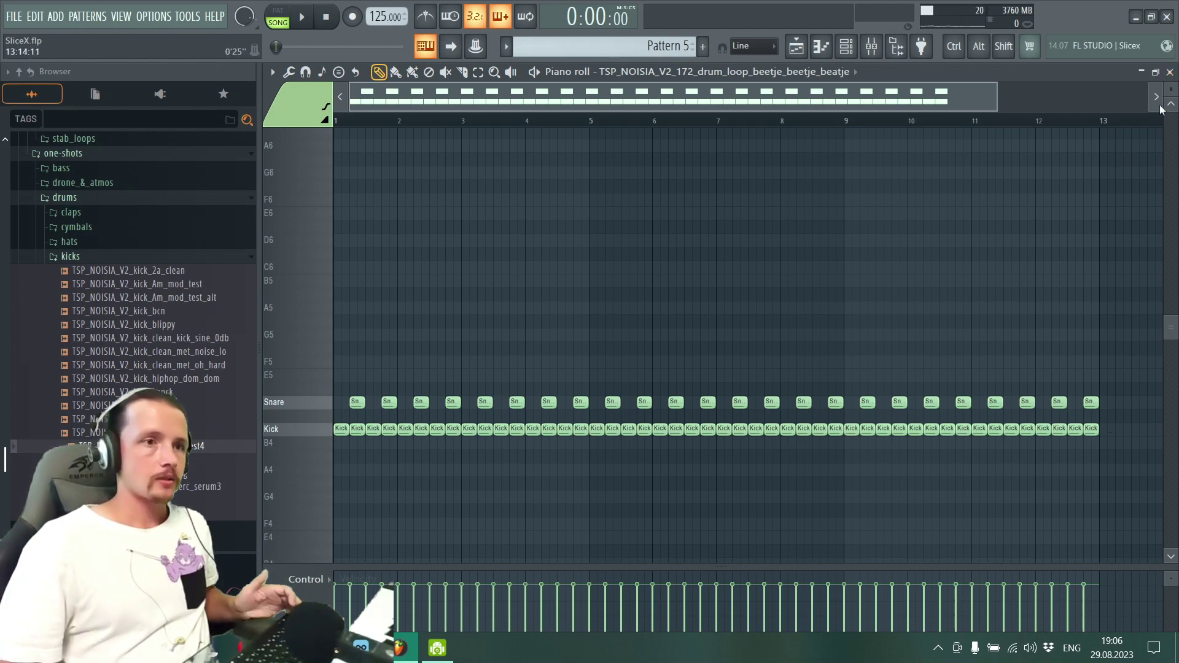
pyautogui.click(1170, 72)
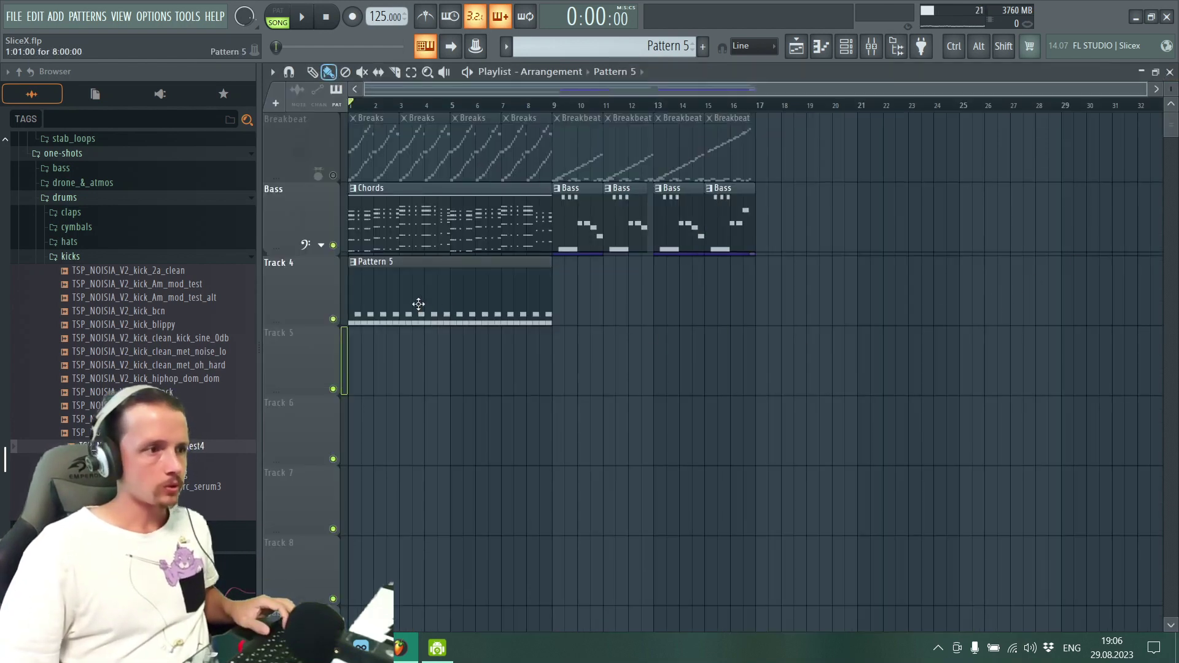
pyautogui.click(332, 175)
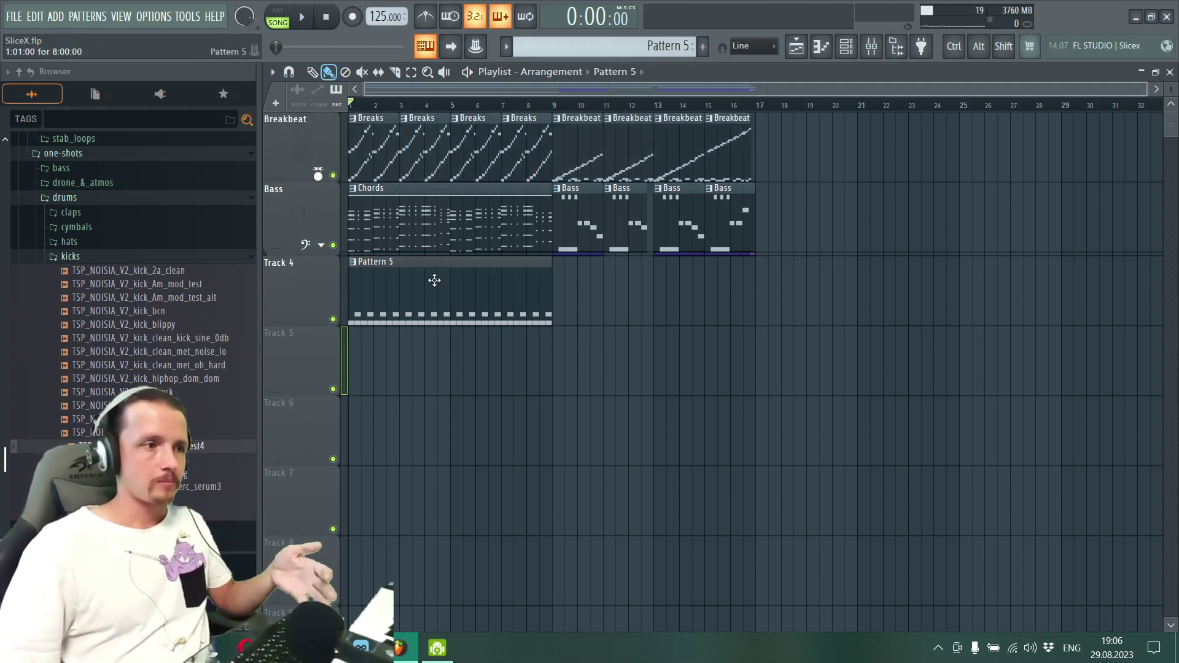
pyautogui.rightClick(431, 283)
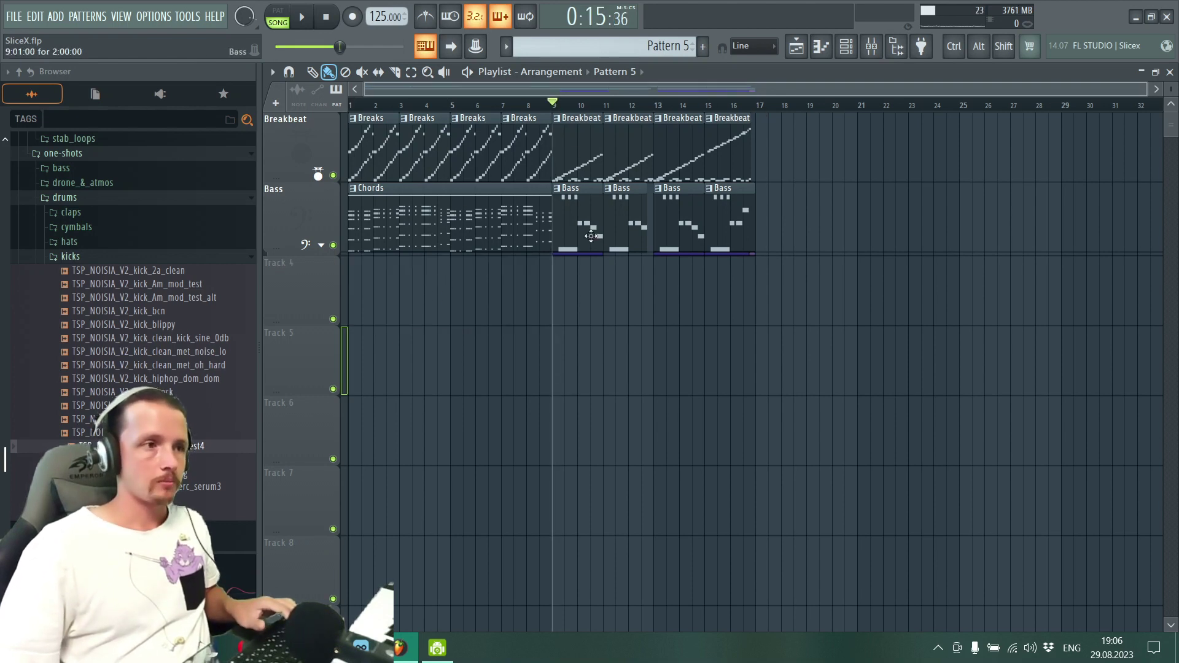
# Step: Open the Reese channel used by the Bass pattern and show its Patcher map in a widened window
pyautogui.scroll(3, 594, 290)
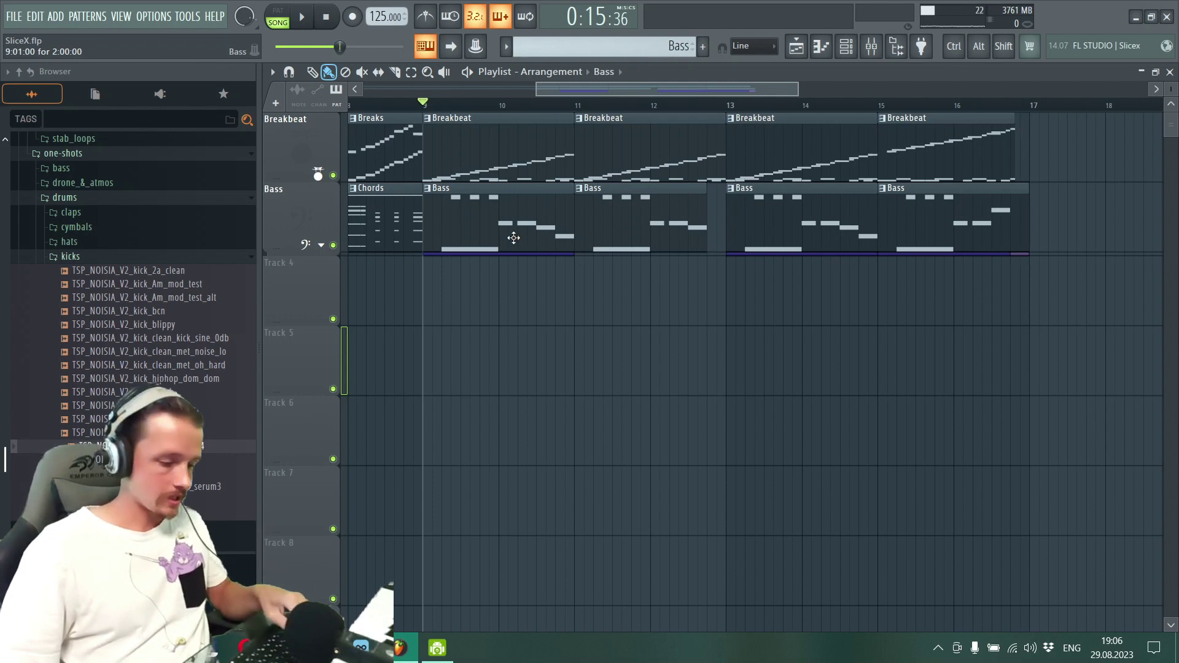
pyautogui.press('F6')
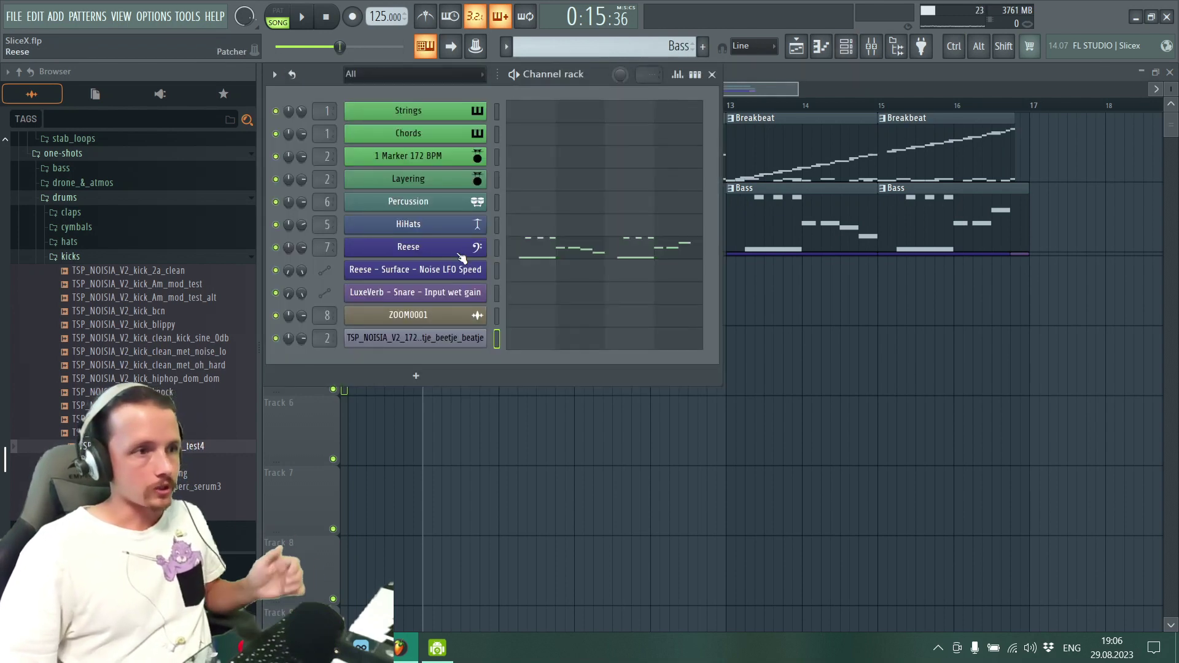
pyautogui.click(433, 245)
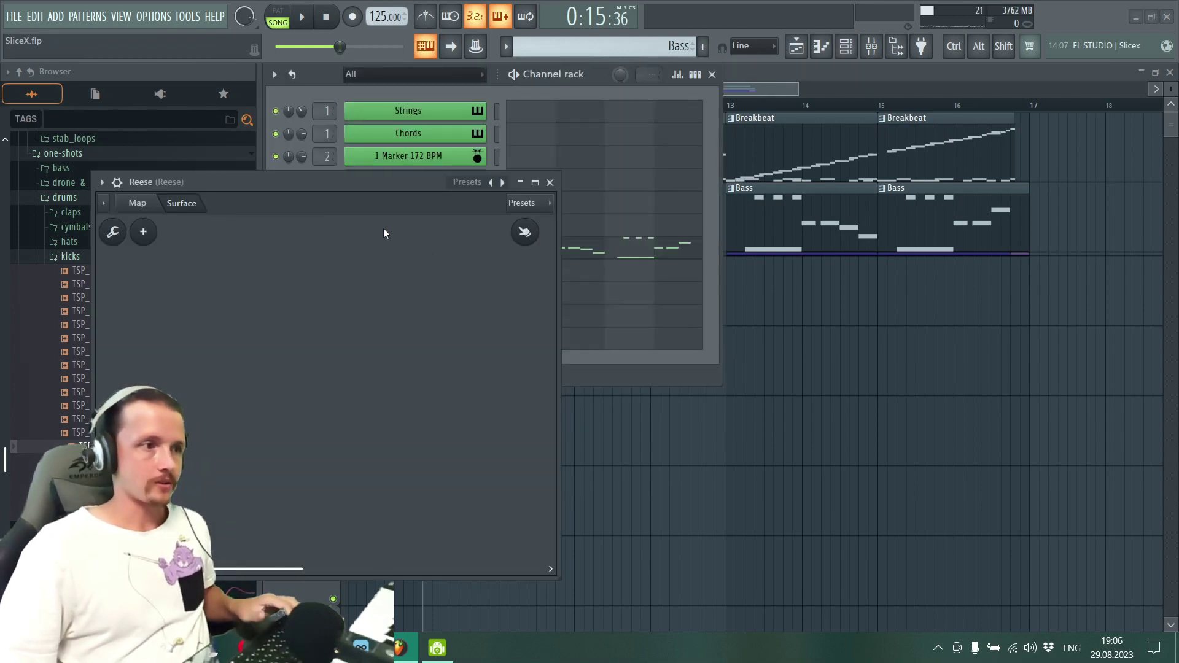
pyautogui.moveTo(557, 361); pyautogui.dragTo(800, 319)
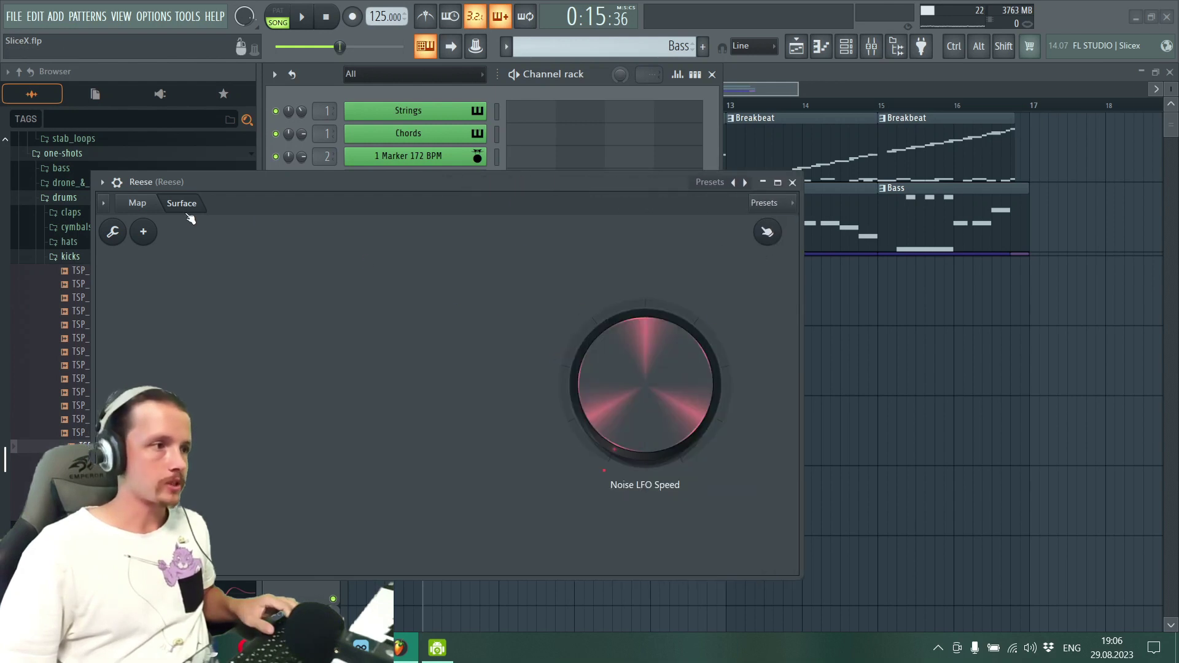
pyautogui.click(137, 202)
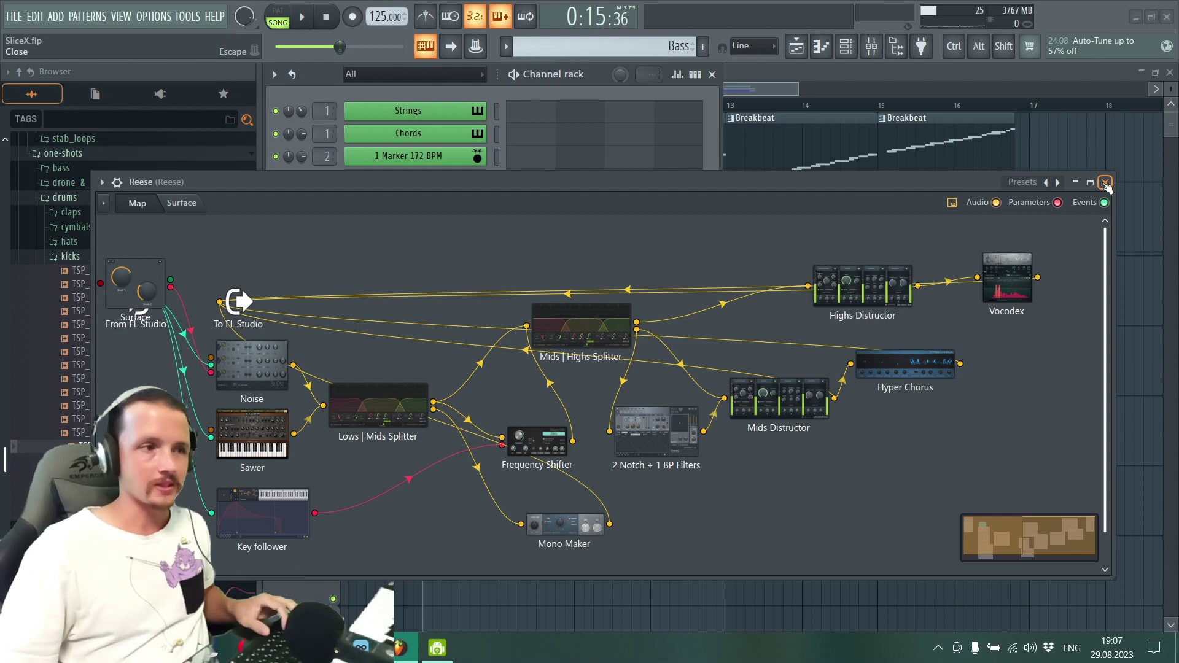
# Step: Move the To FL Studio output module below Vocodex in the Reese map, play a test note, and close the window
pyautogui.moveTo(237, 301); pyautogui.dragTo(1042, 478)
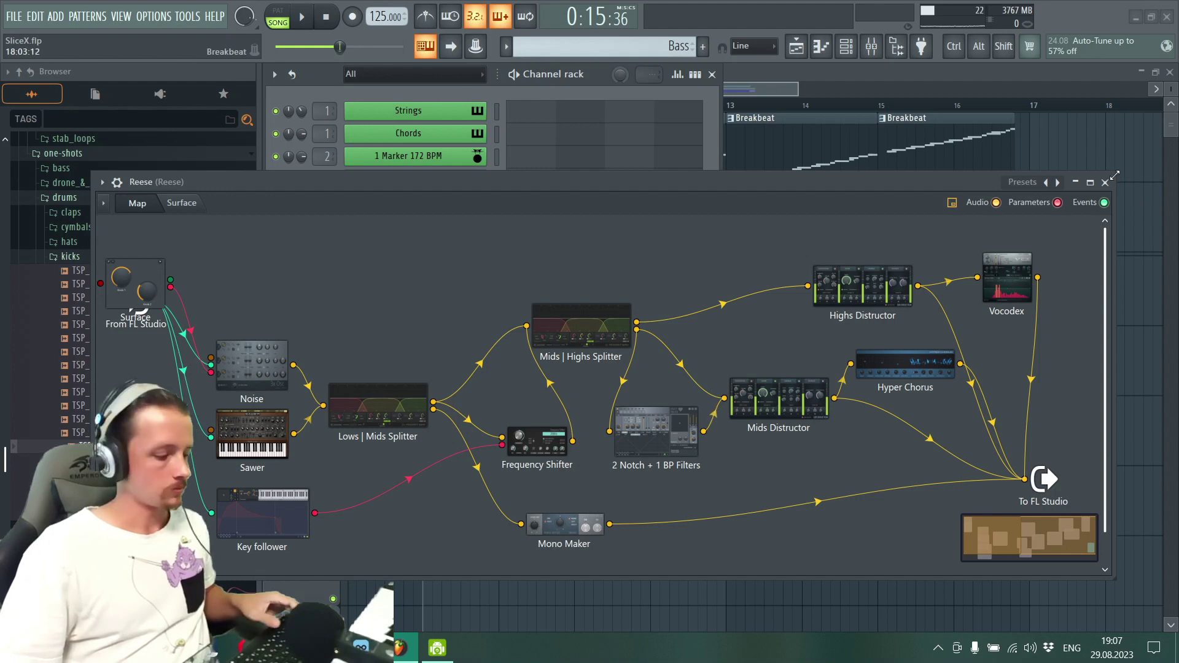
pyautogui.press('z')
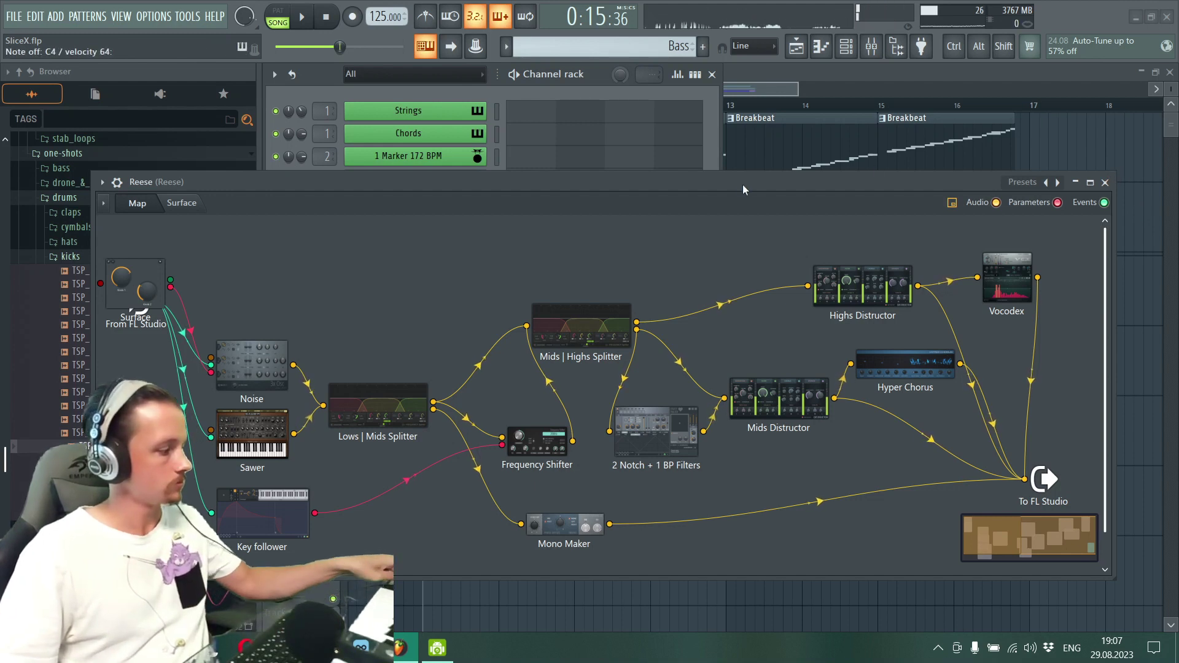
pyautogui.click(1121, 222)
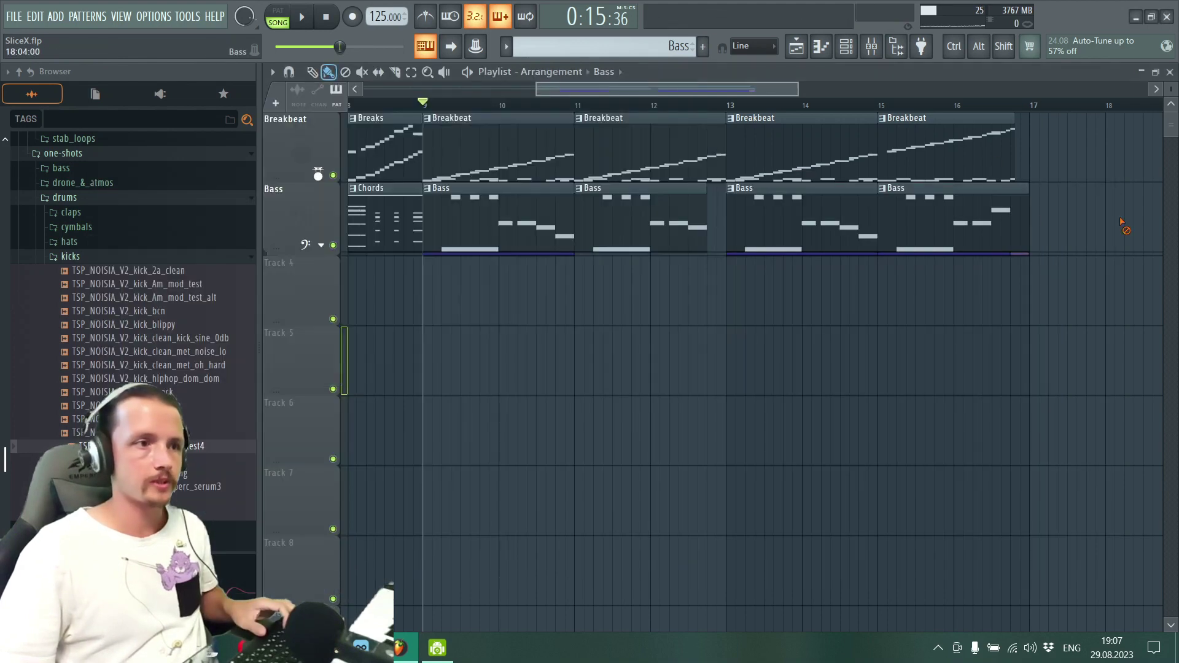
# Step: Show the whole arrangement, play the song from bar 9, and bring up the channels of the Breakbeat pattern
pyautogui.moveTo(542, 89); pyautogui.dragTo(365, 90)
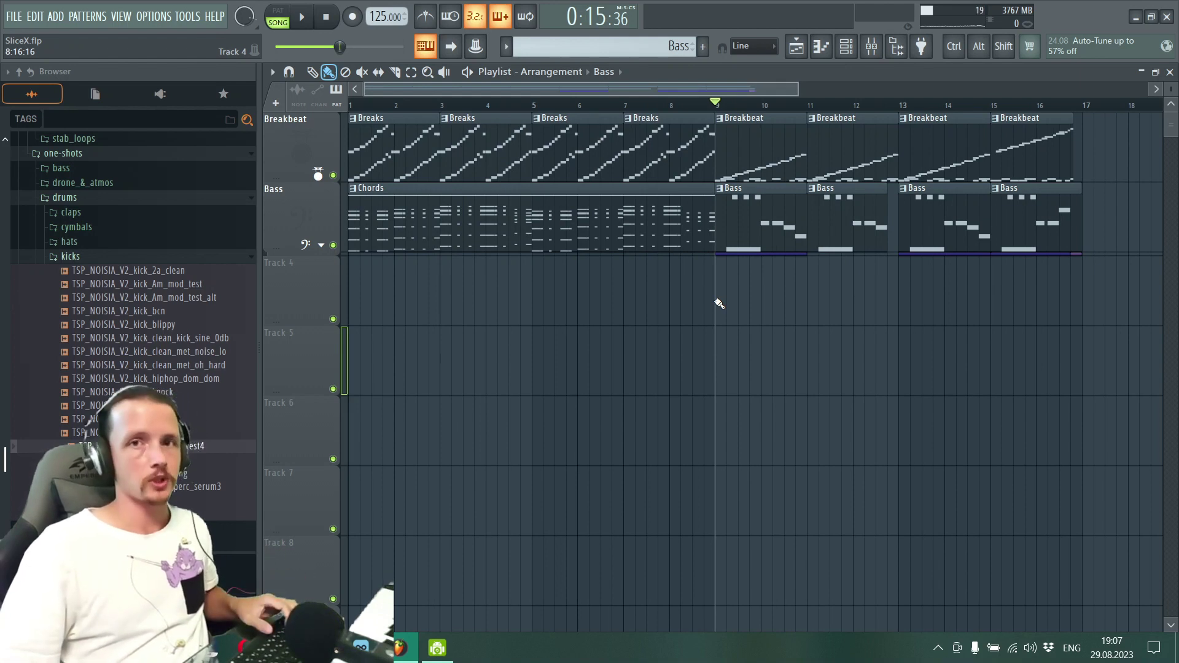
pyautogui.press('space')
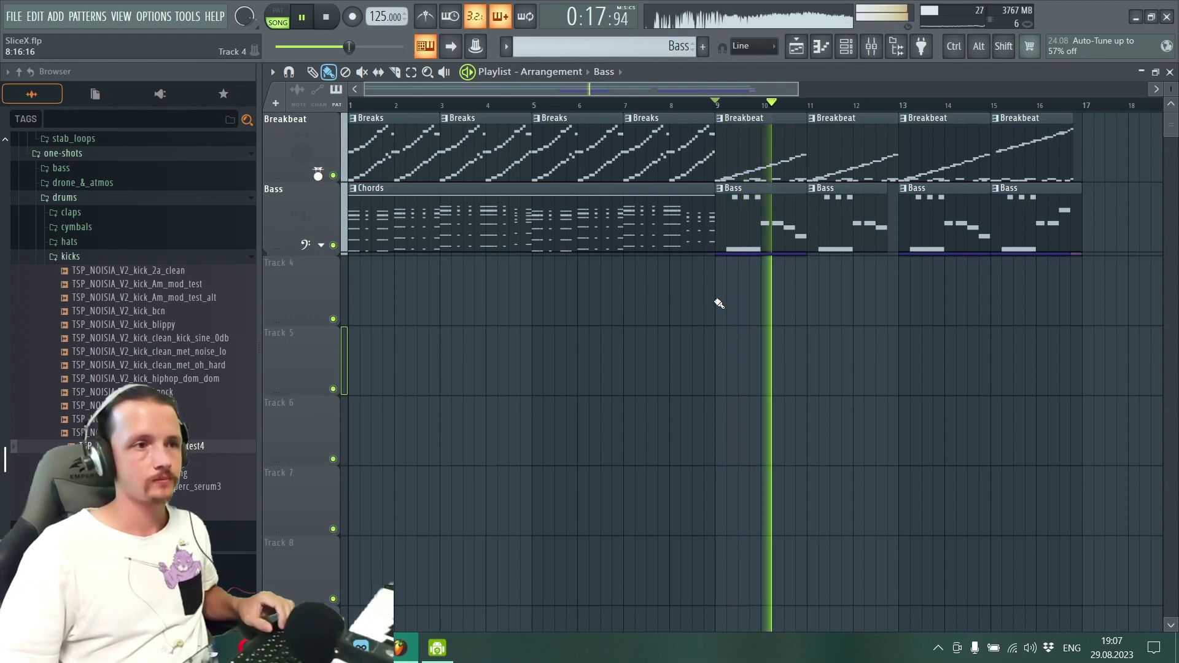
pyautogui.click(766, 141)
pyautogui.press('F6')
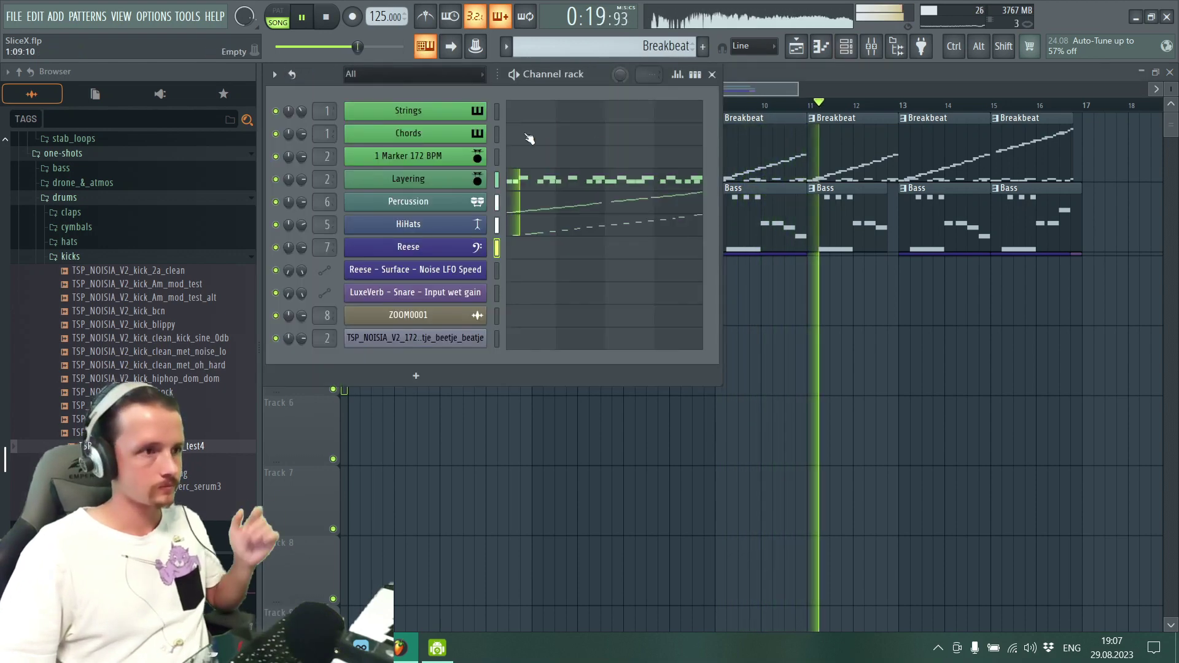
# Step: Raise Modulation X to 40% in the Layering channel's Slicex during playback, and close the plugin
pyautogui.click(446, 179)
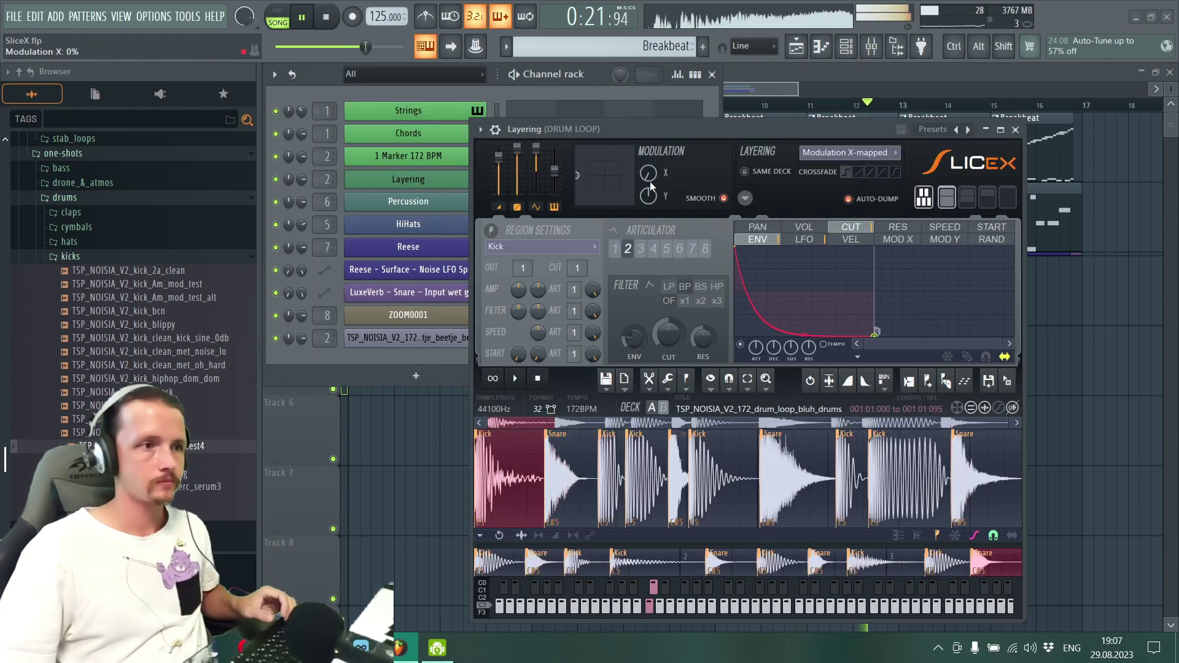
pyautogui.moveTo(648, 174)
pyautogui.mouseDown()
pyautogui.moveTo(648, 104)
pyautogui.moveTo(648, 169)
pyautogui.mouseUp()
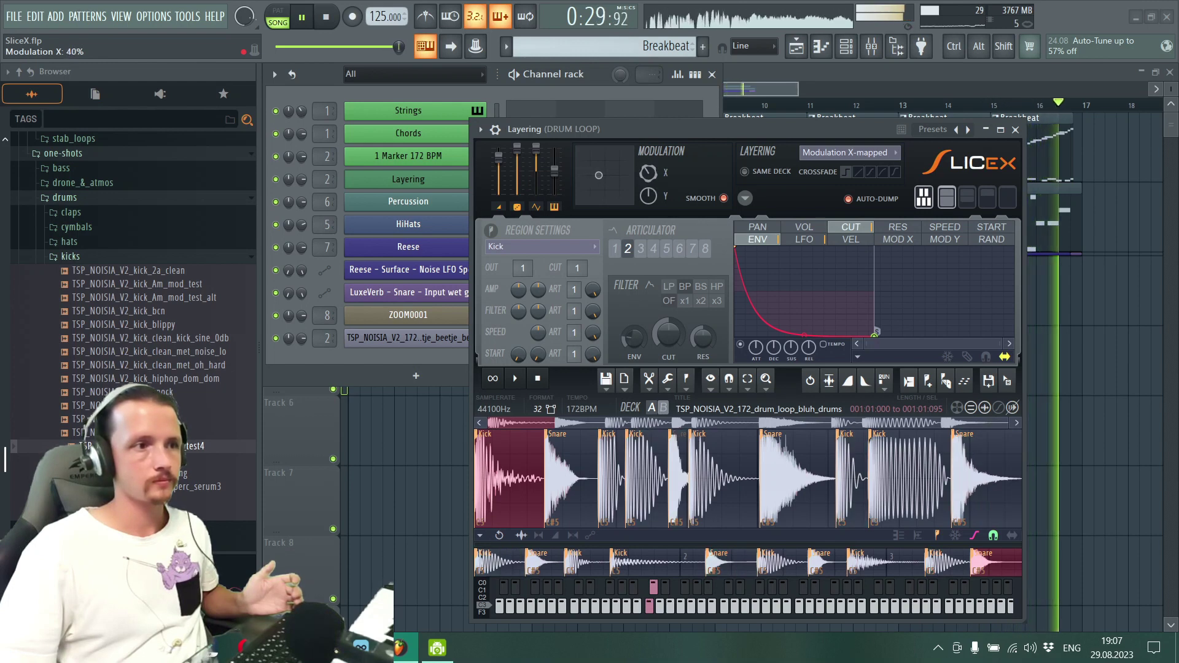
pyautogui.click(1014, 129)
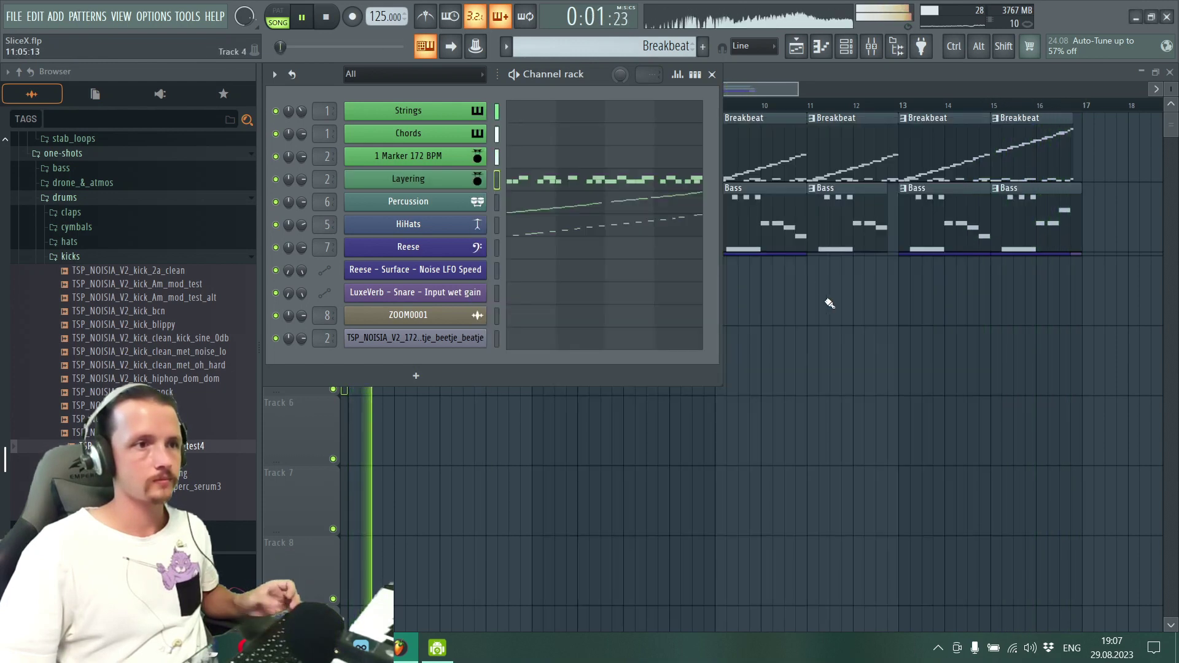
# Step: Return to the playlist, select the Breaks pattern, and open the piano roll of its 1 Marker 172 BPM channel
pyautogui.press('F5')
pyautogui.doubleClick(410, 149)
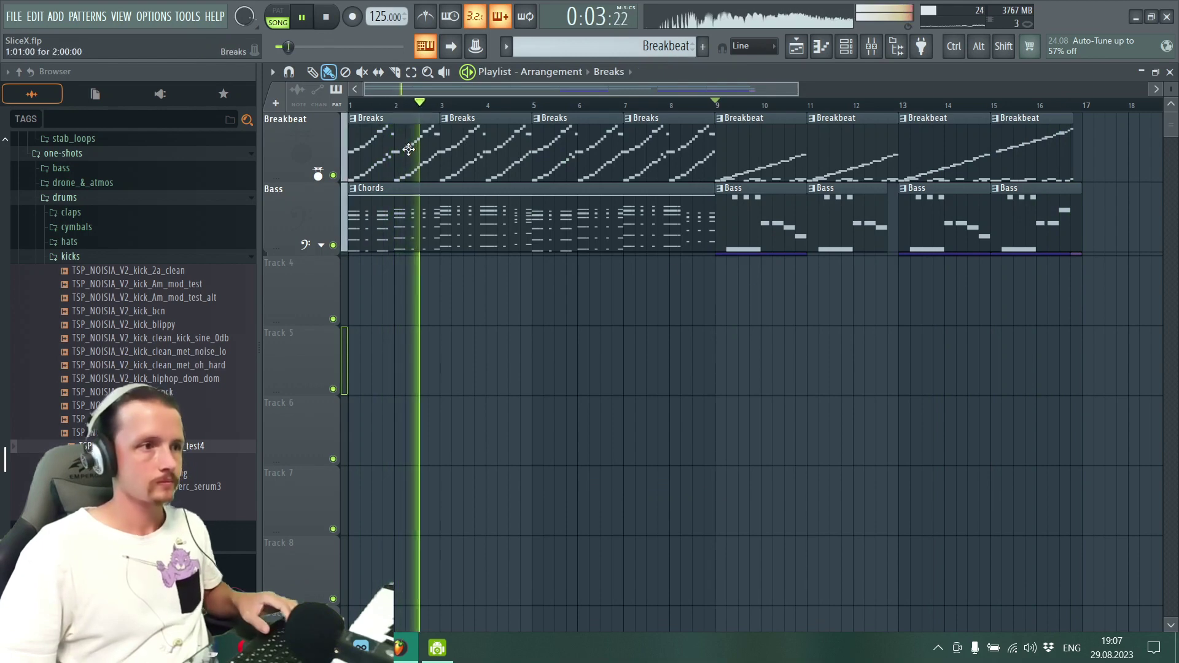
pyautogui.press('F6')
pyautogui.click(527, 158)
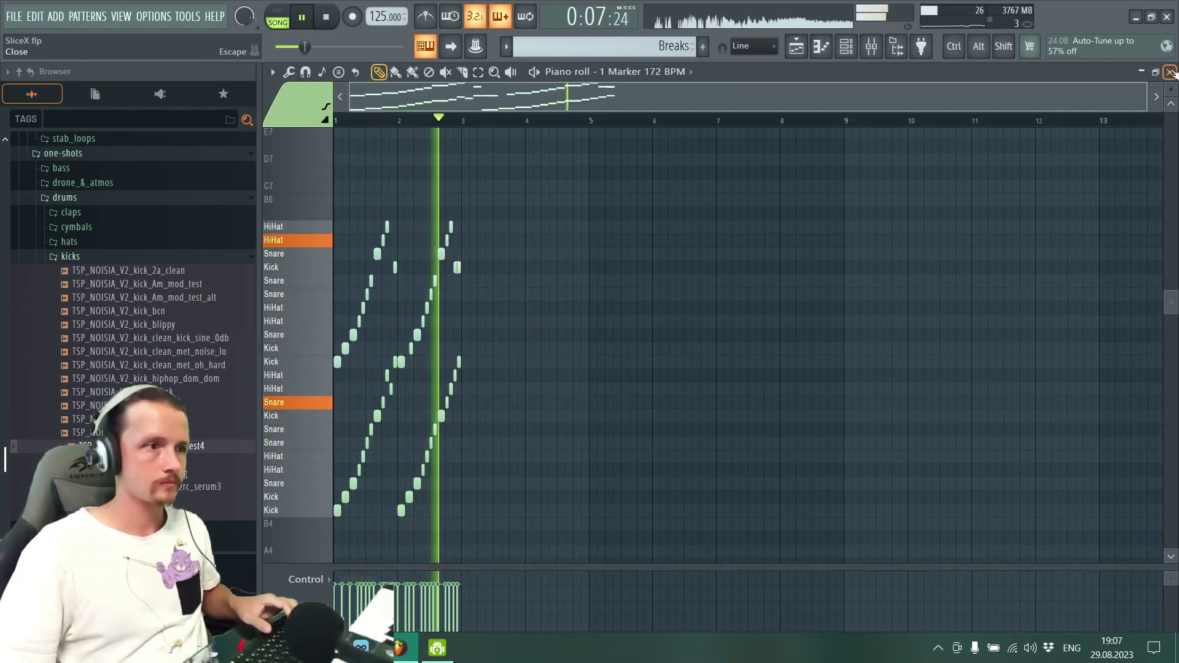
# Step: Open the Slicex instrument of the 1 Marker 172 BPM channel, view its slices during playback, and close it
pyautogui.press('F6')
pyautogui.click(461, 161)
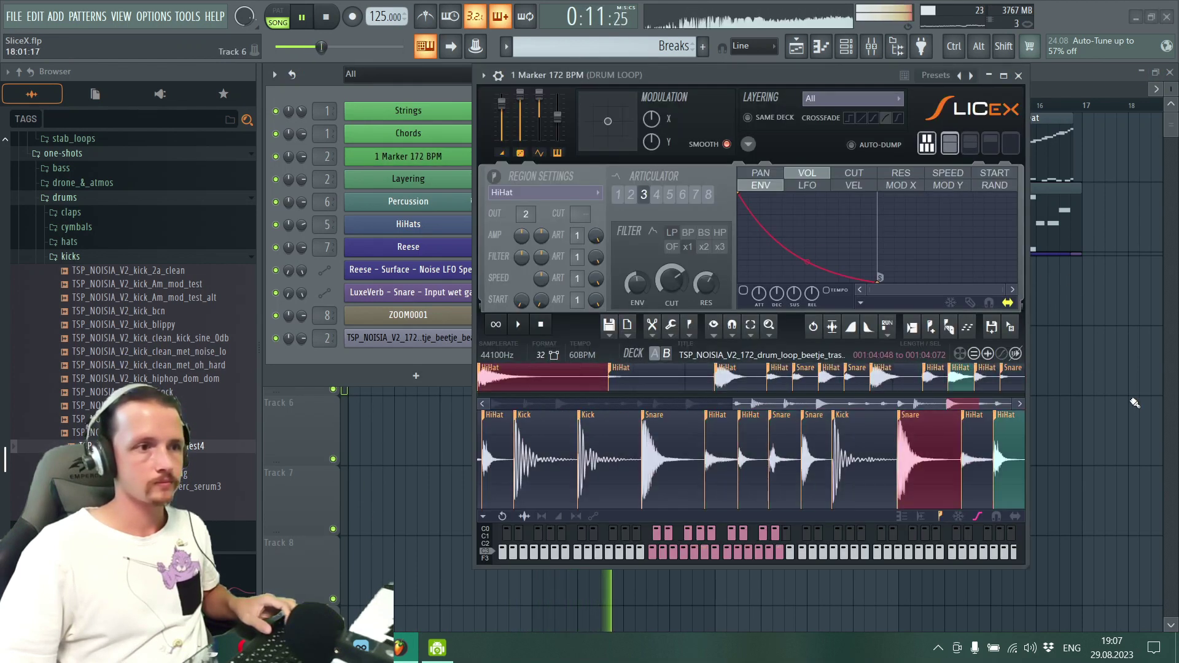
pyautogui.click(1018, 75)
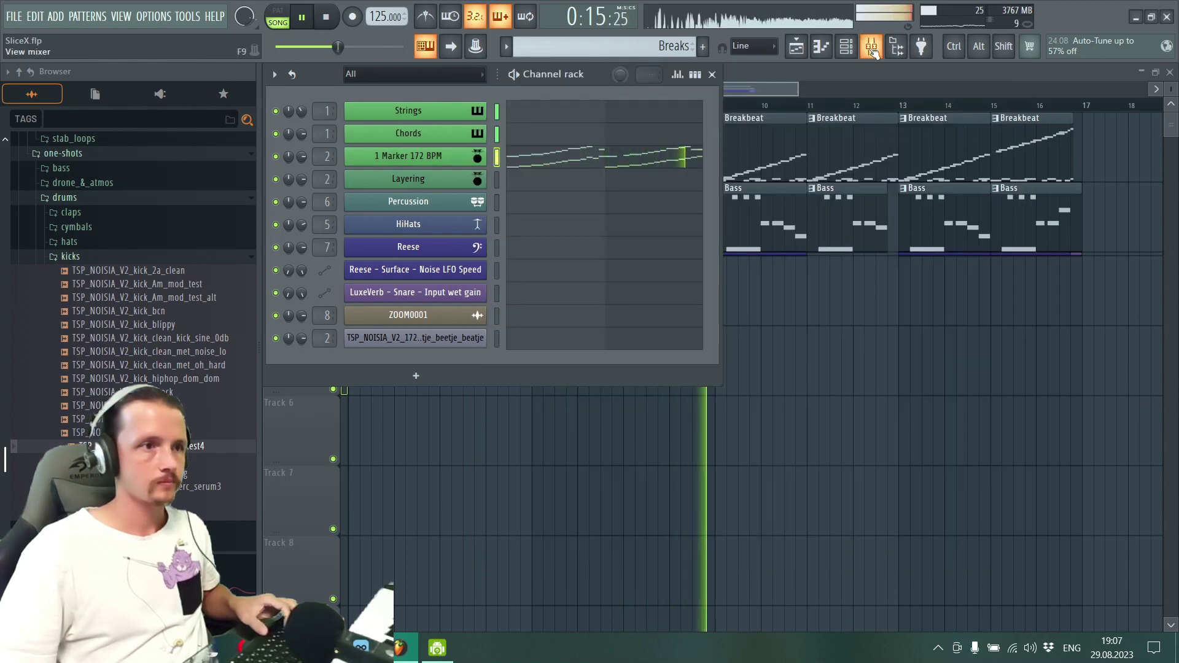